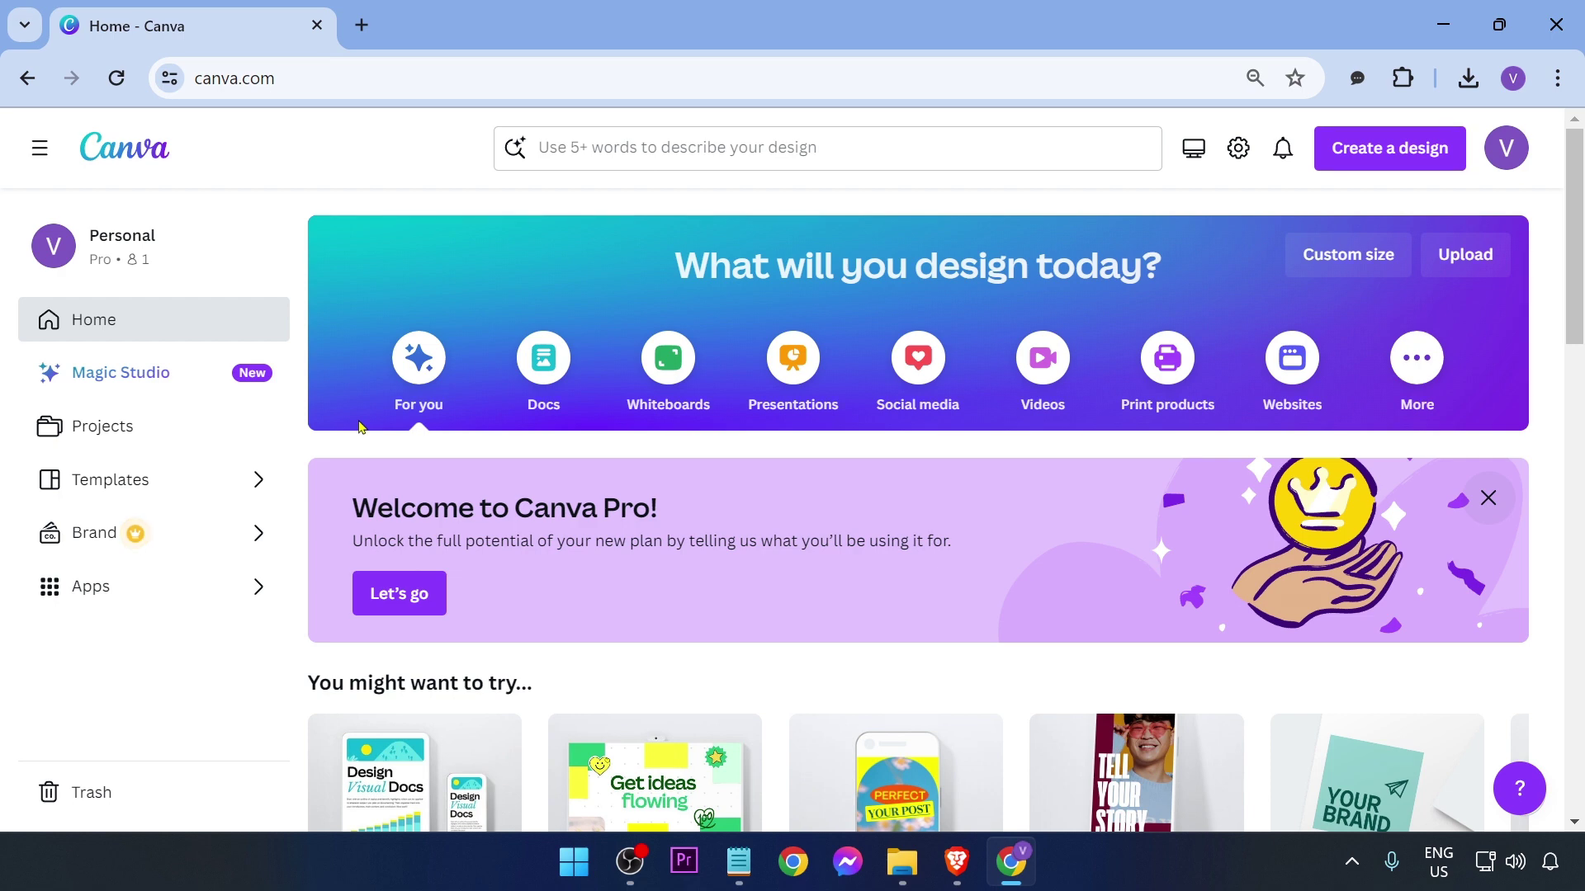
Search for 'TikTok' templates and browse the full list of TikTok template results.
click(541, 148)
text(TIKTOK)
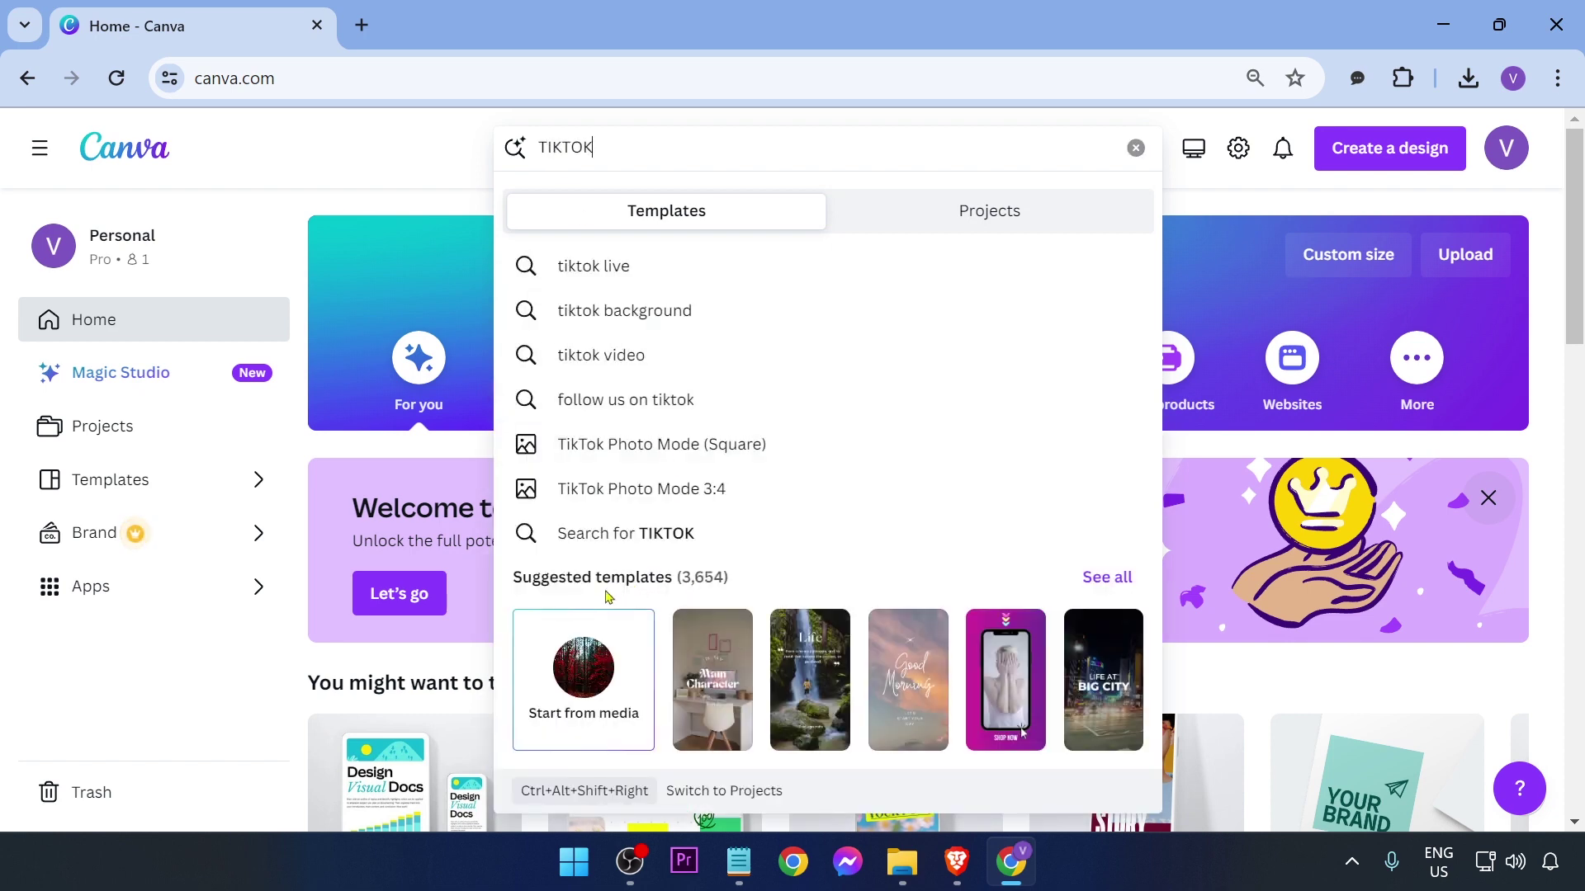
click(1086, 583)
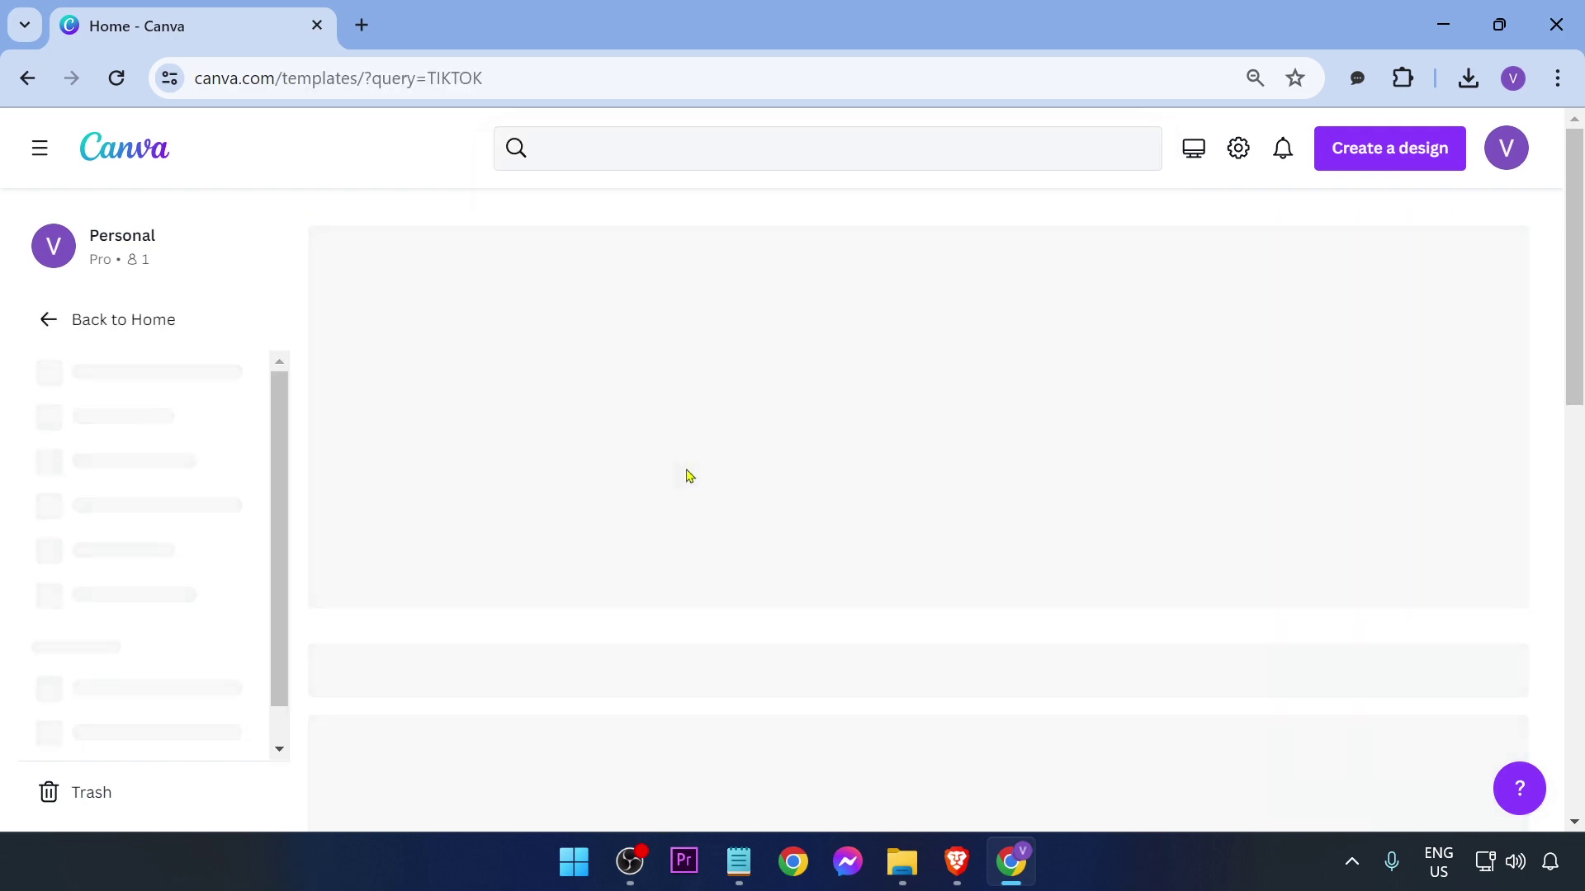
scroll(687, 472, down, 15)
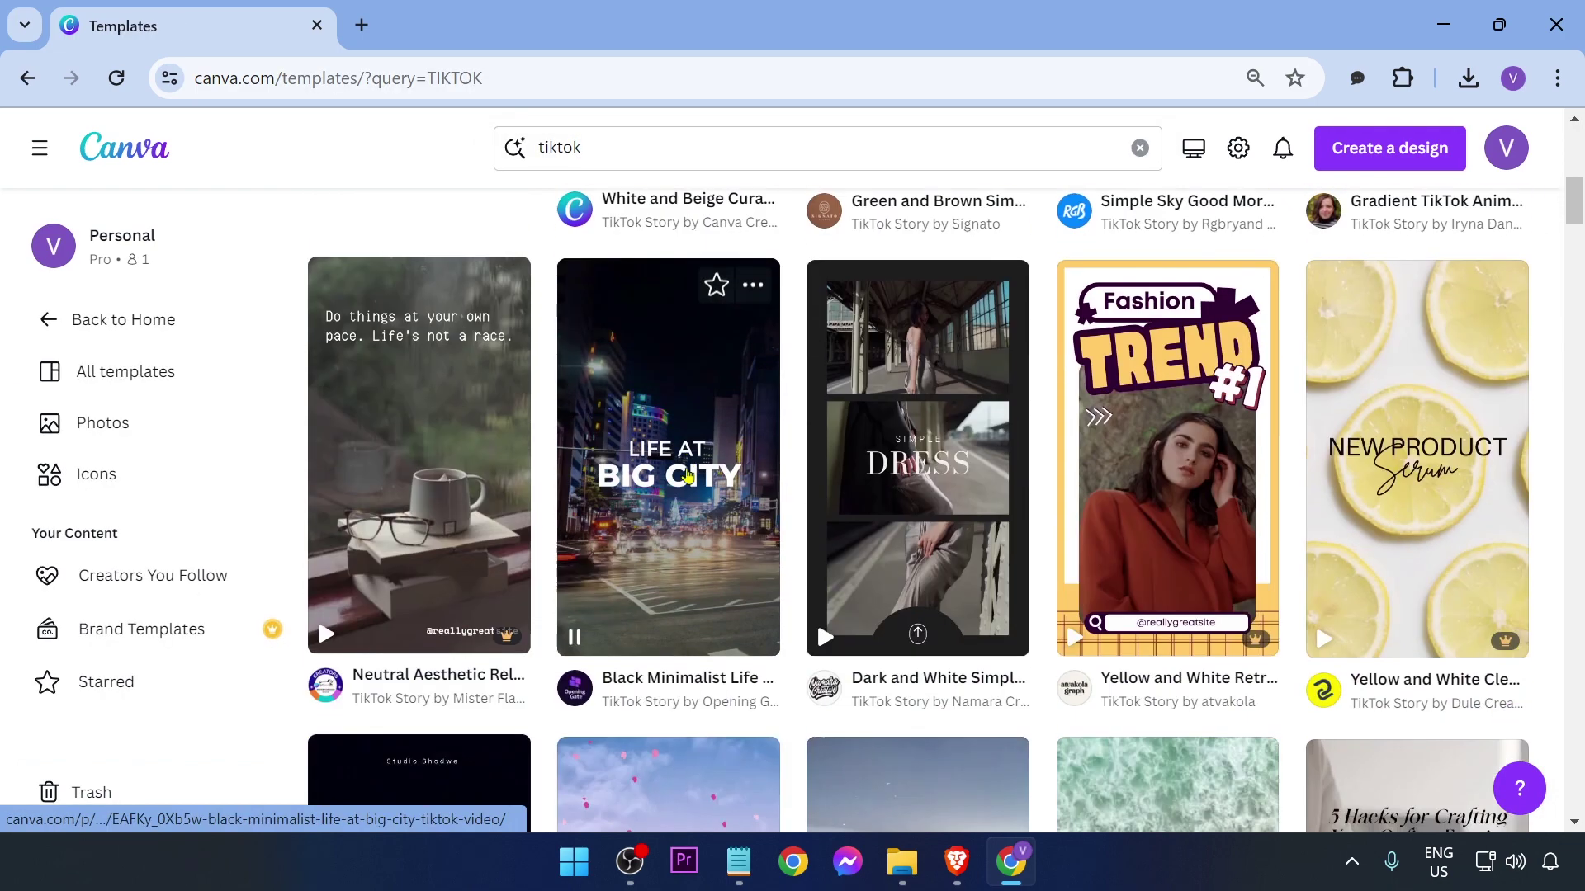
scroll(687, 474, down, 10)
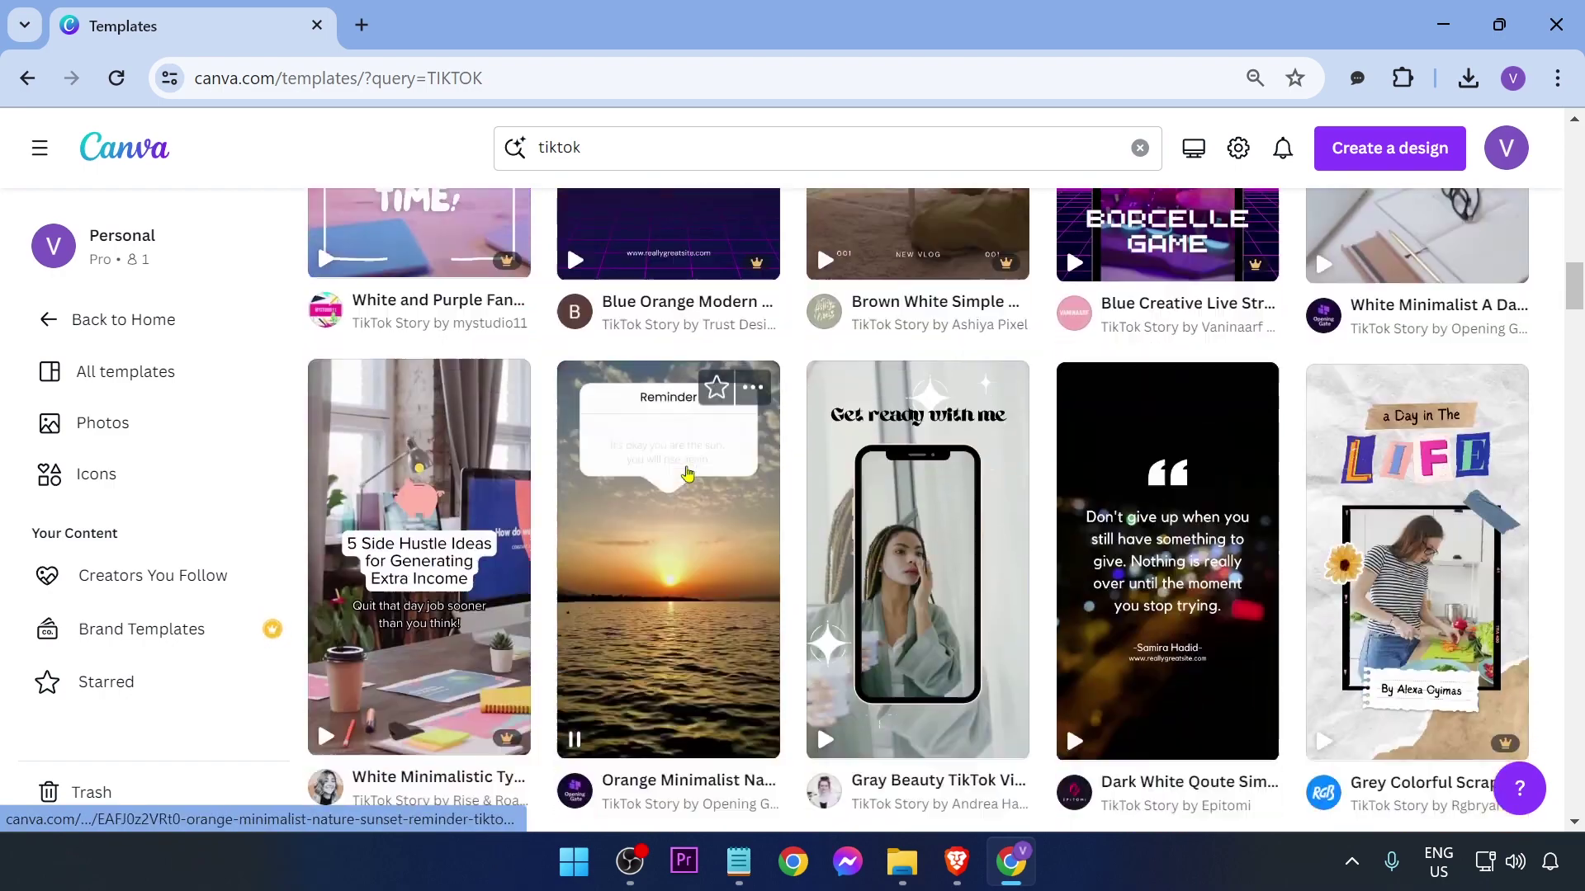
scroll(1093, 407, down, 5)
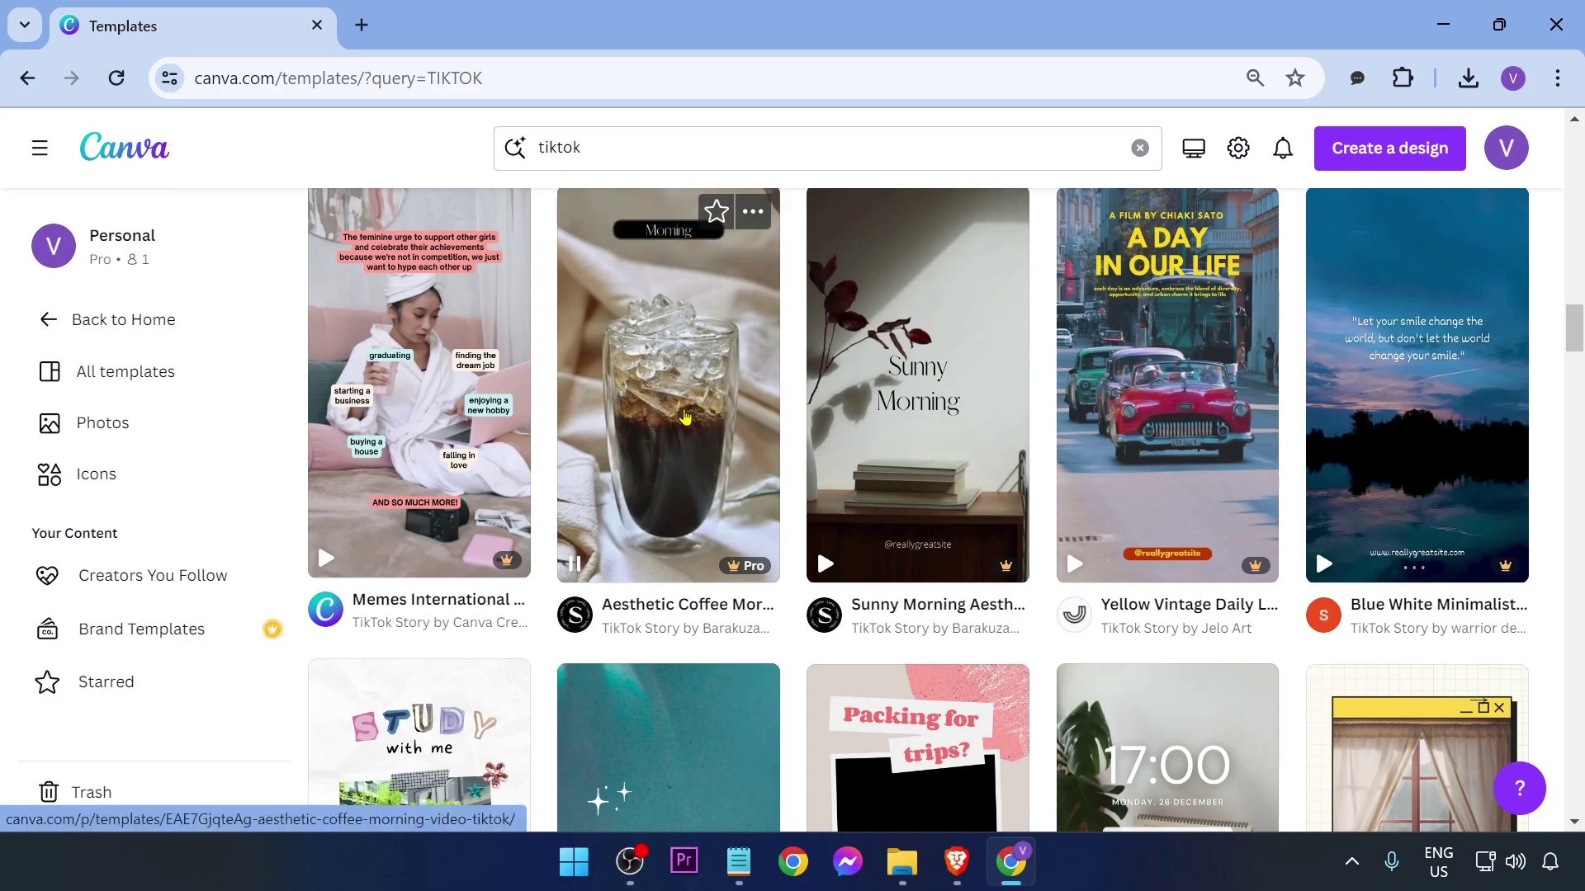
scroll(613, 463, down, 5)
scroll(613, 462, down, 5)
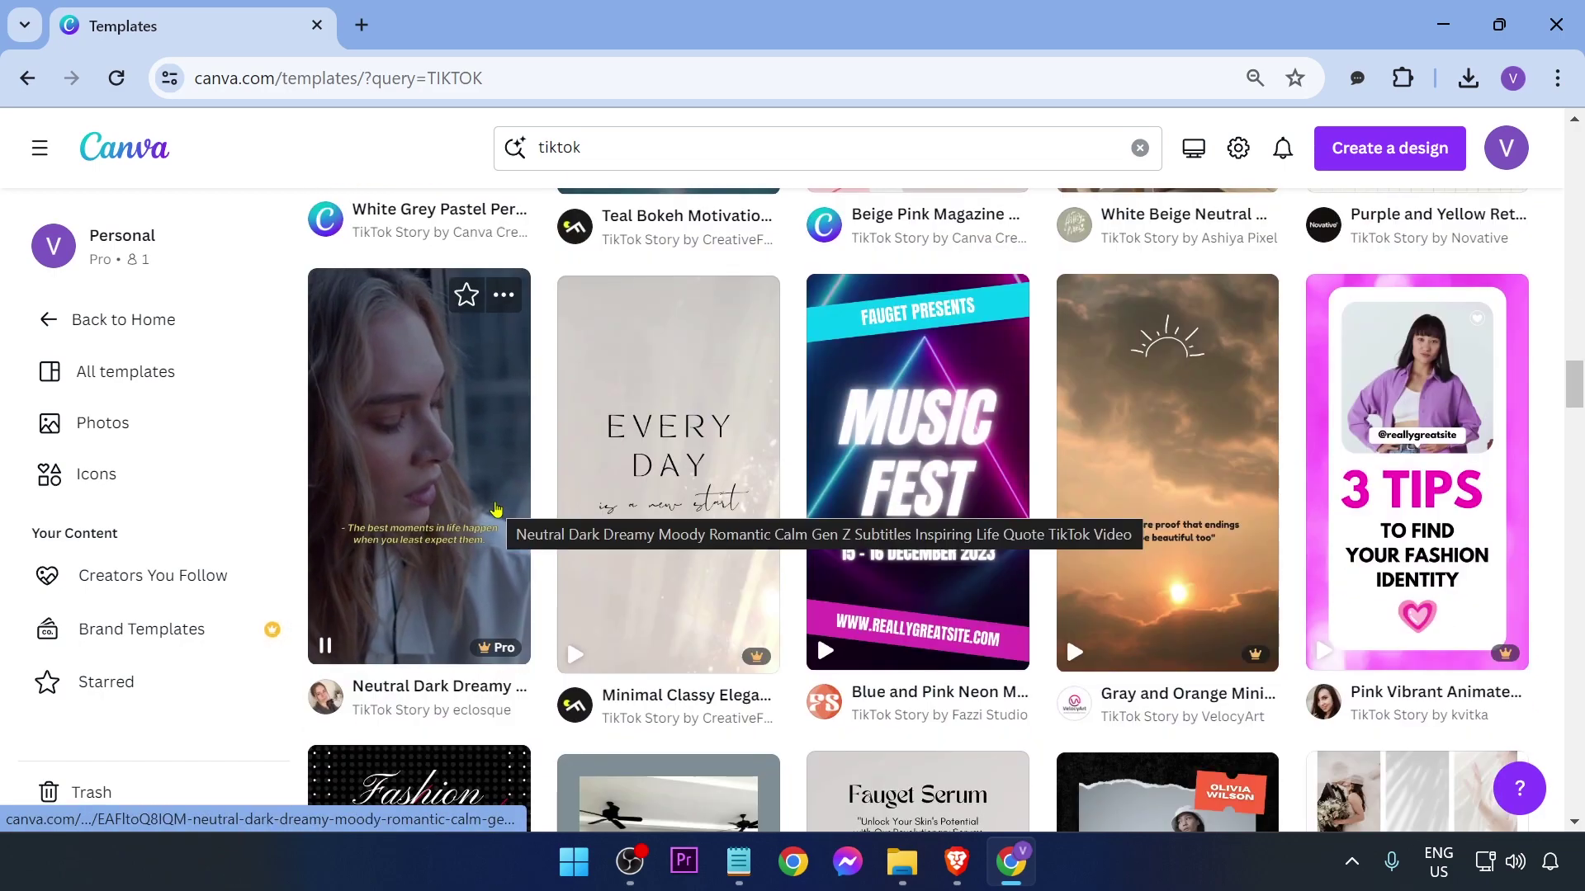
scroll(496, 509, up, 10)
scroll(496, 509, up, 5)
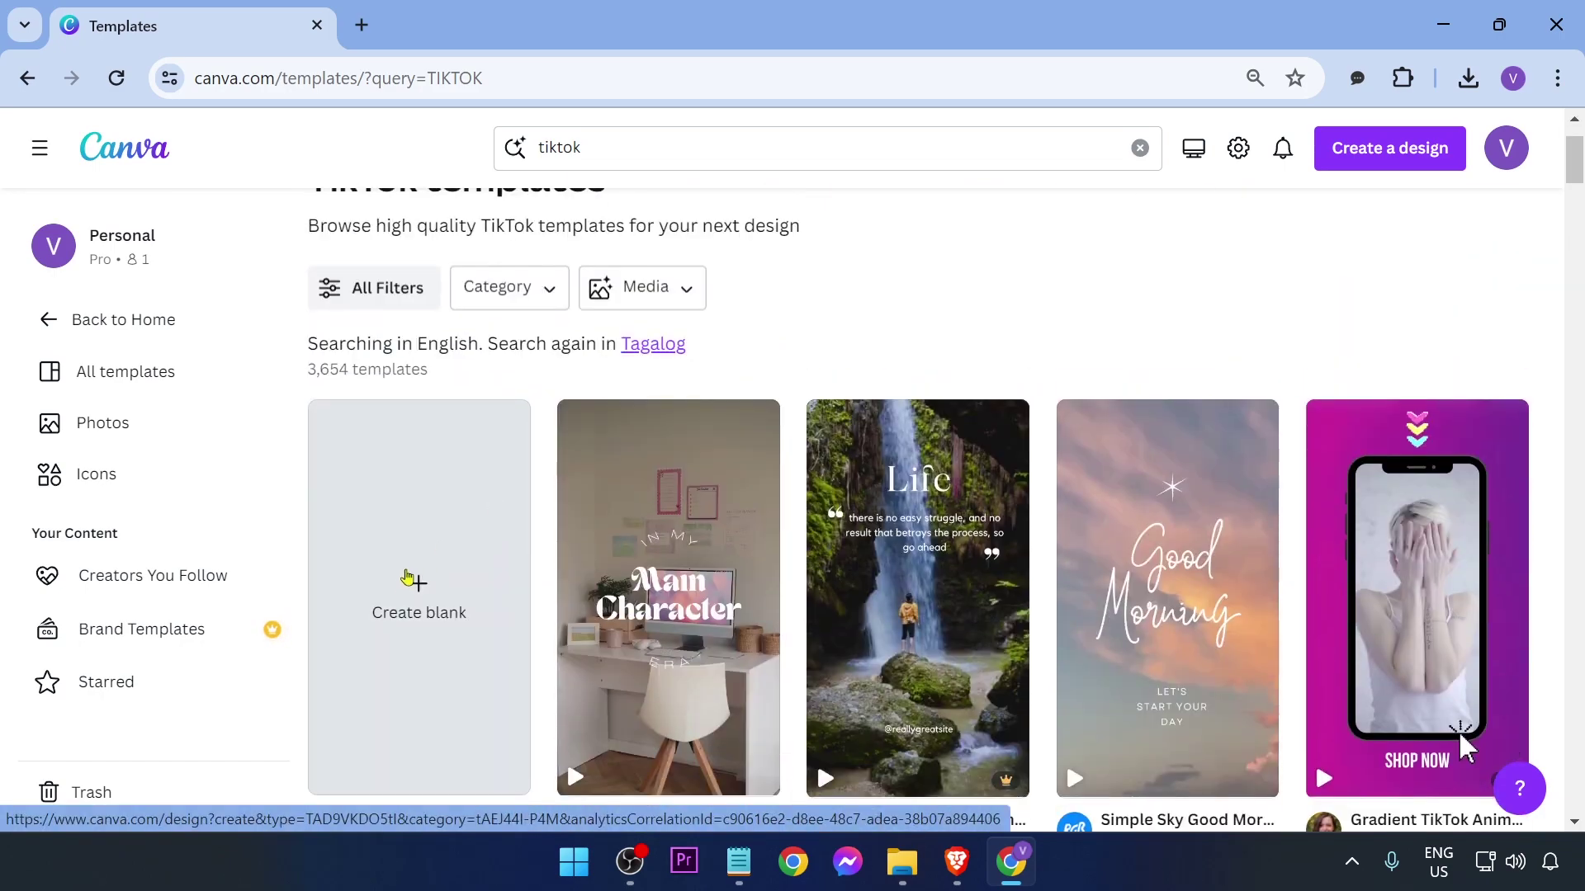
scroll(412, 569, down, 2)
Create a blank TikTok-sized Mobile Video design with one 5.0-second page.
click(426, 536)
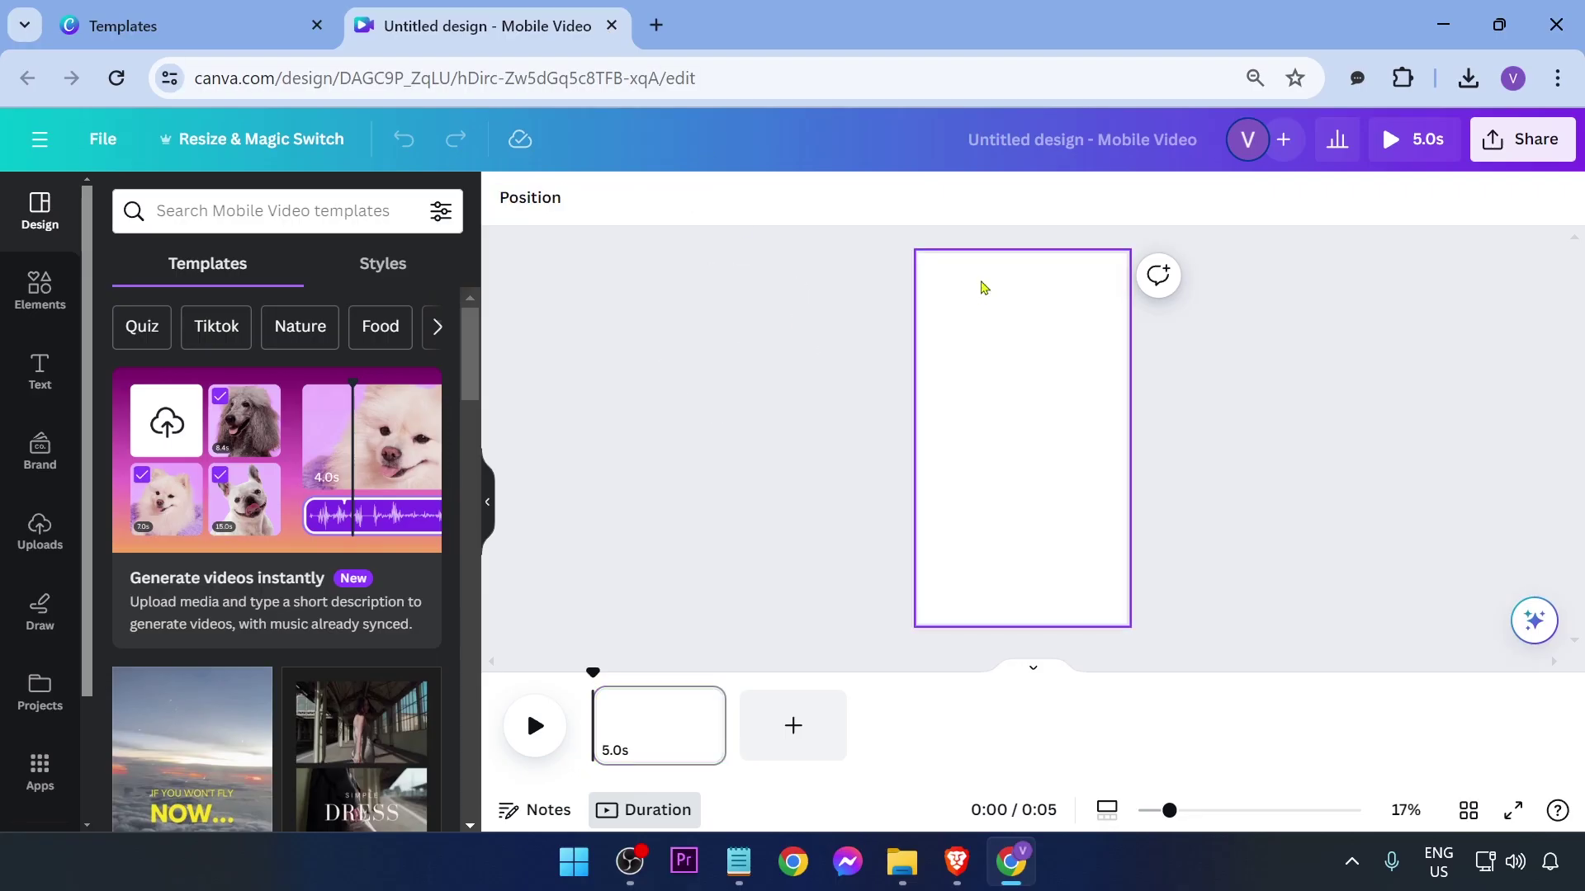
click(605, 455)
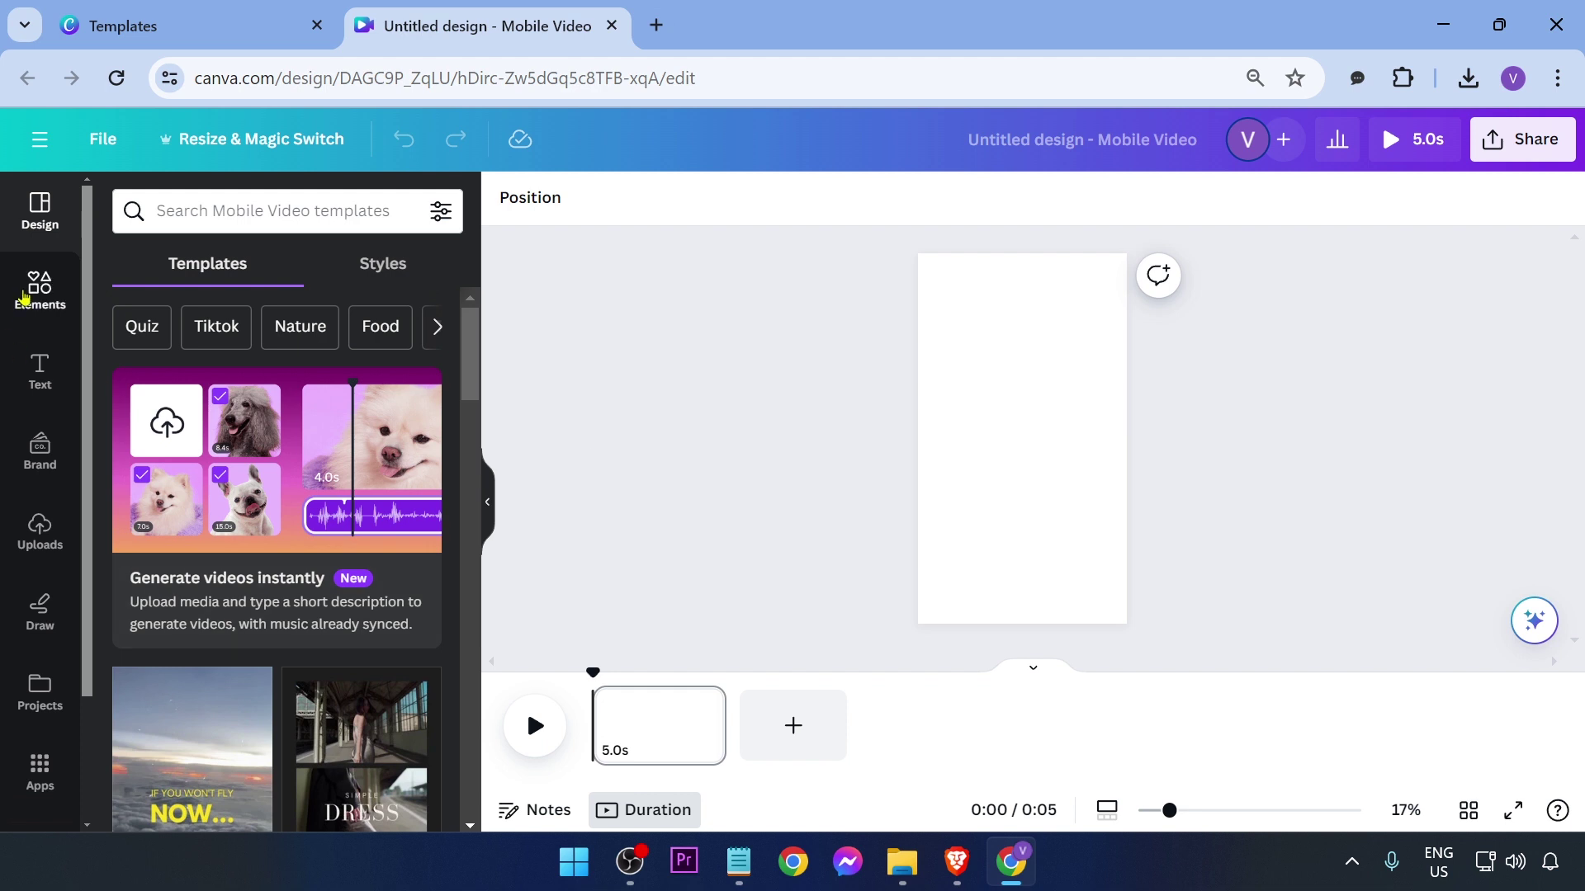
Search the Elements library for 'NATURE'.
click(42, 298)
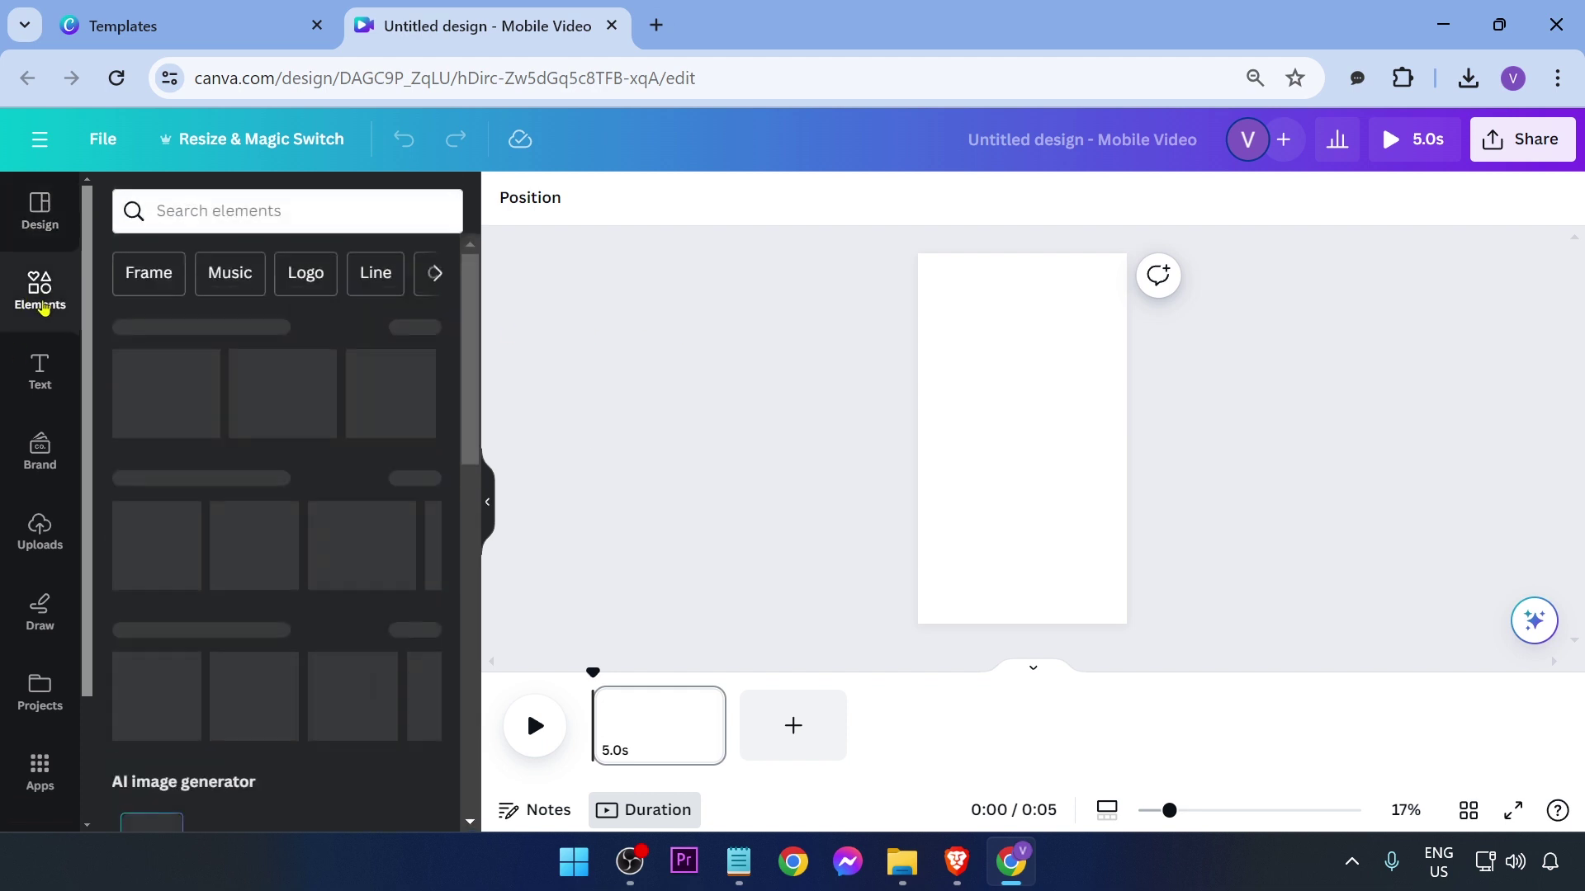
click(219, 217)
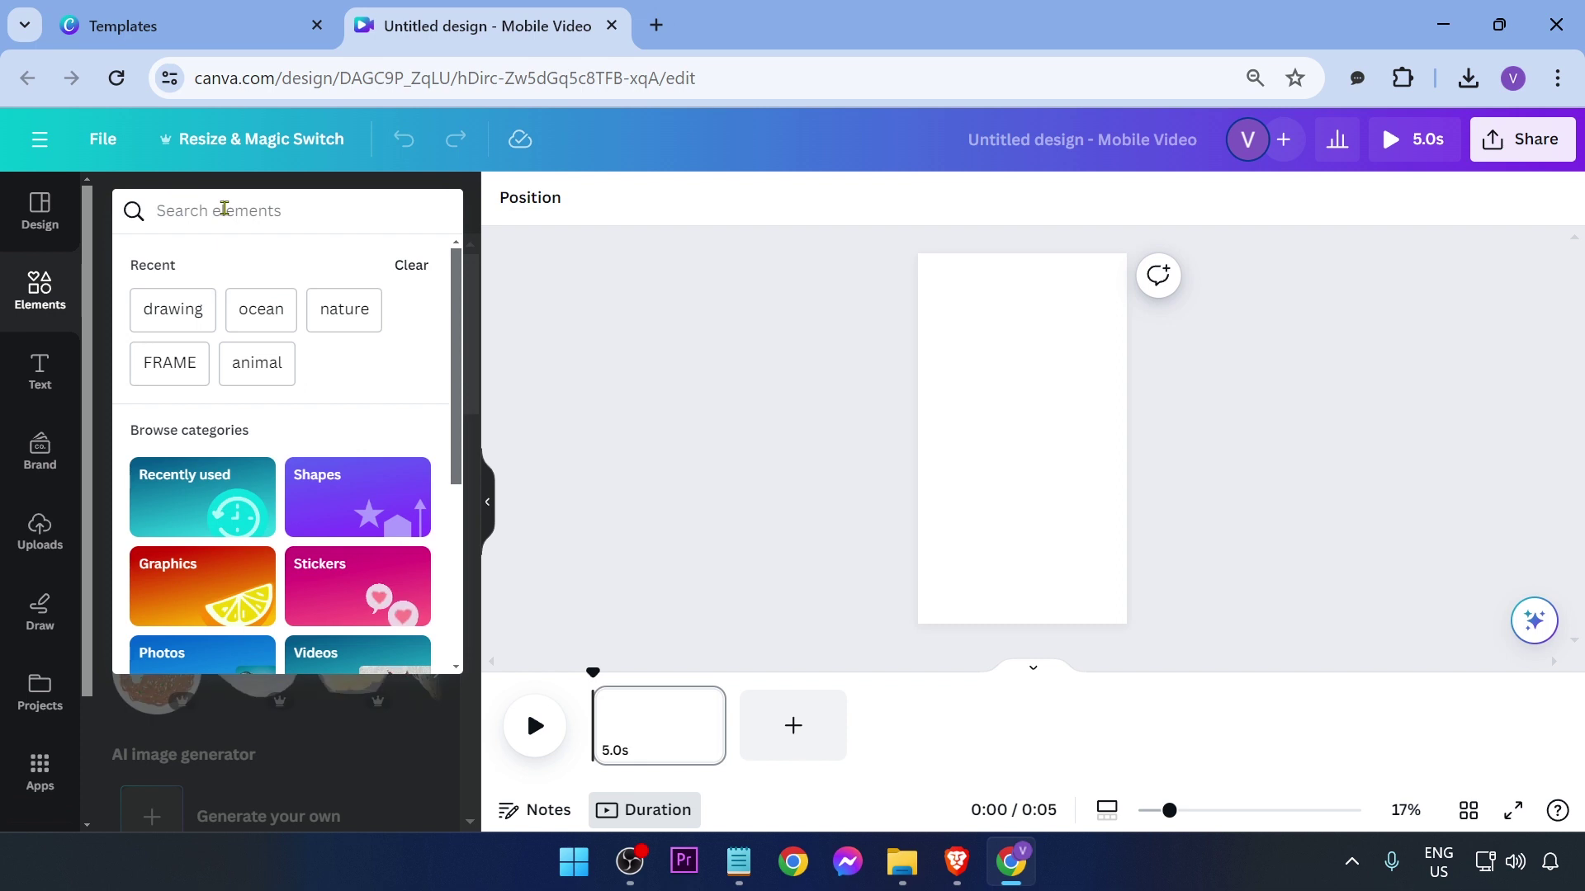
text(NATURE)
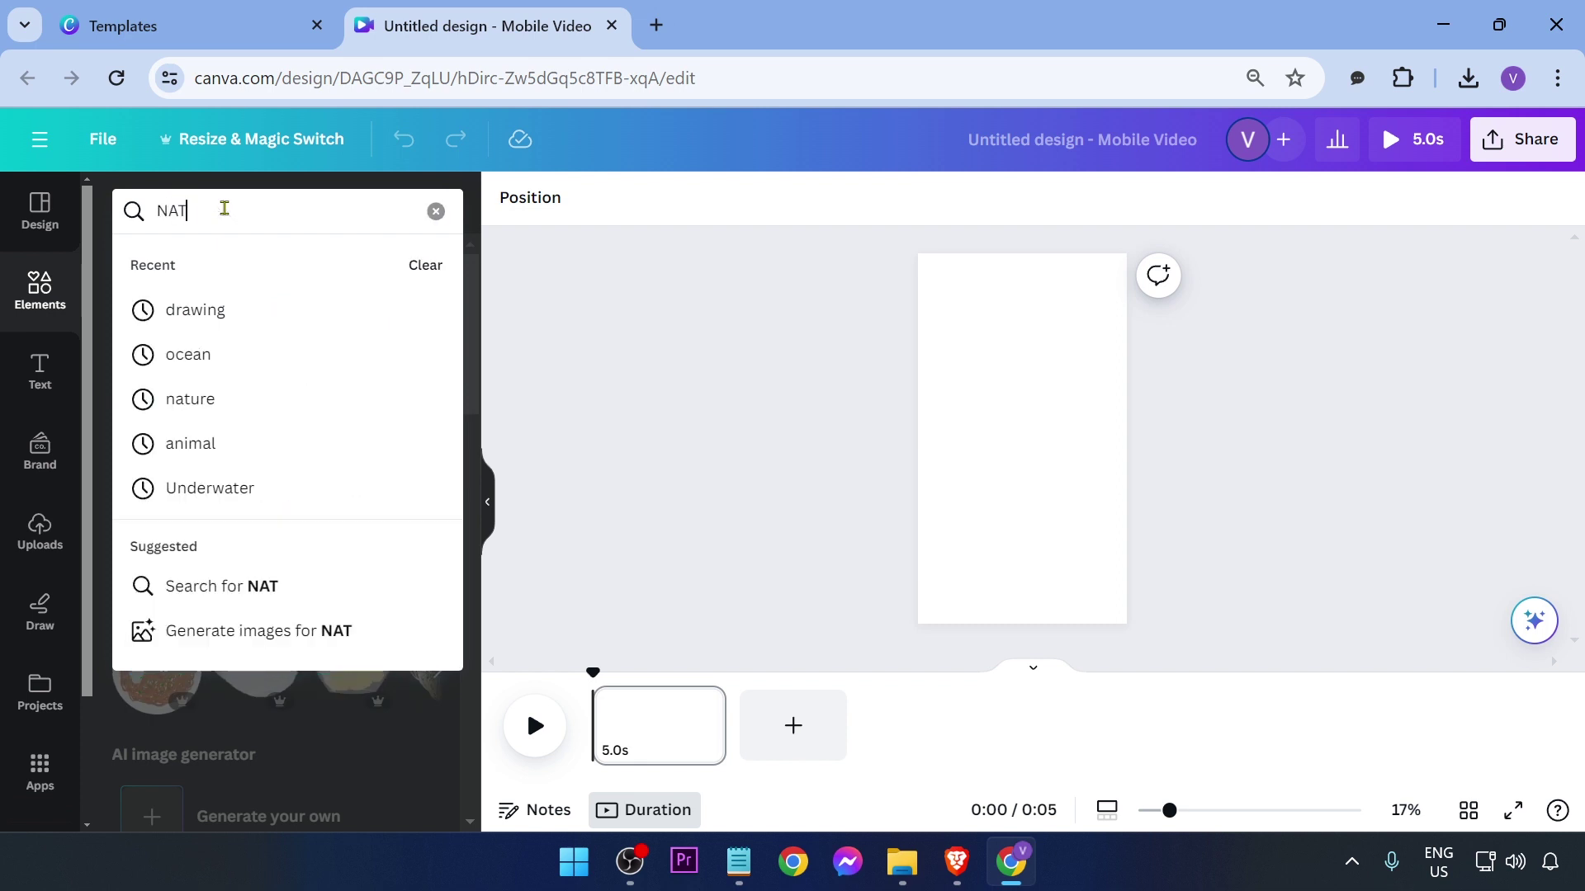
key(Return)
Replace the search with 'food' and show only the Videos results.
triple_click(223, 209)
key(BackSpace)
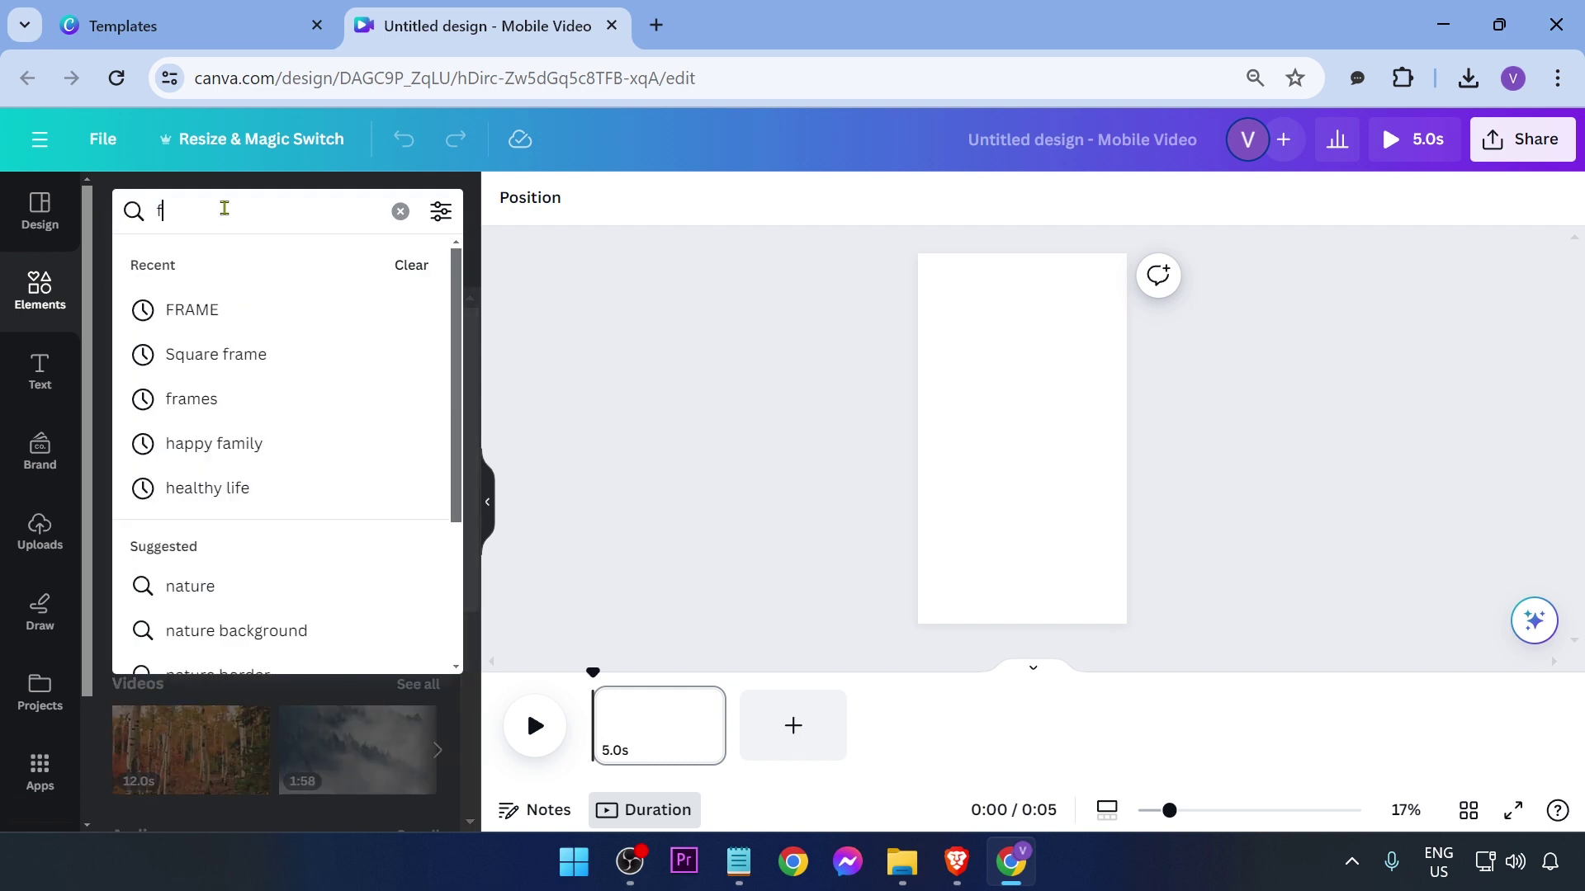
text(food)
key(Return)
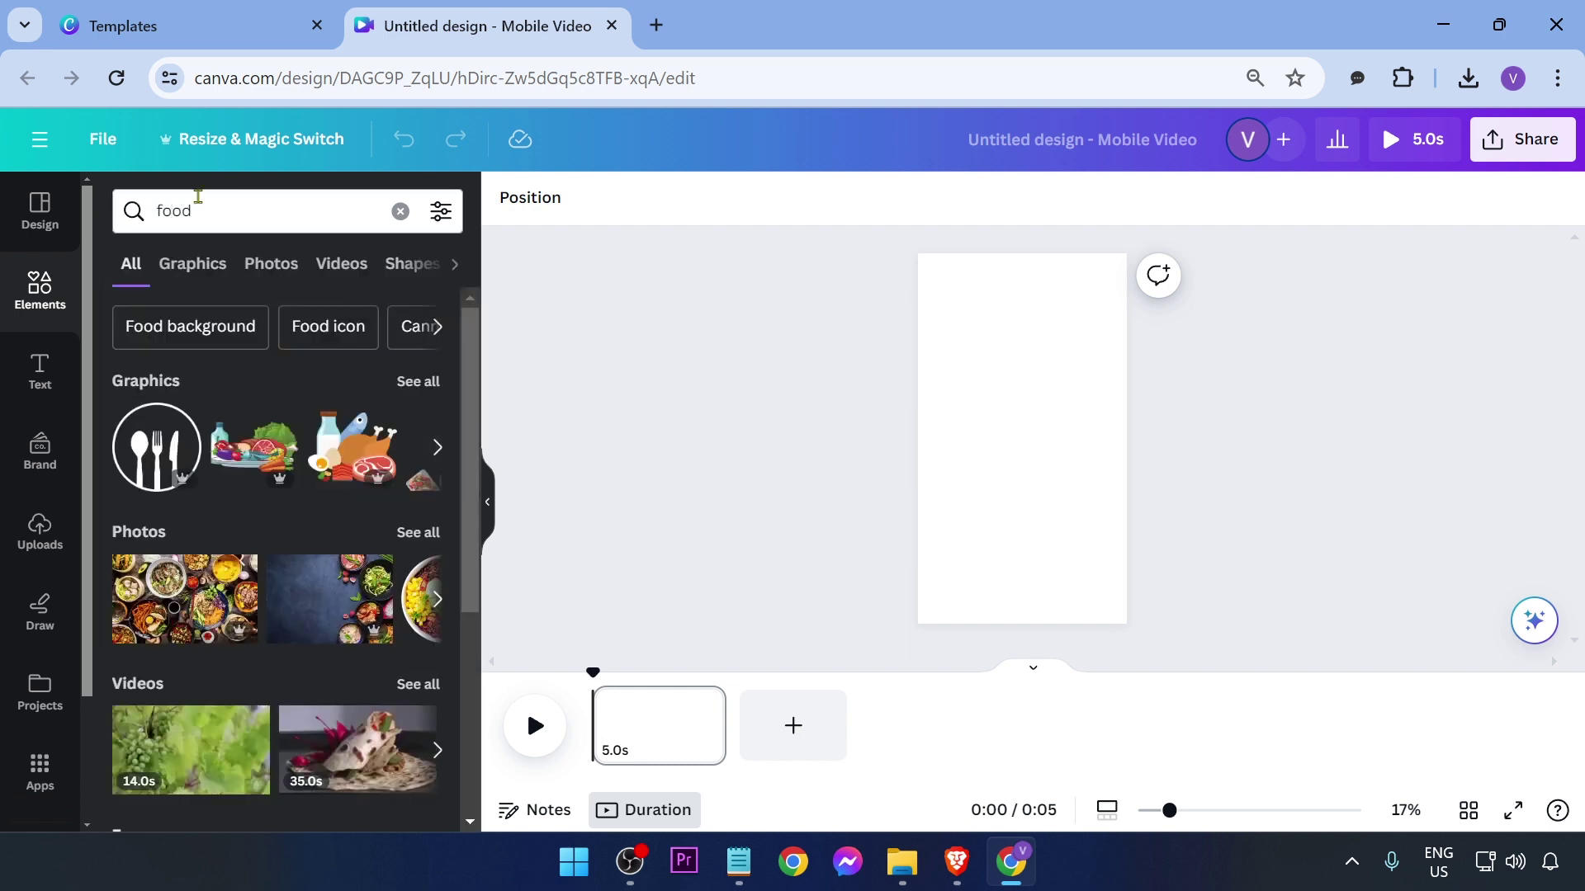
click(333, 264)
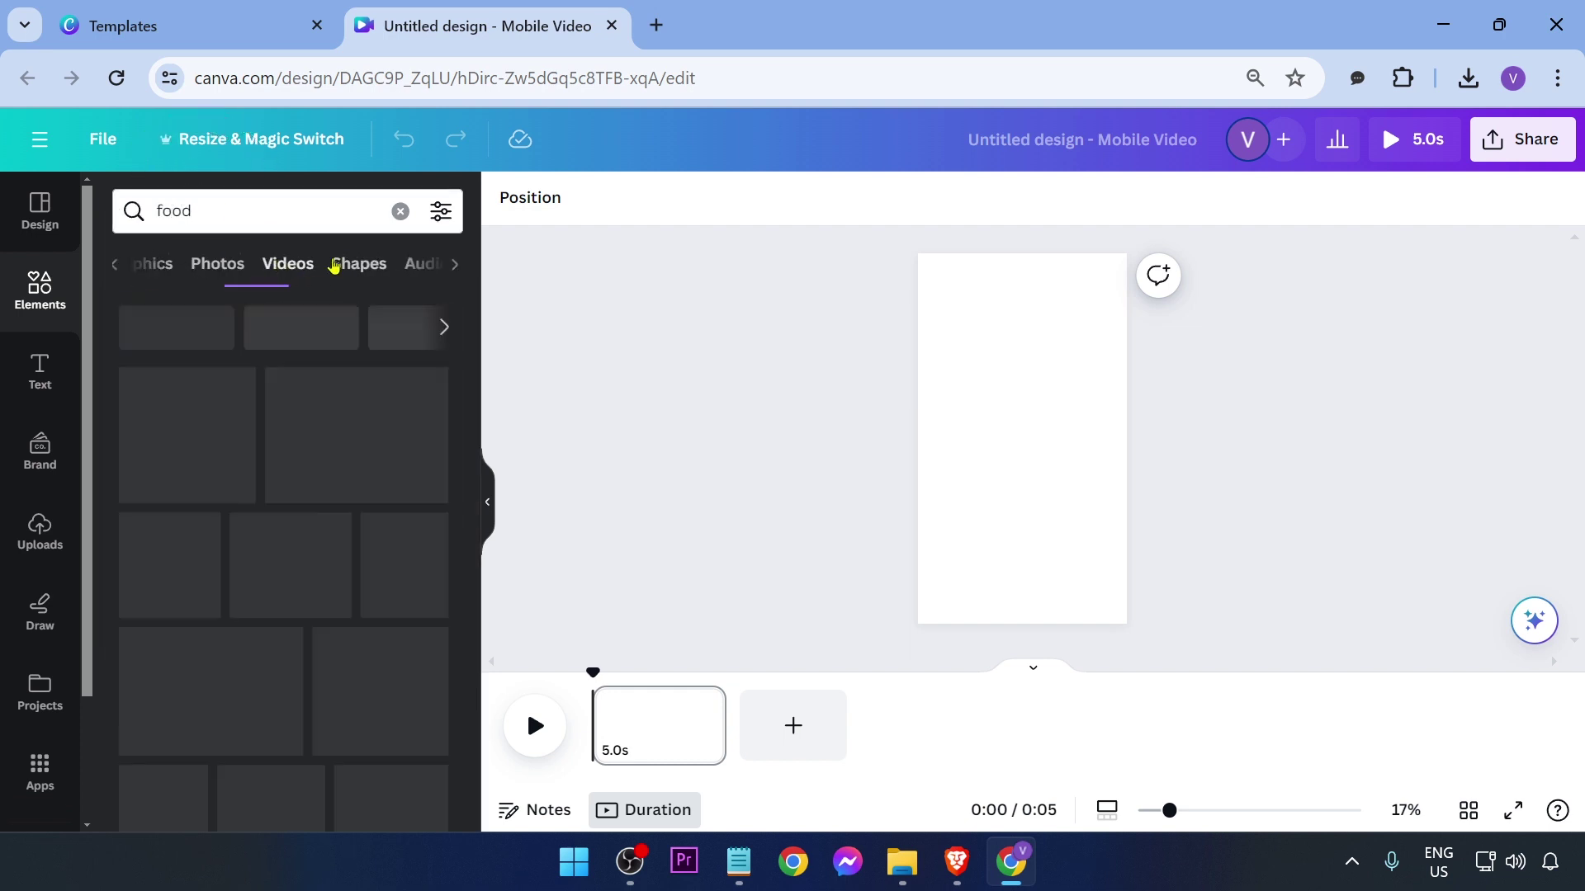
scroll(191, 661, down, 5)
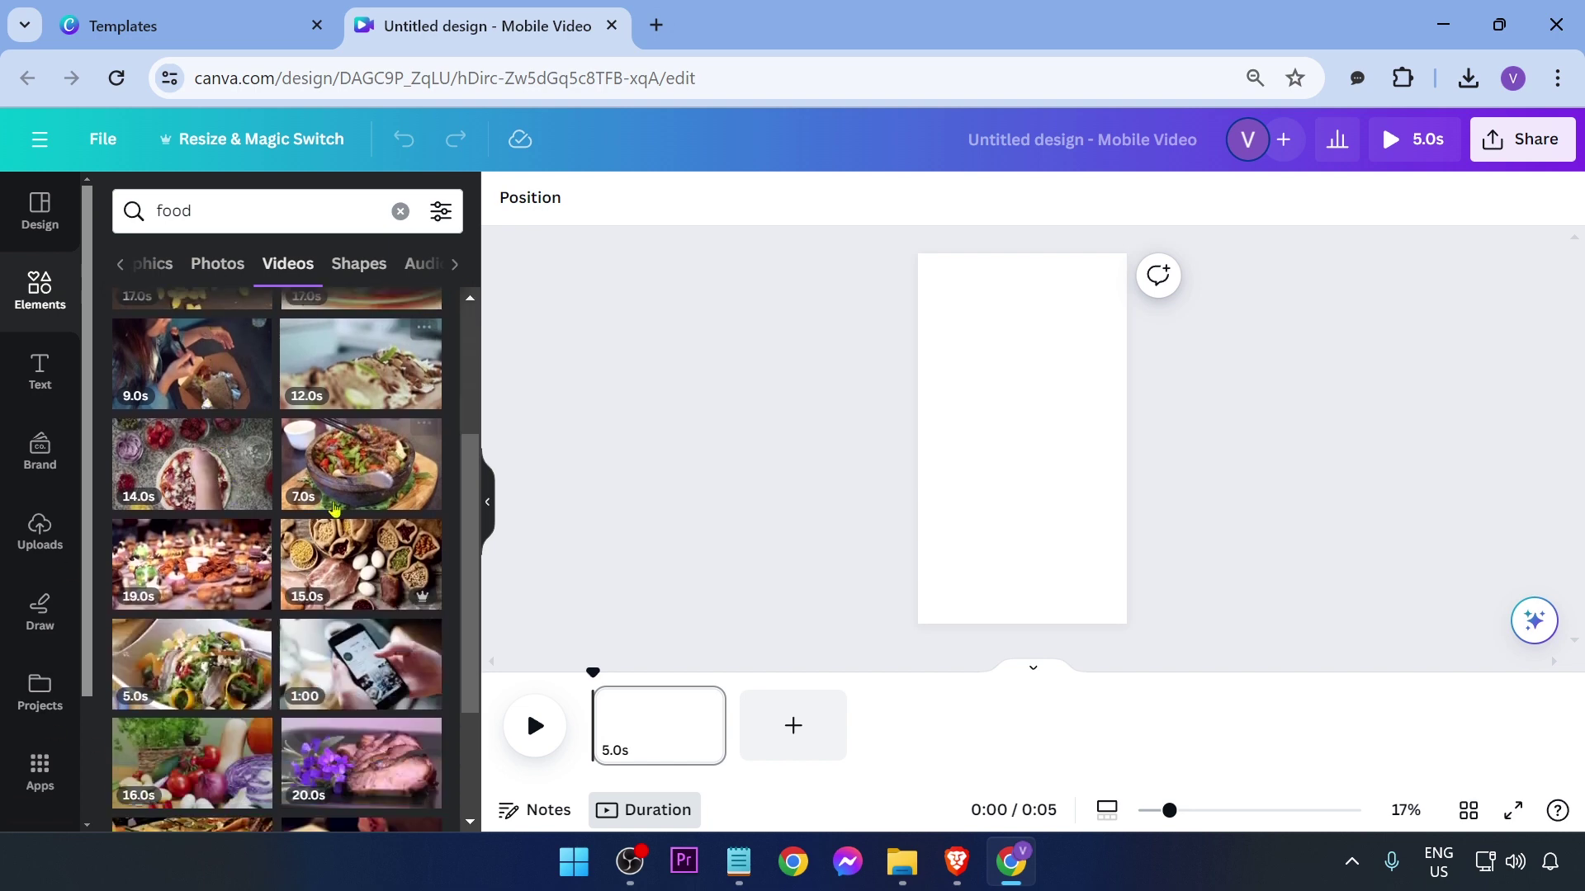
scroll(322, 504, down, 3)
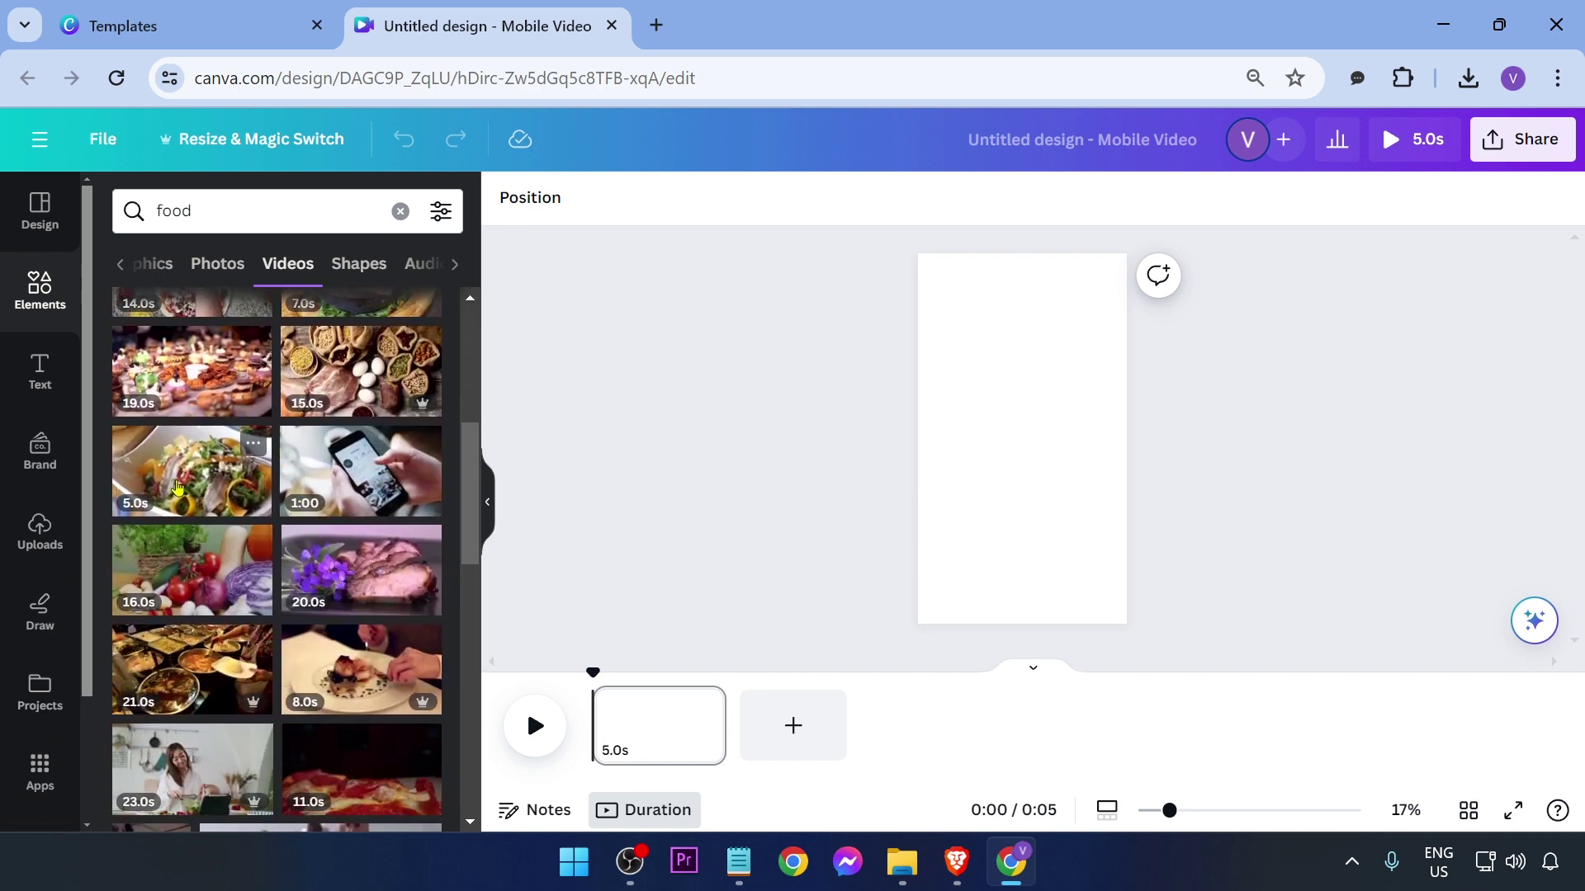
scroll(177, 487, up, 5)
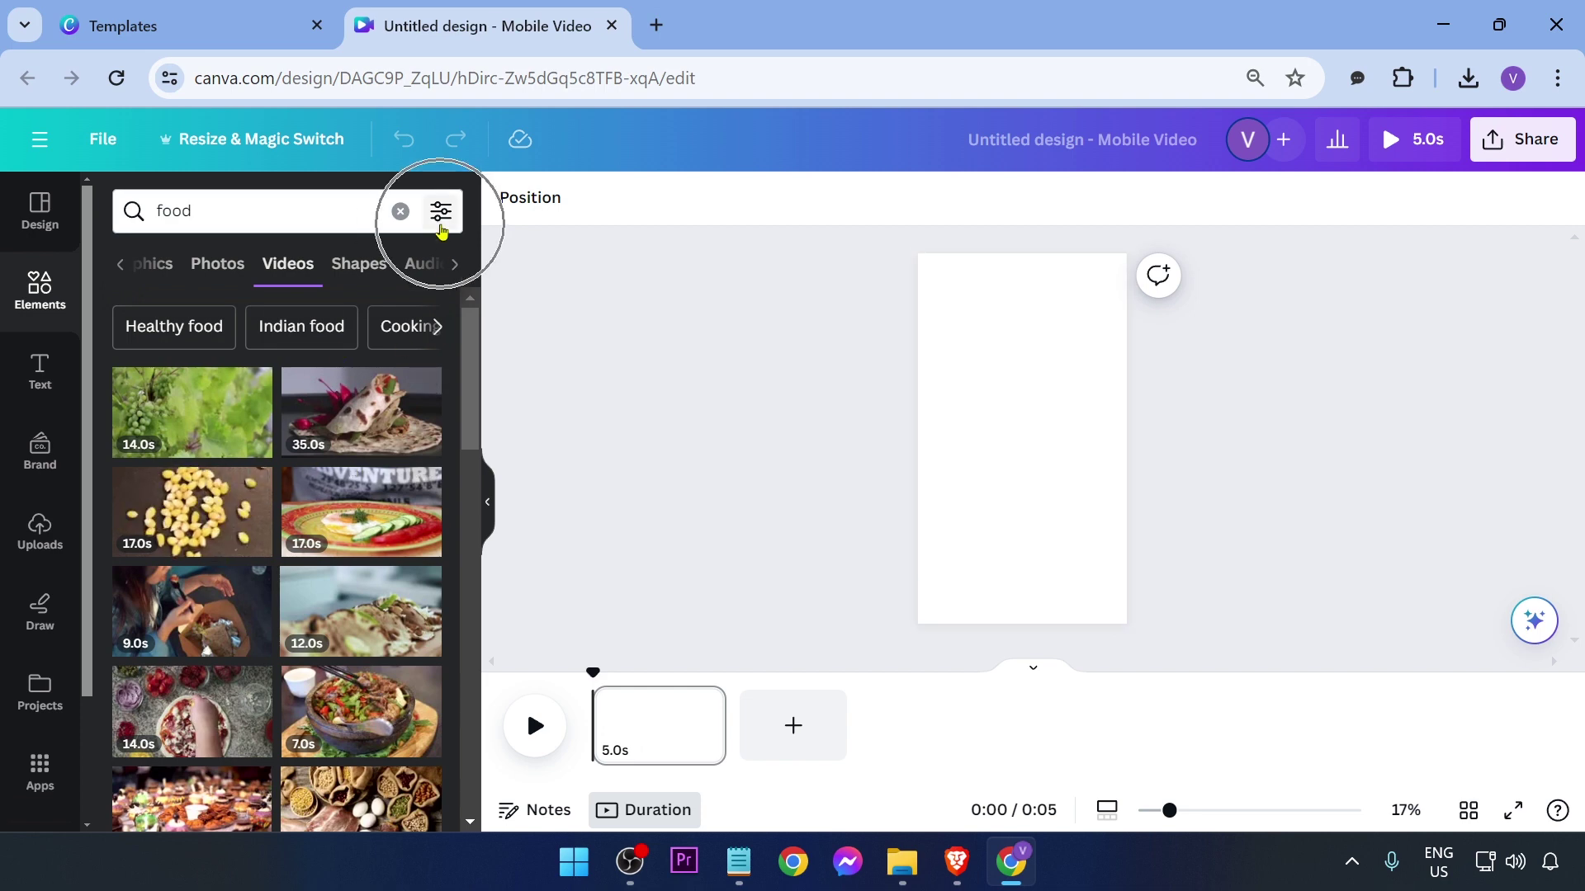
Filter the food video results to Vertical orientation only.
click(441, 213)
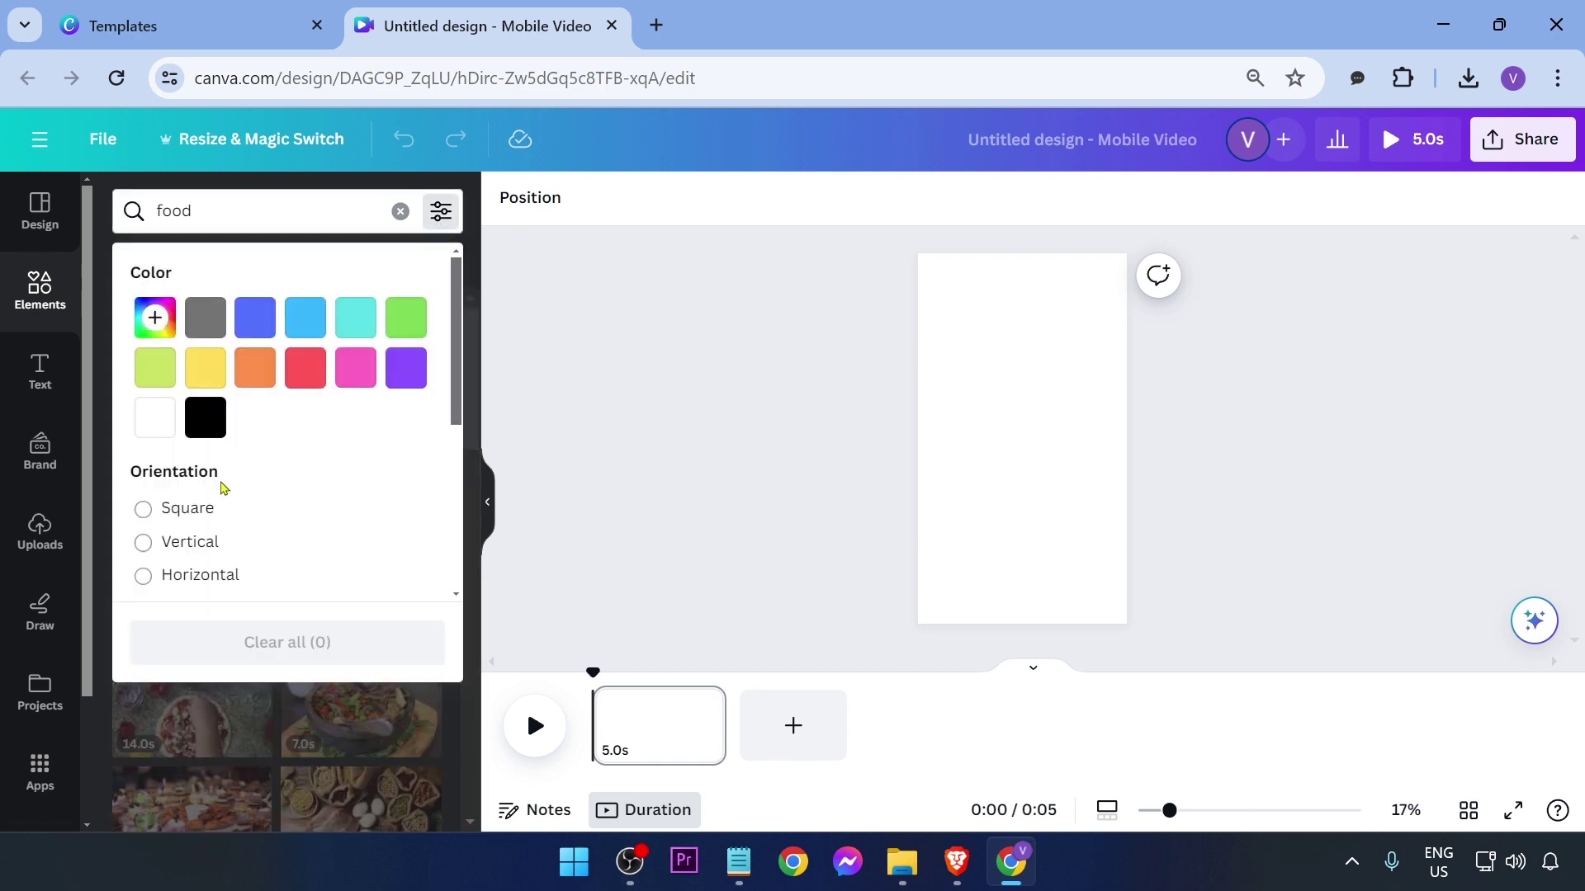
click(176, 542)
click(647, 459)
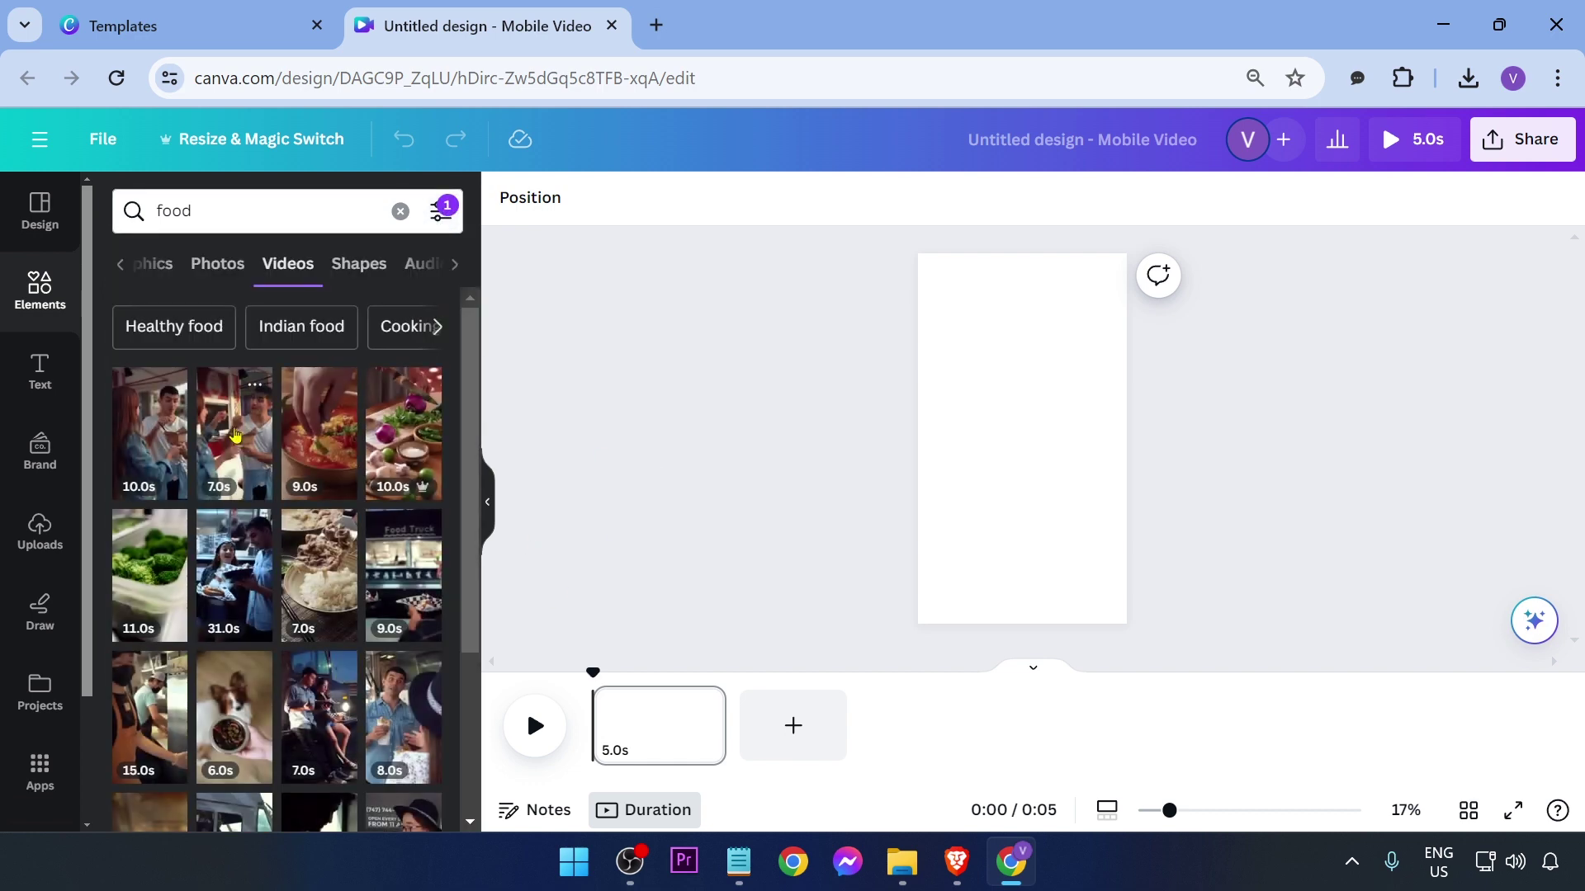
scroll(382, 444, down, 2)
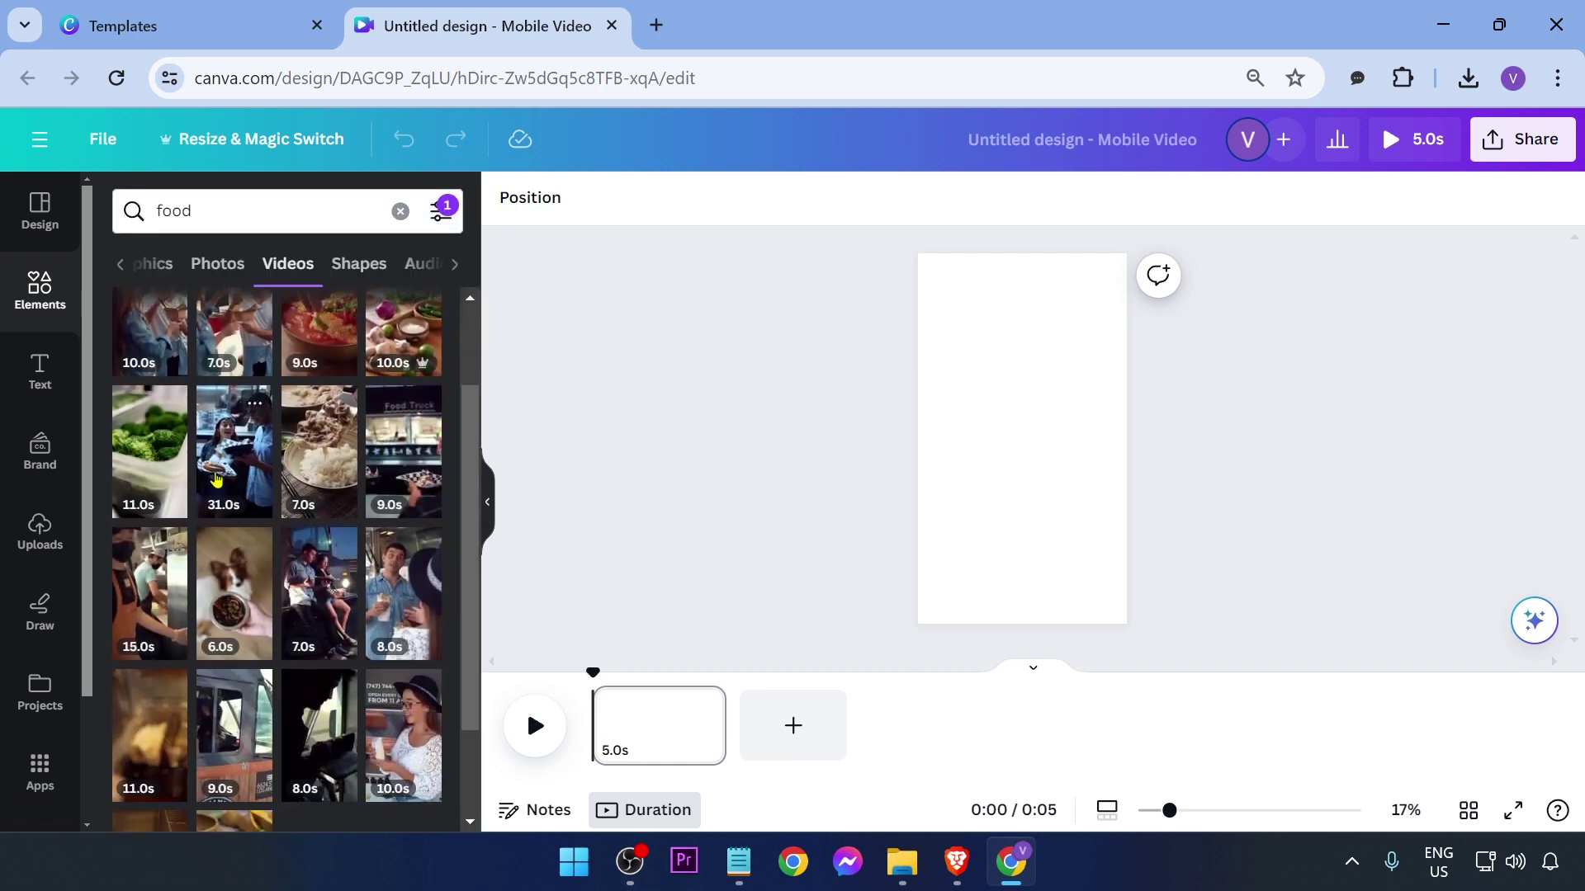
scroll(186, 479, down, 2)
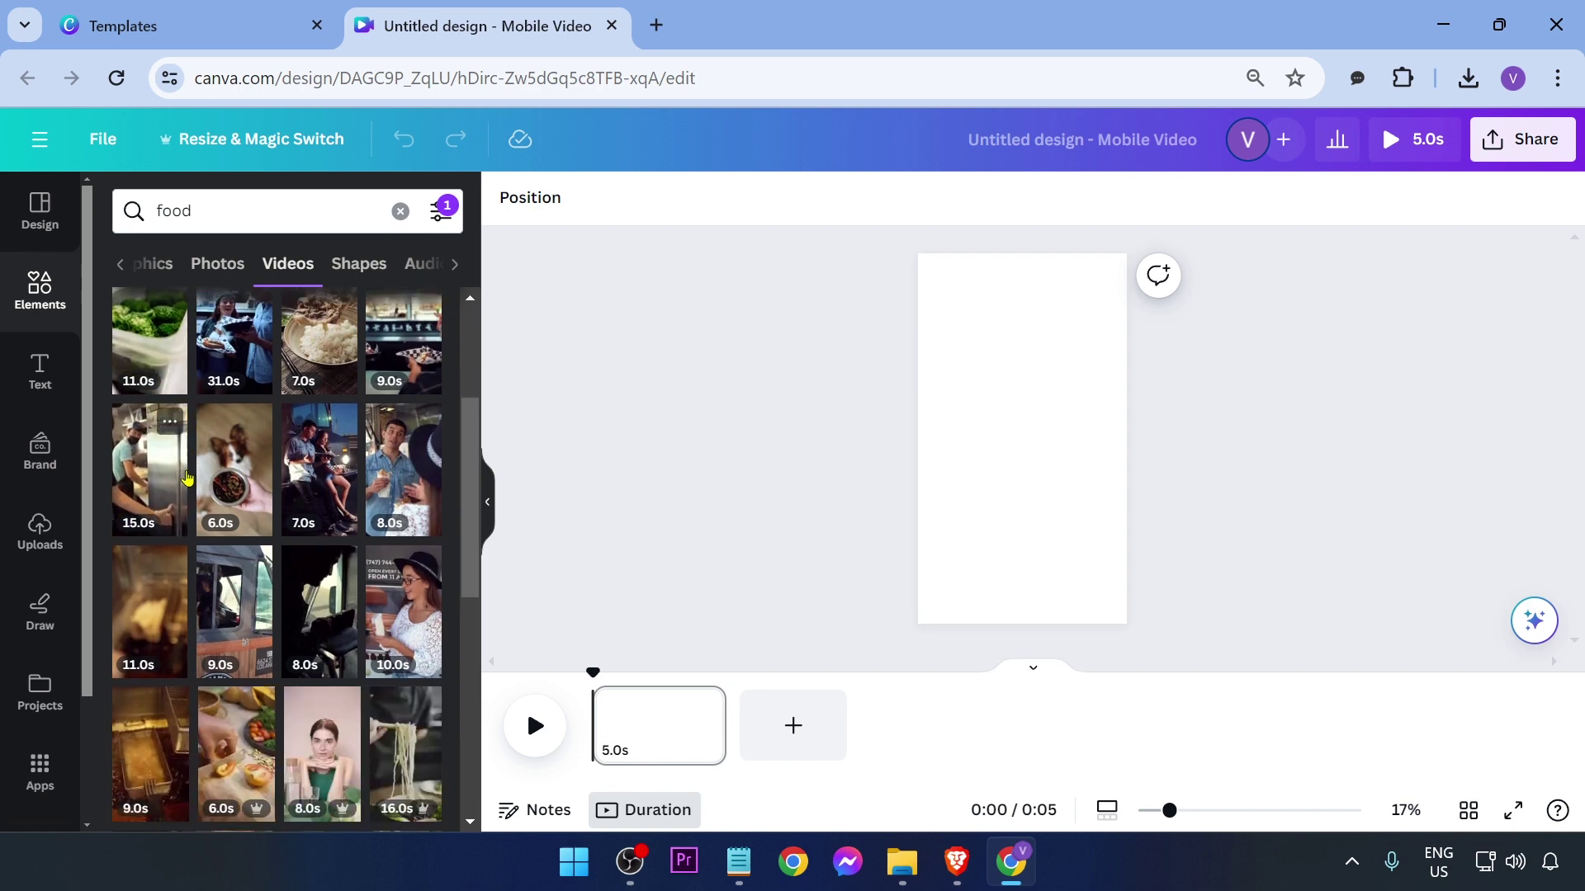
scroll(326, 455, up, 3)
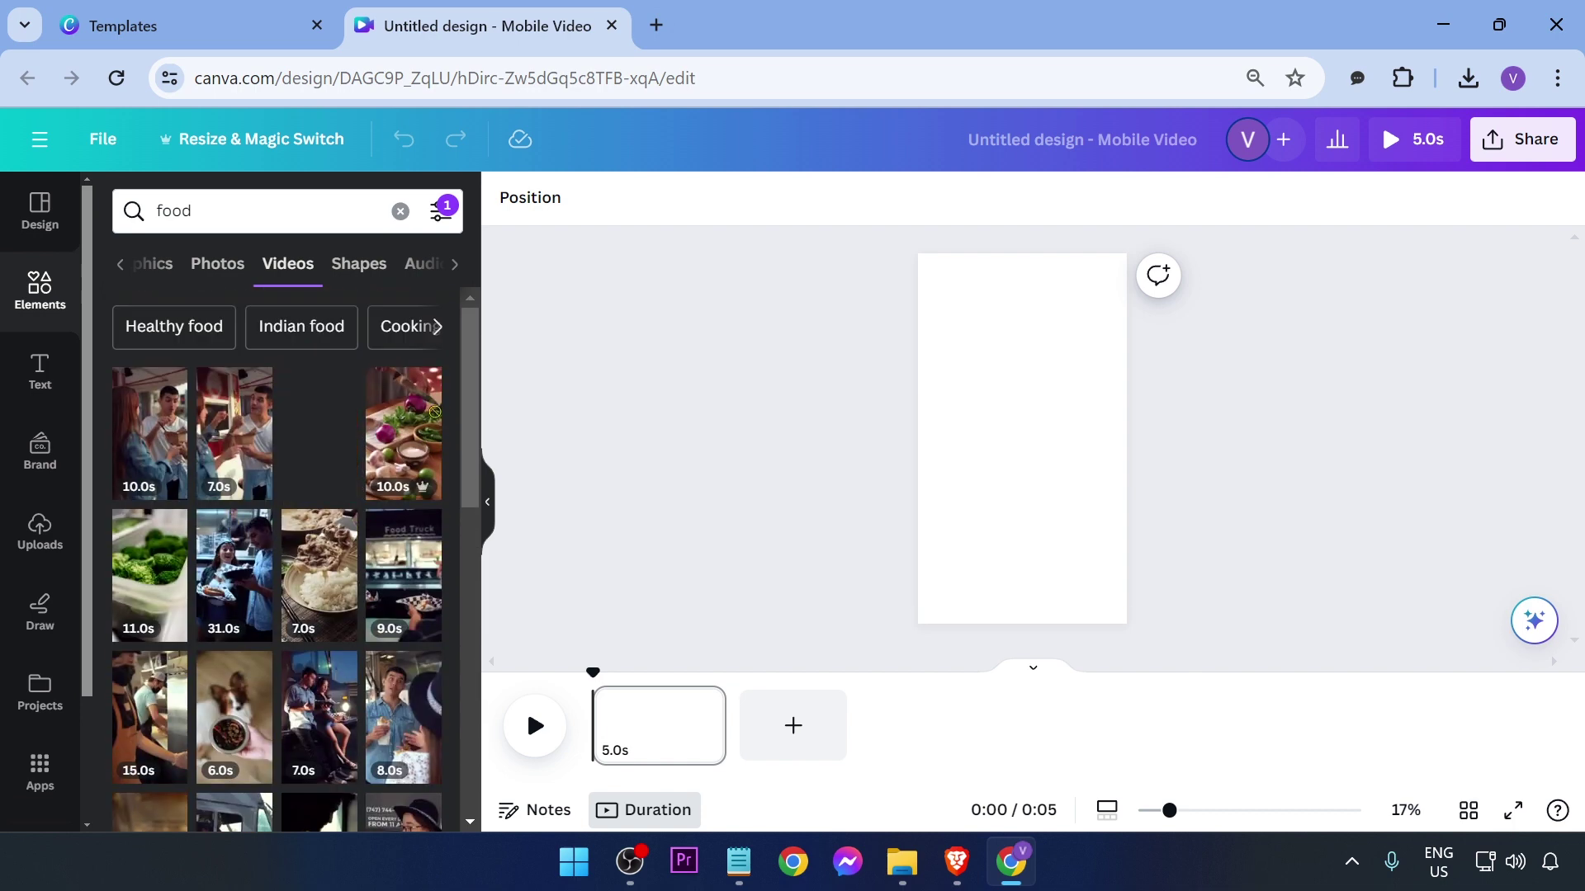
Place the 9.0s vertical food clip on the page and enlarge it to fill the page.
drag(326, 455, 1009, 400)
drag(1087, 319, 1125, 253)
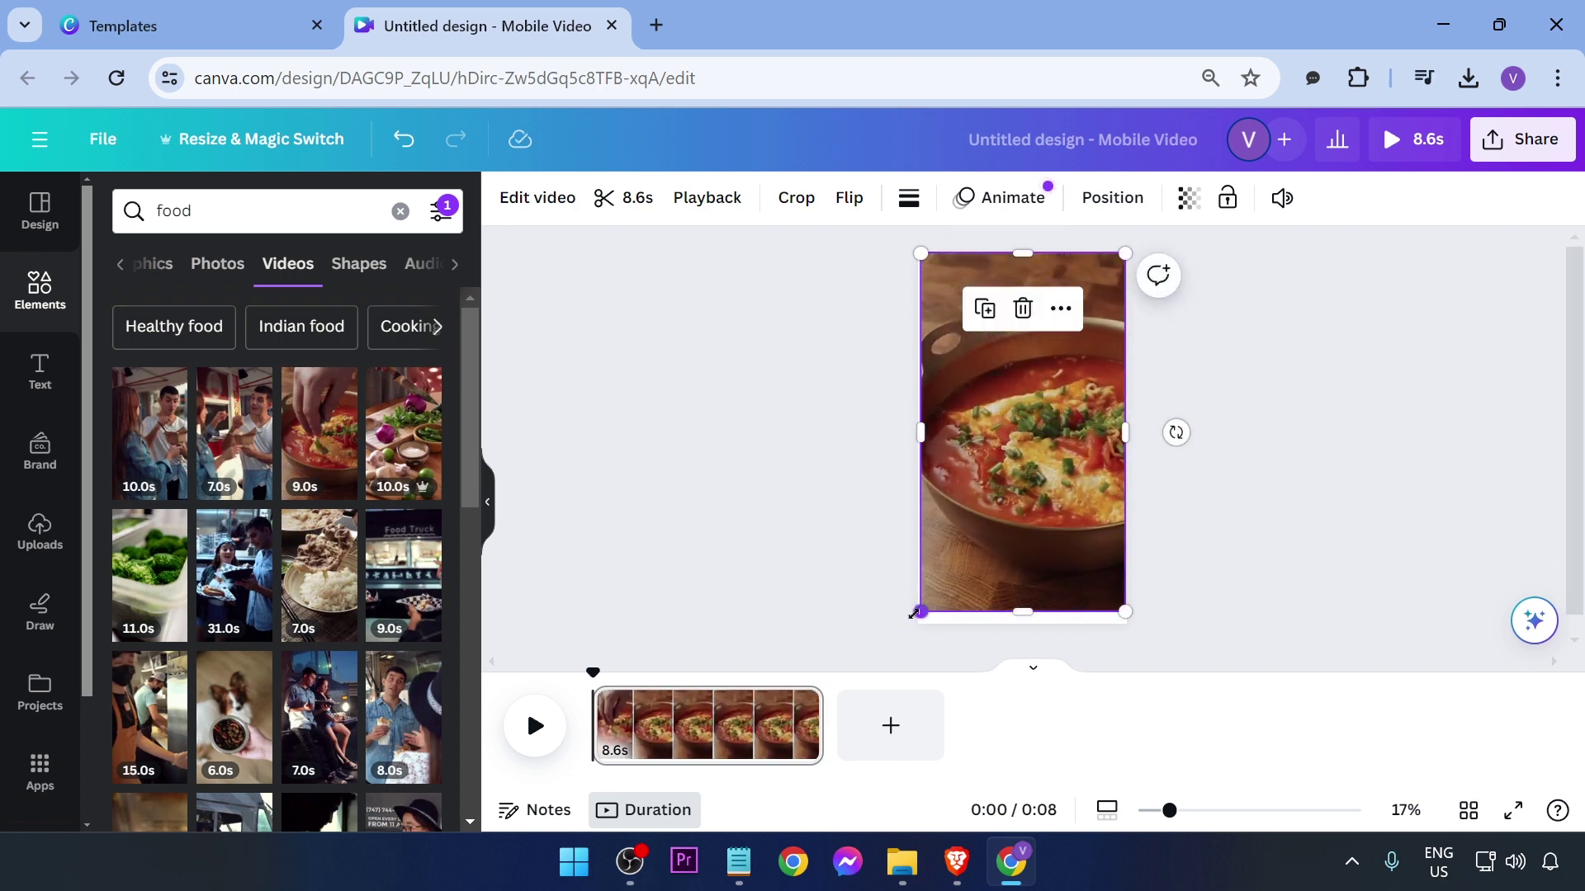
drag(923, 613, 914, 625)
click(1188, 519)
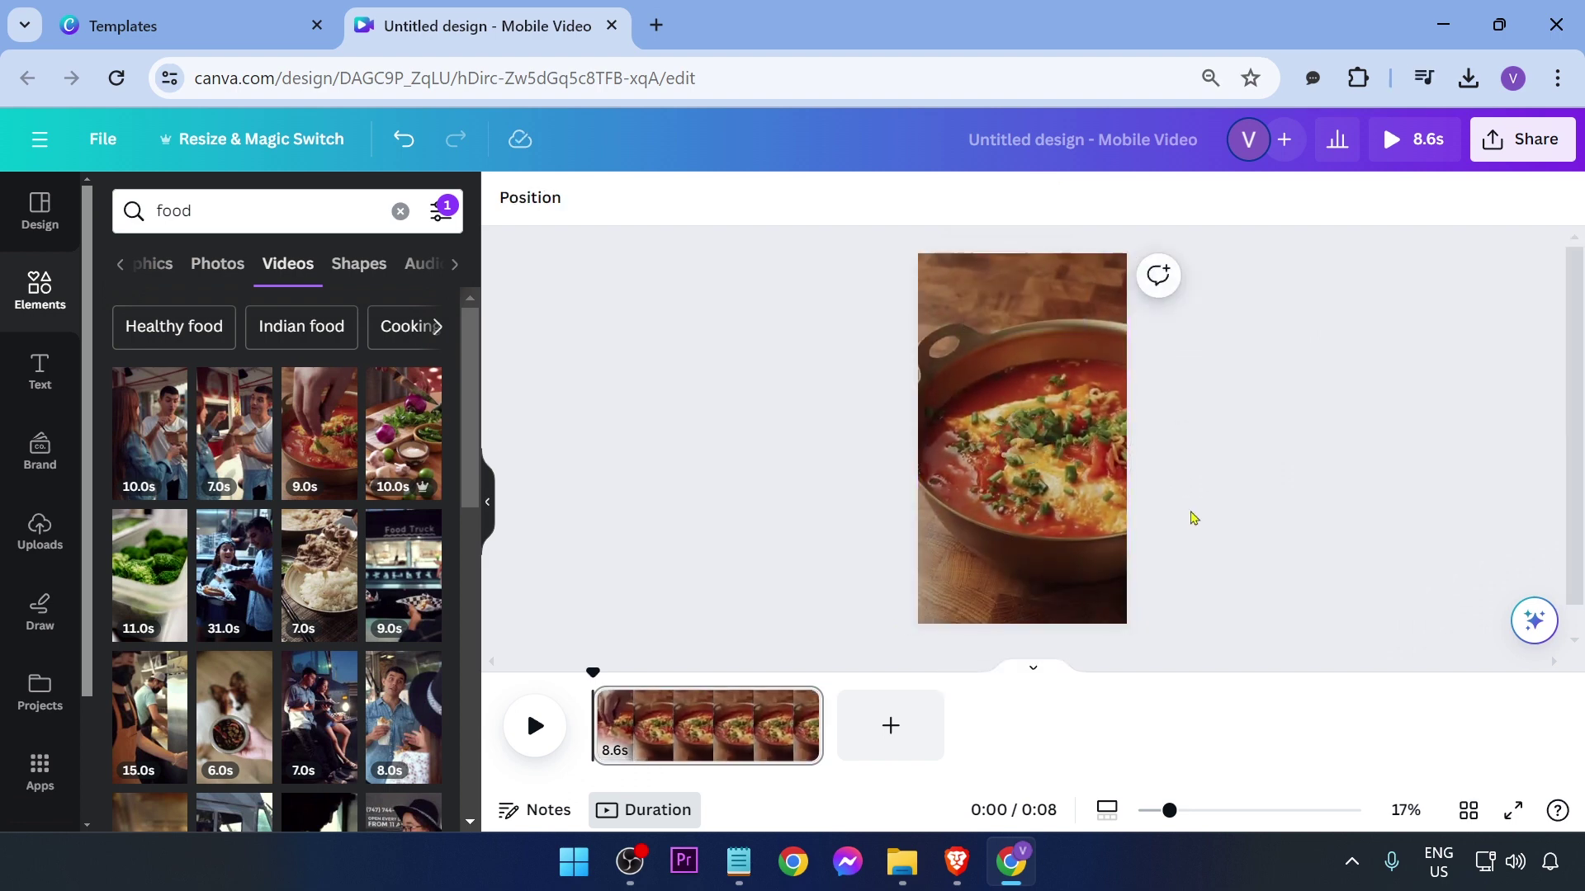
Preview the video, pause it, and bring up the Text panel.
click(535, 727)
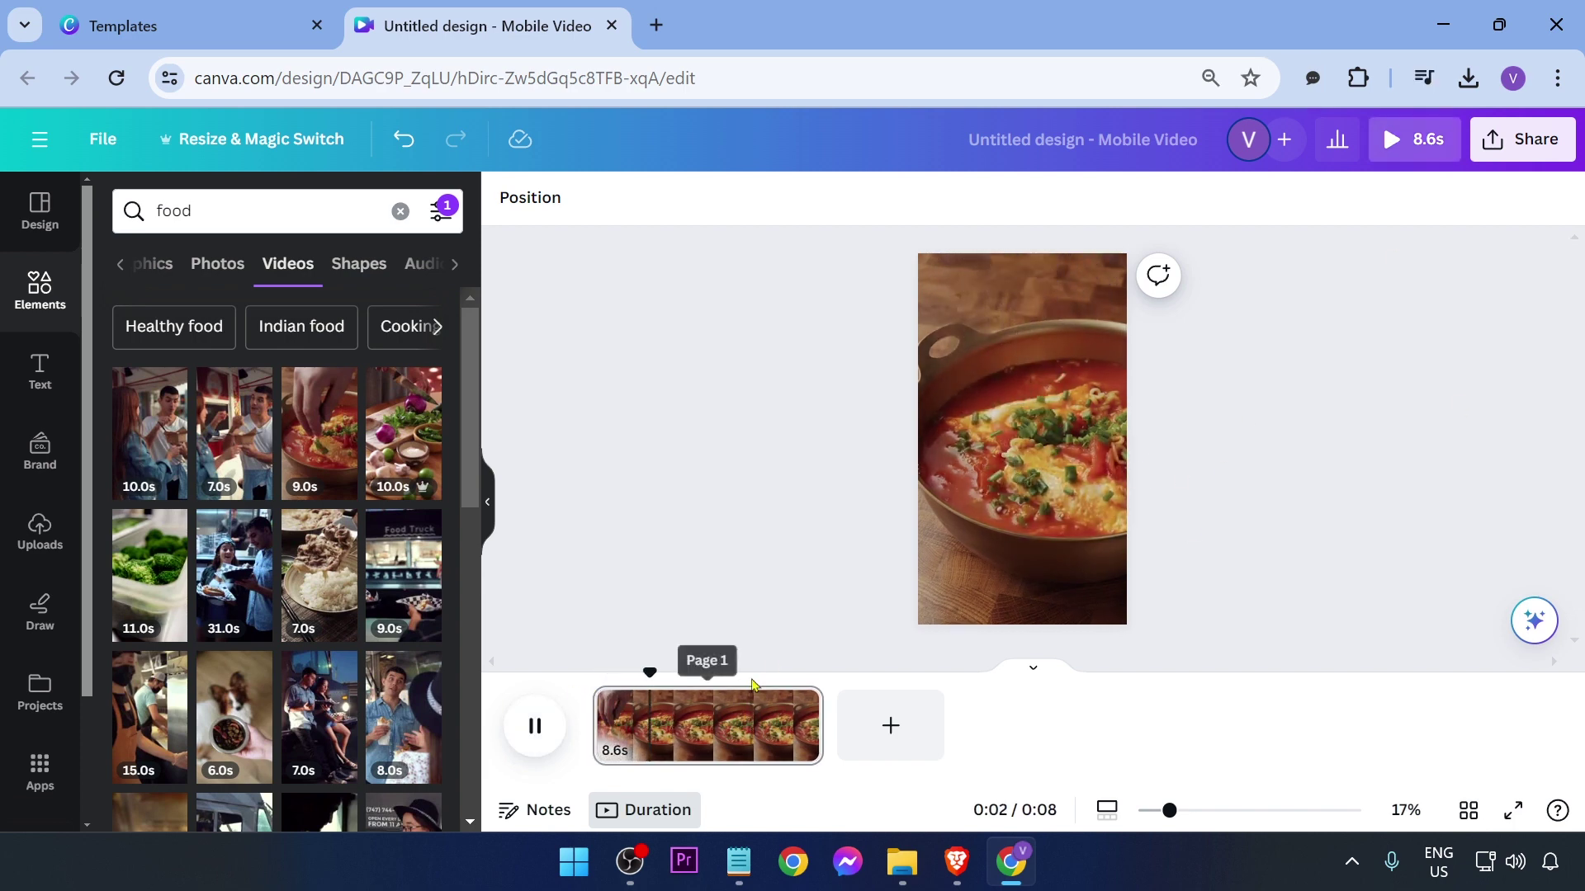
click(686, 556)
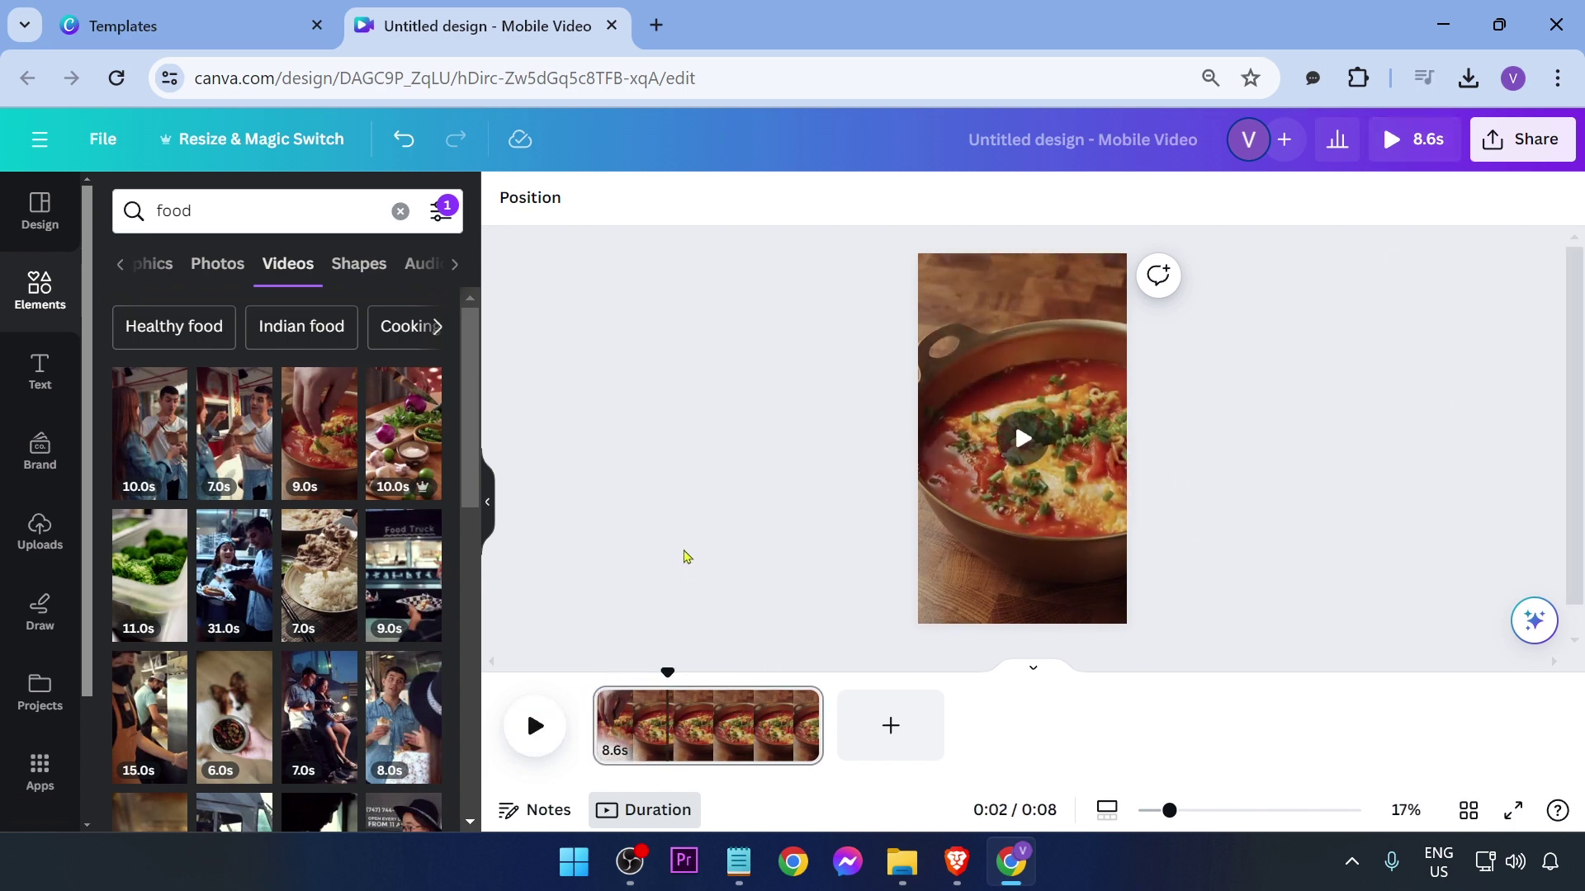
click(60, 402)
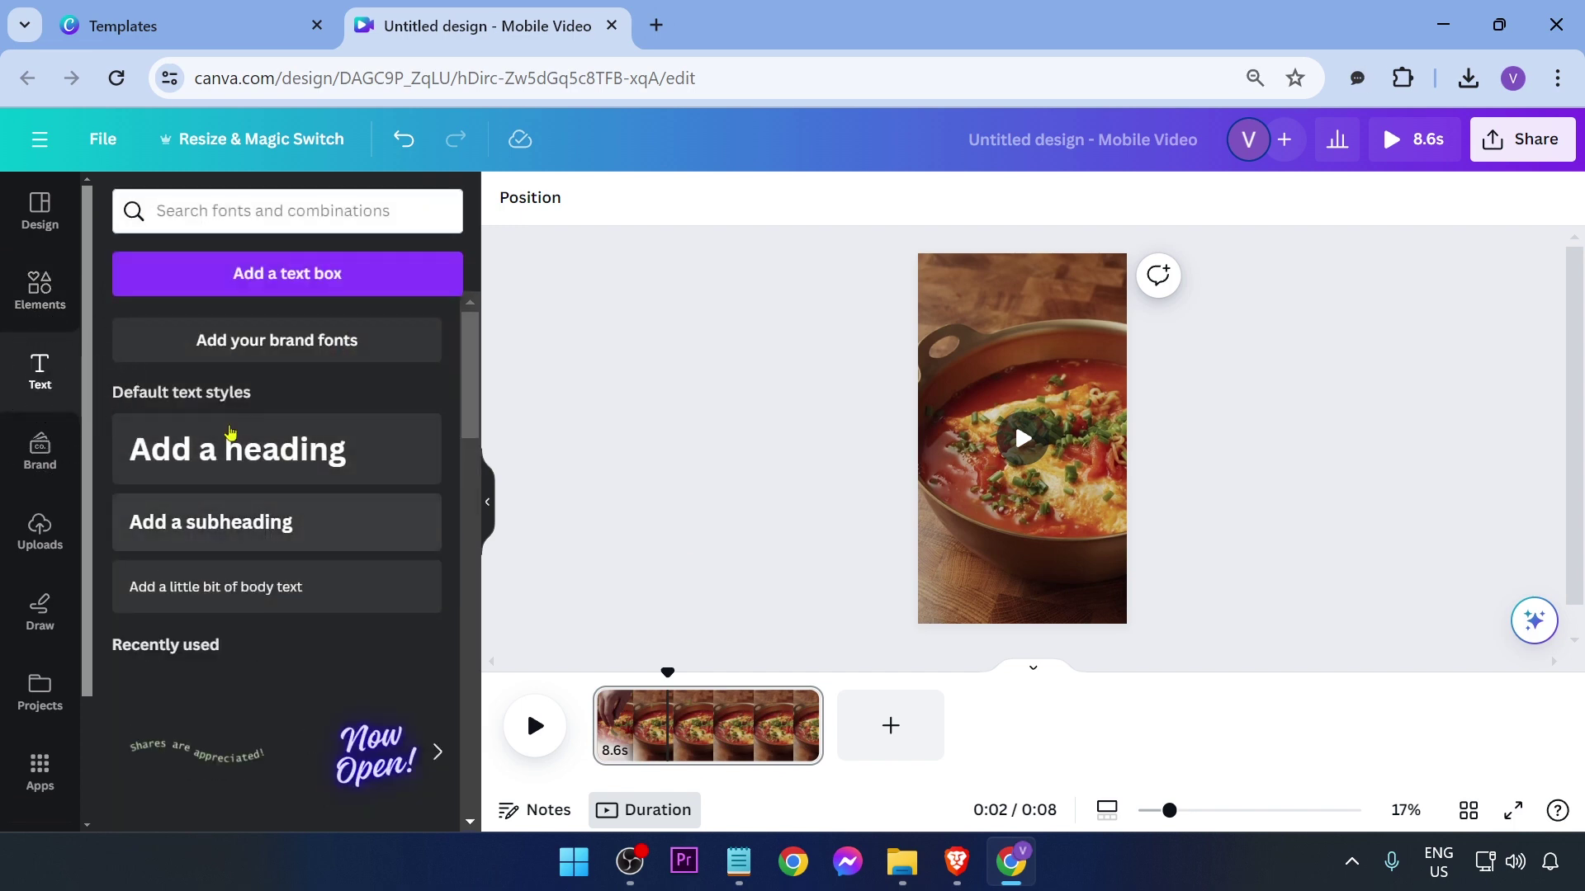
Add a heading reading 'Tonight's Dinner. Spicy hot noodles for a cold evening.'.
click(238, 451)
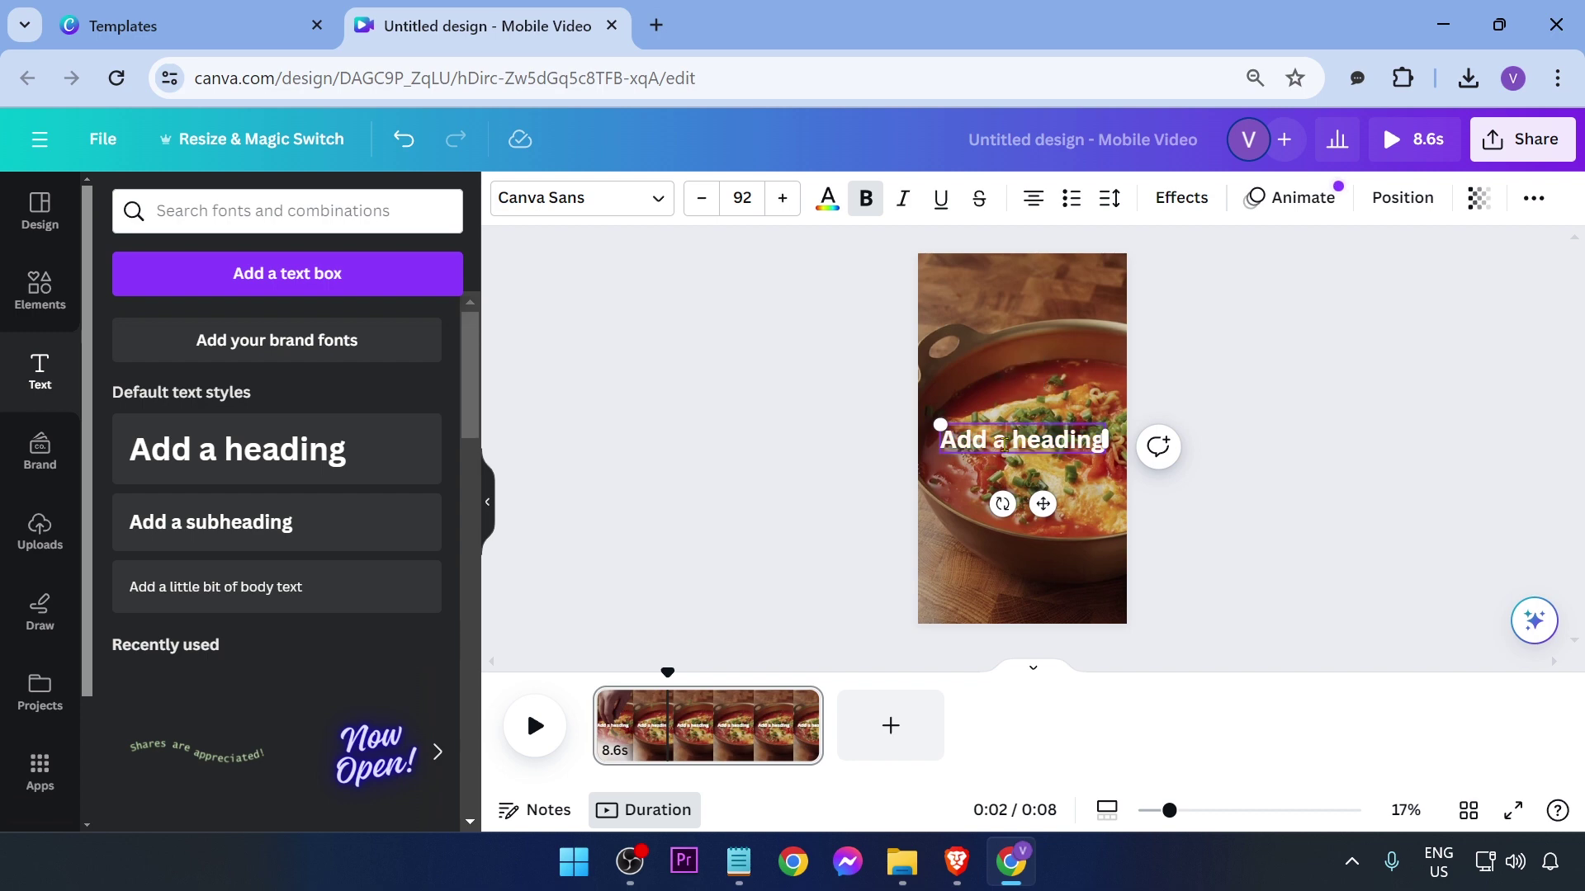
double_click(1004, 444)
text(Tonight's Dinner Spicy hot)
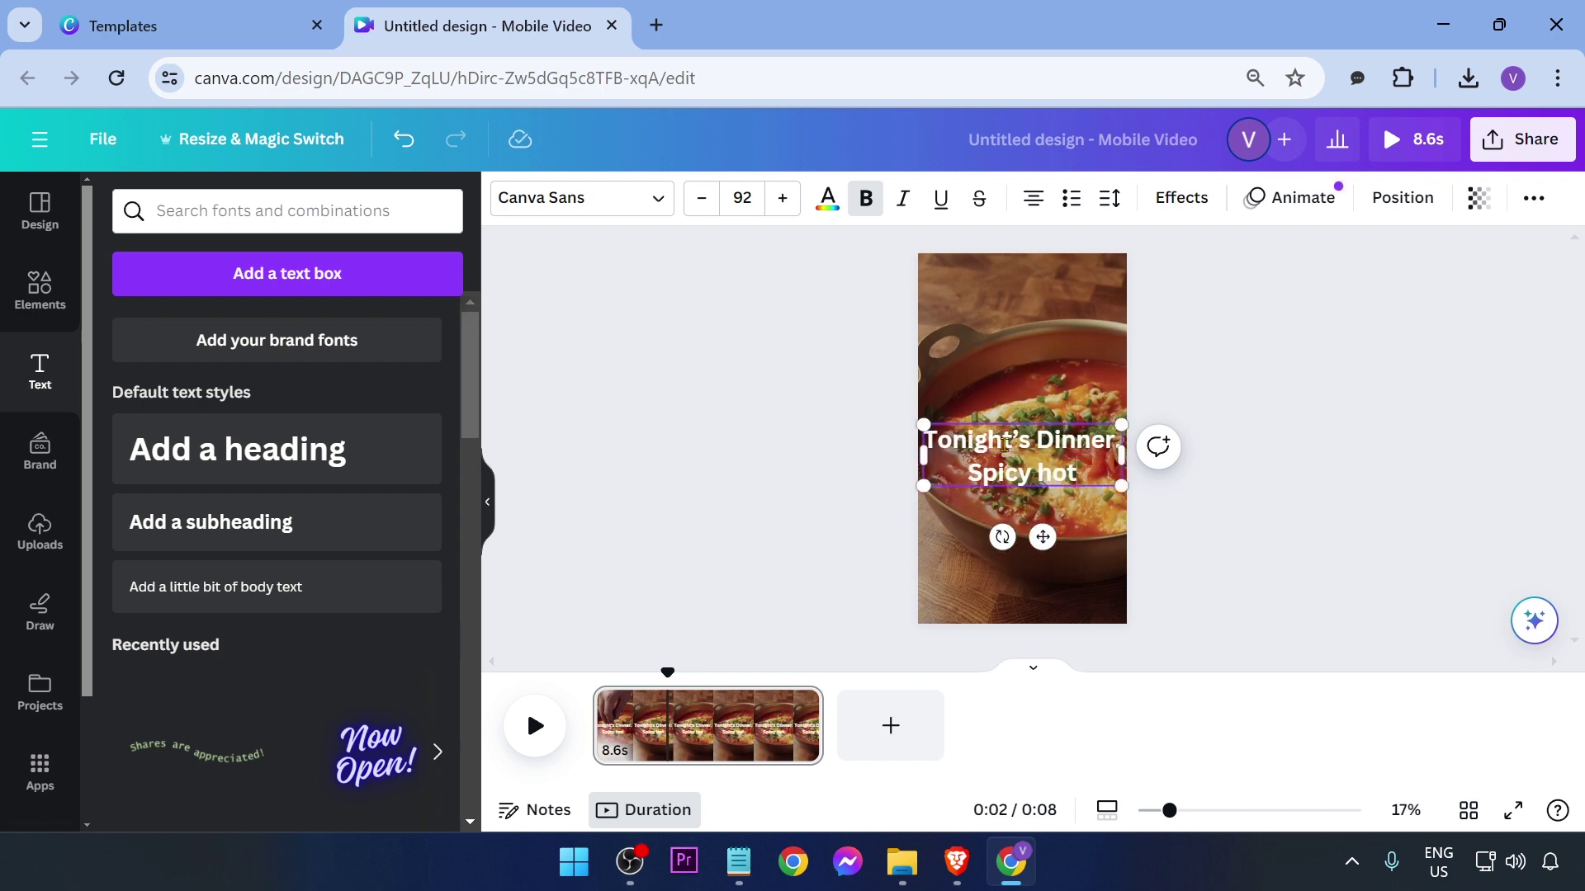
text(noodles for a cold evening.)
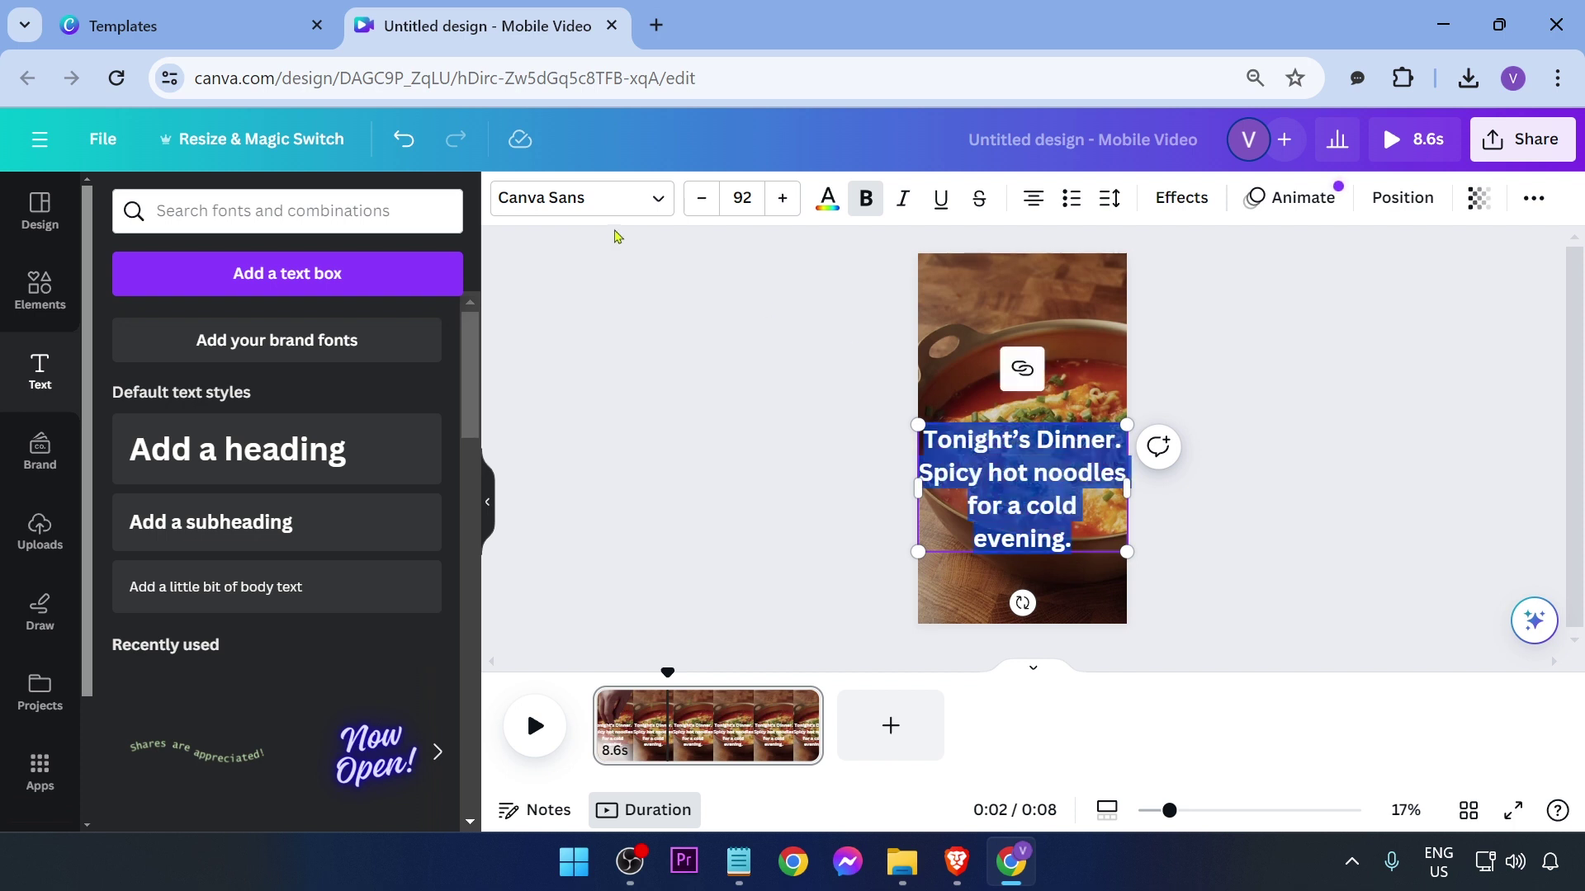
Set the caption font to Canva Student Font after trying Comic Sans.
click(590, 208)
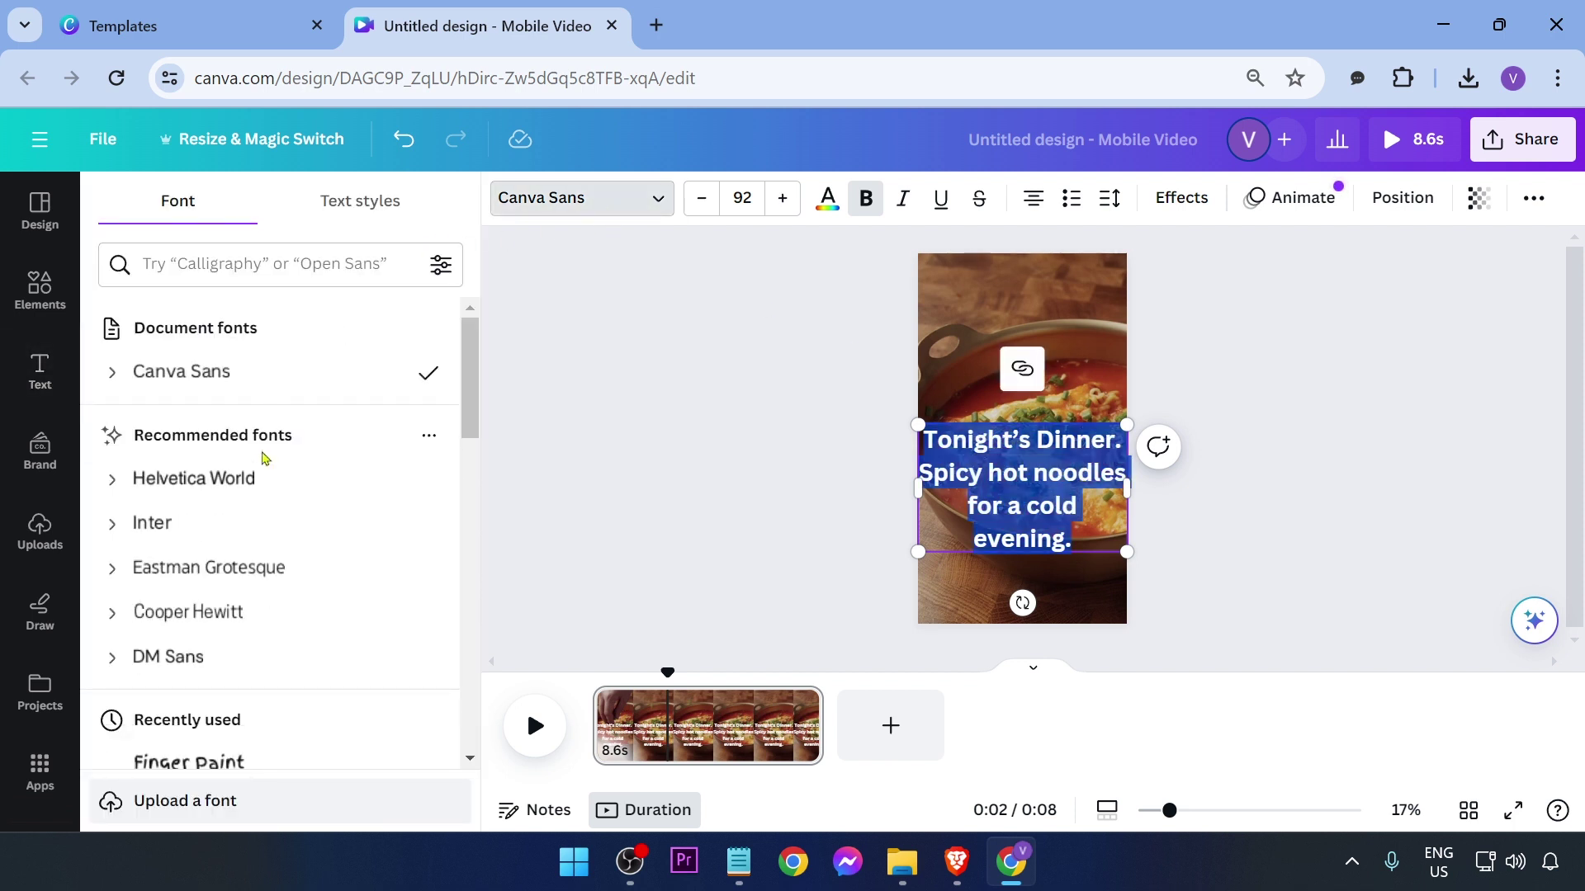
scroll(247, 537, down, 3)
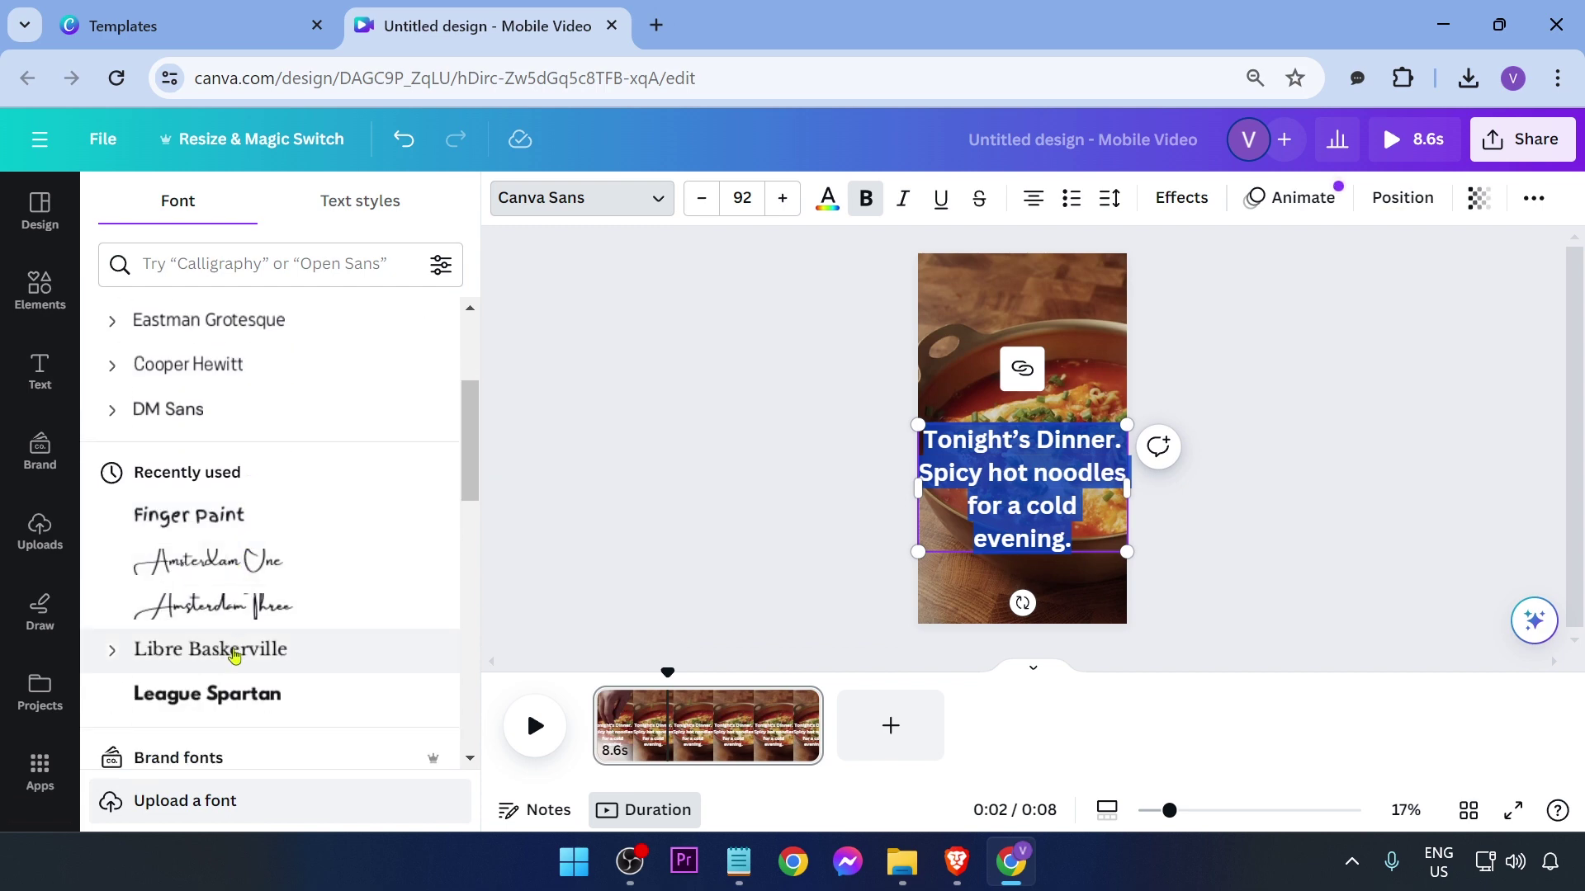
scroll(234, 657, down, 6)
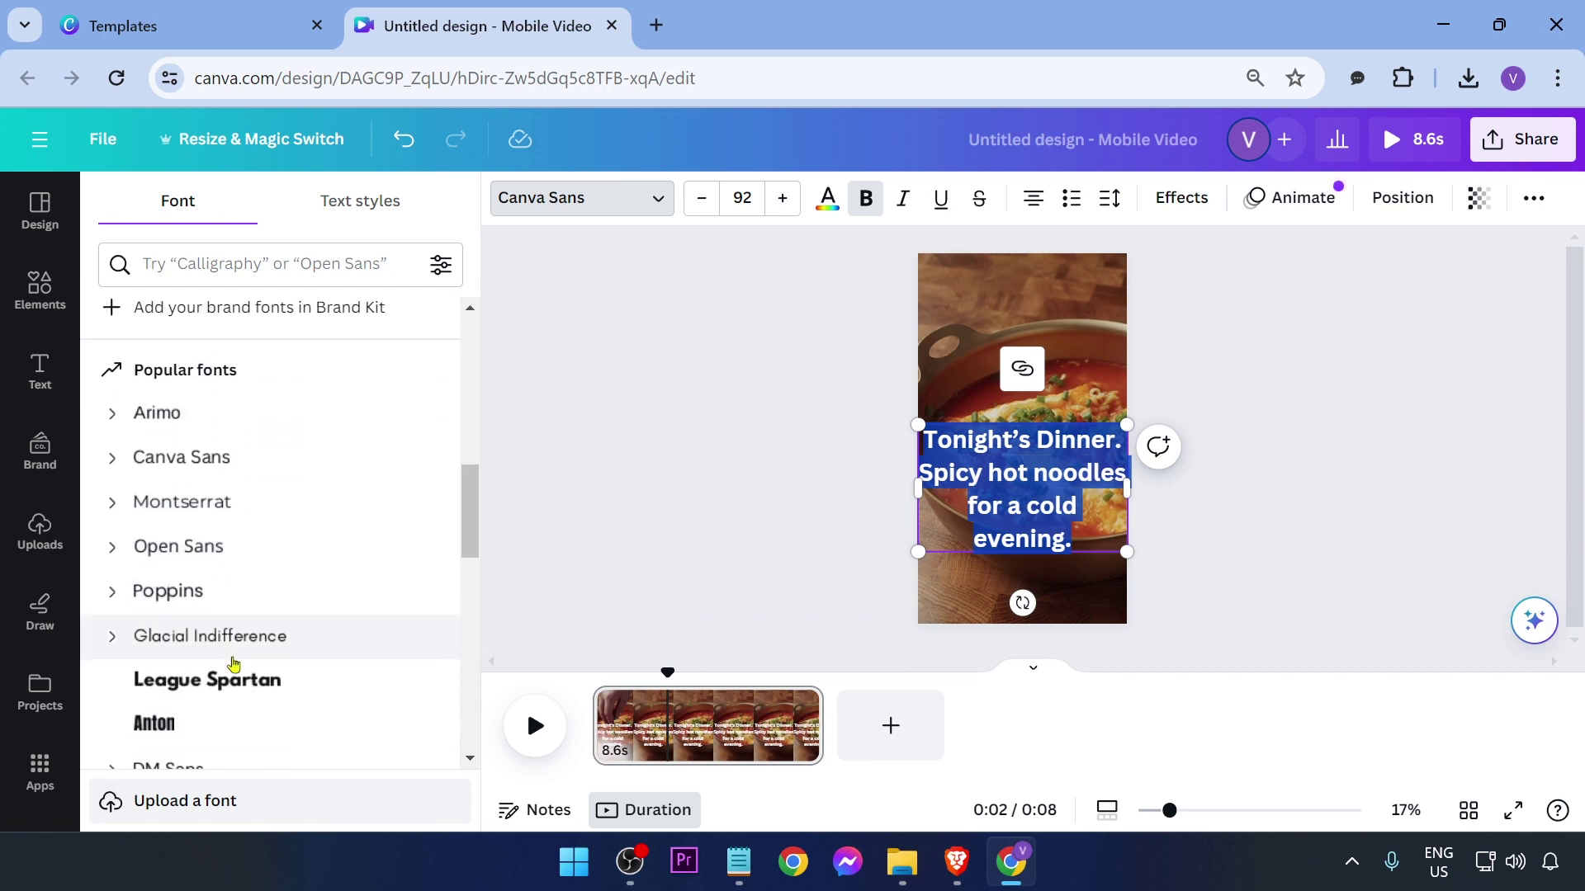
scroll(234, 664, down, 5)
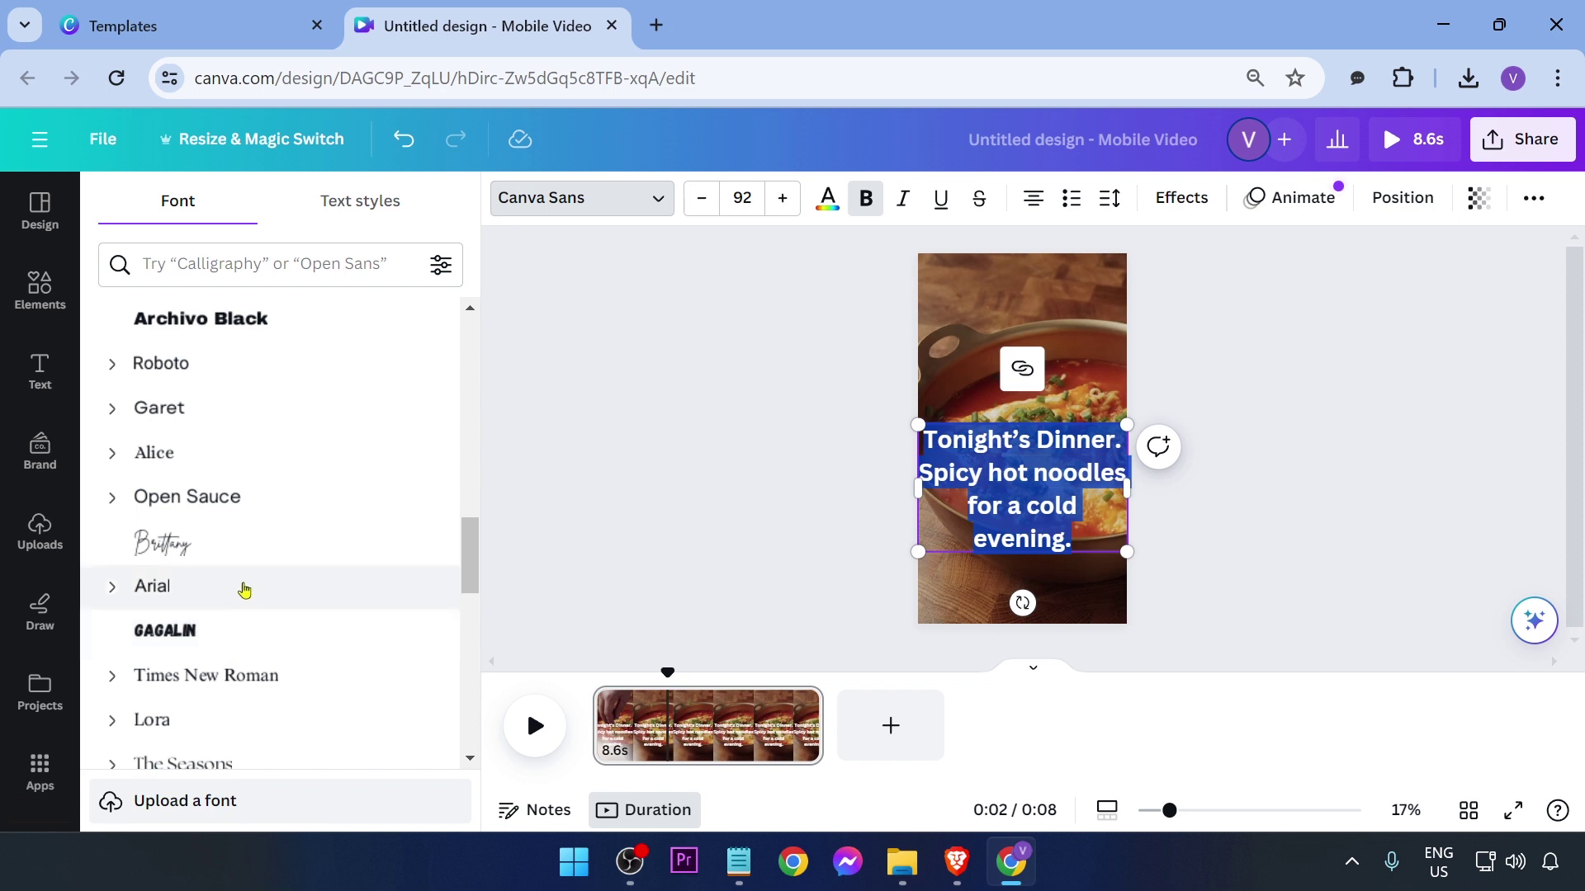
scroll(240, 590, down, 3)
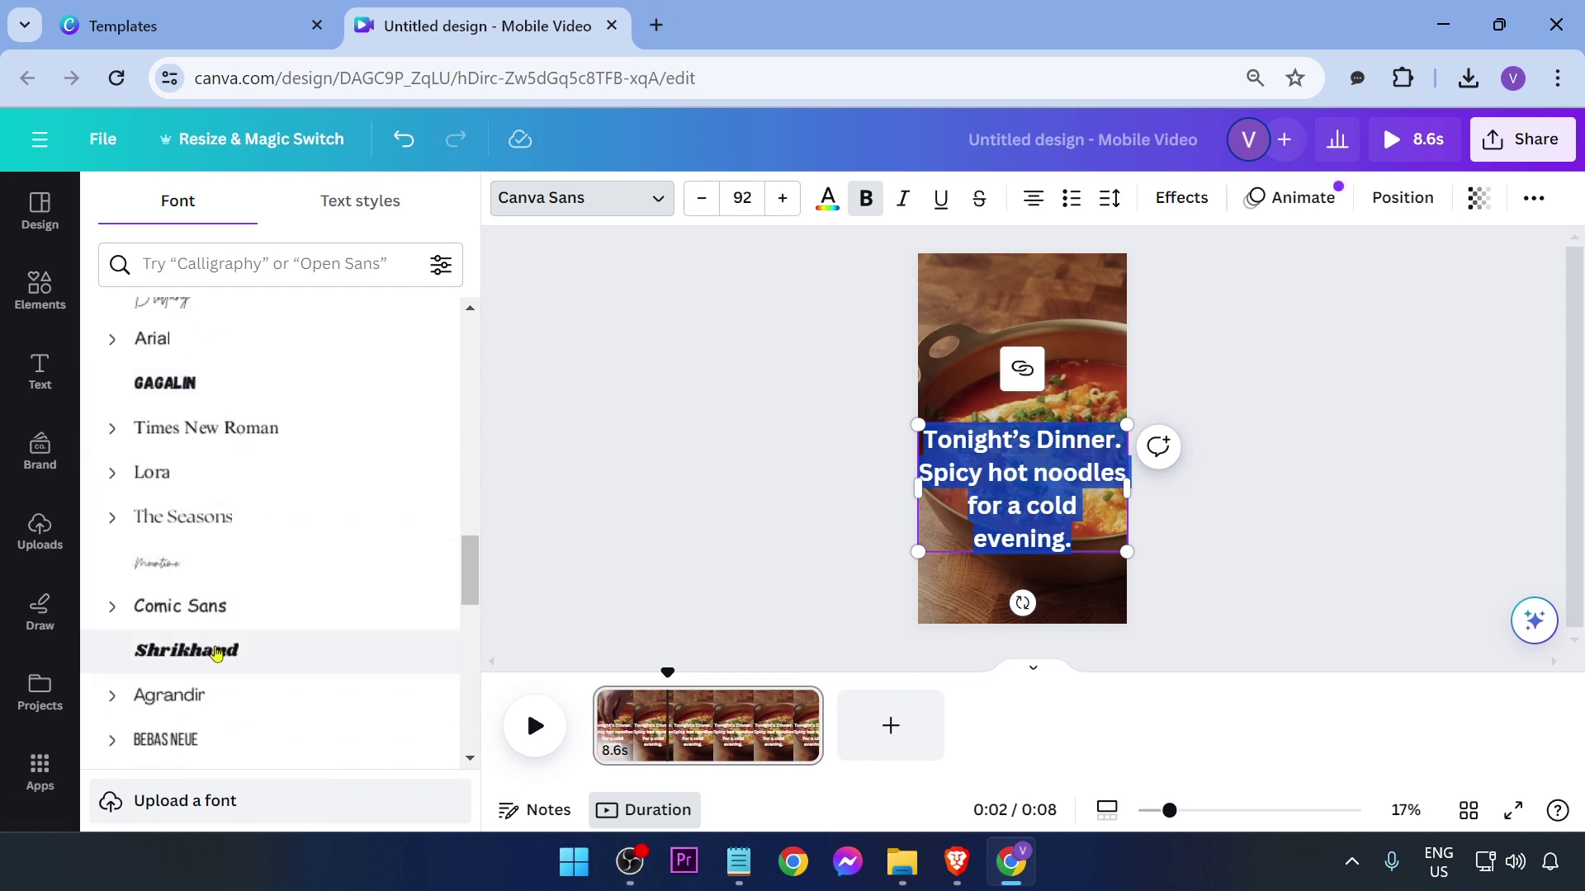
scroll(219, 651, down, 2)
click(245, 482)
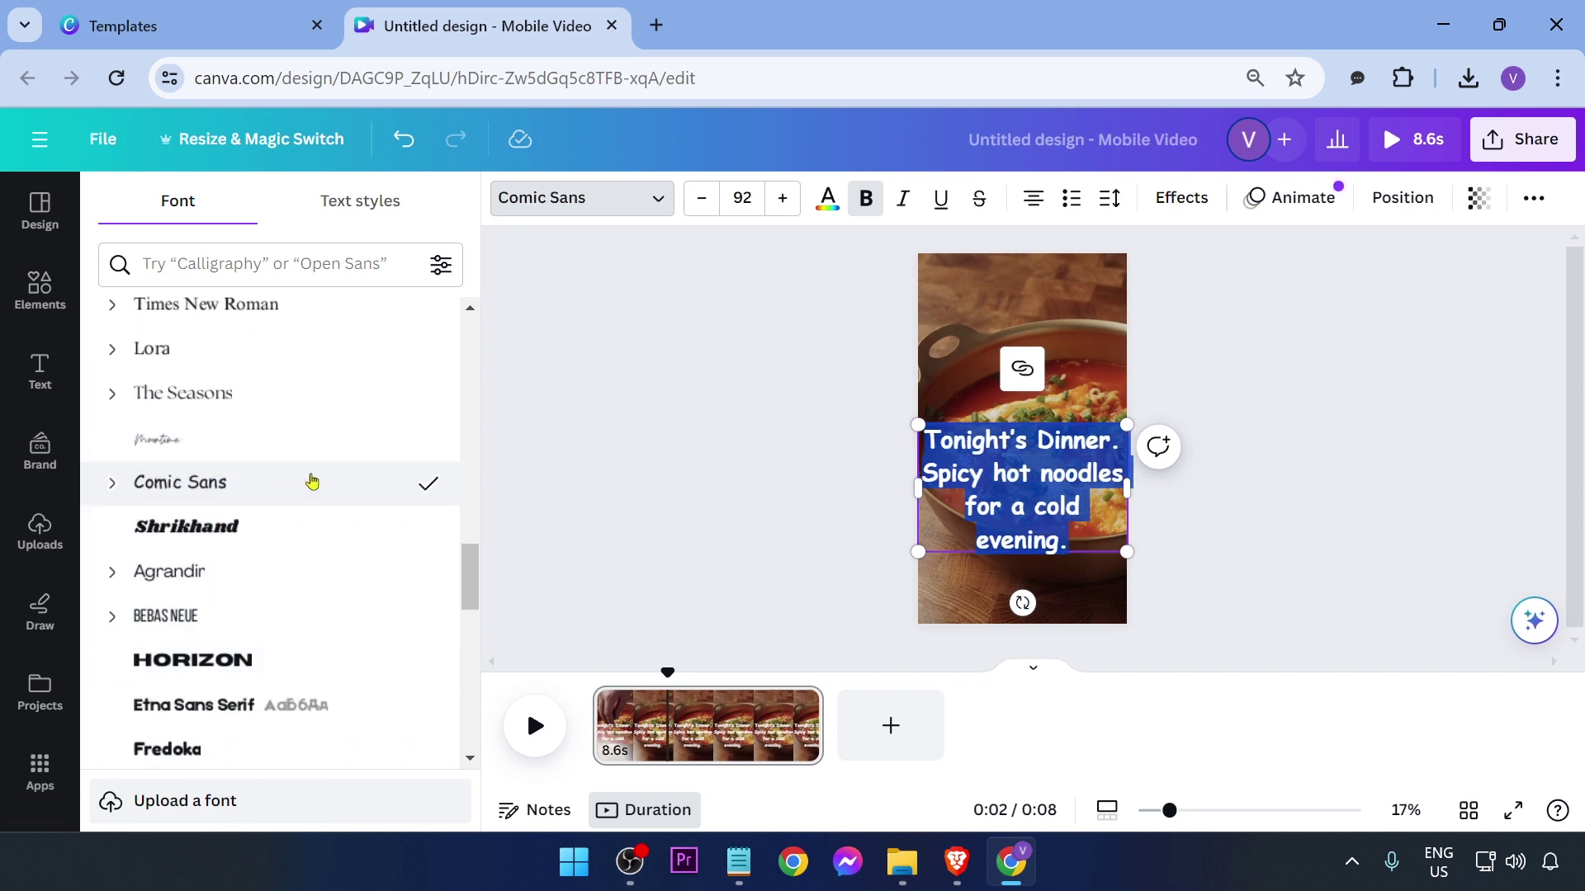
scroll(248, 724, down, 8)
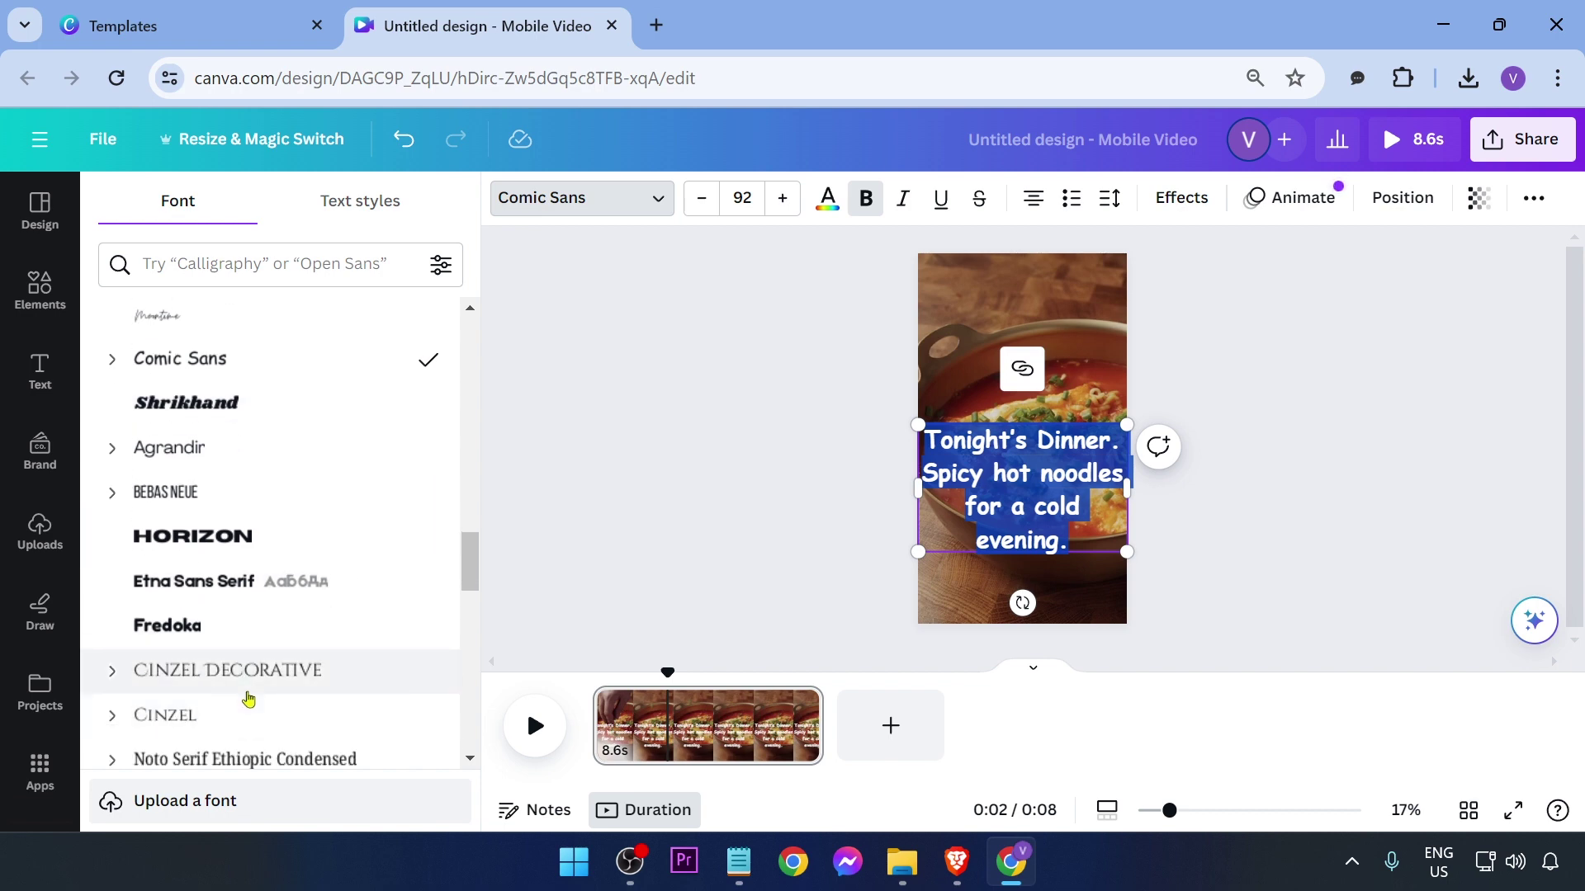
scroll(273, 602, down, 6)
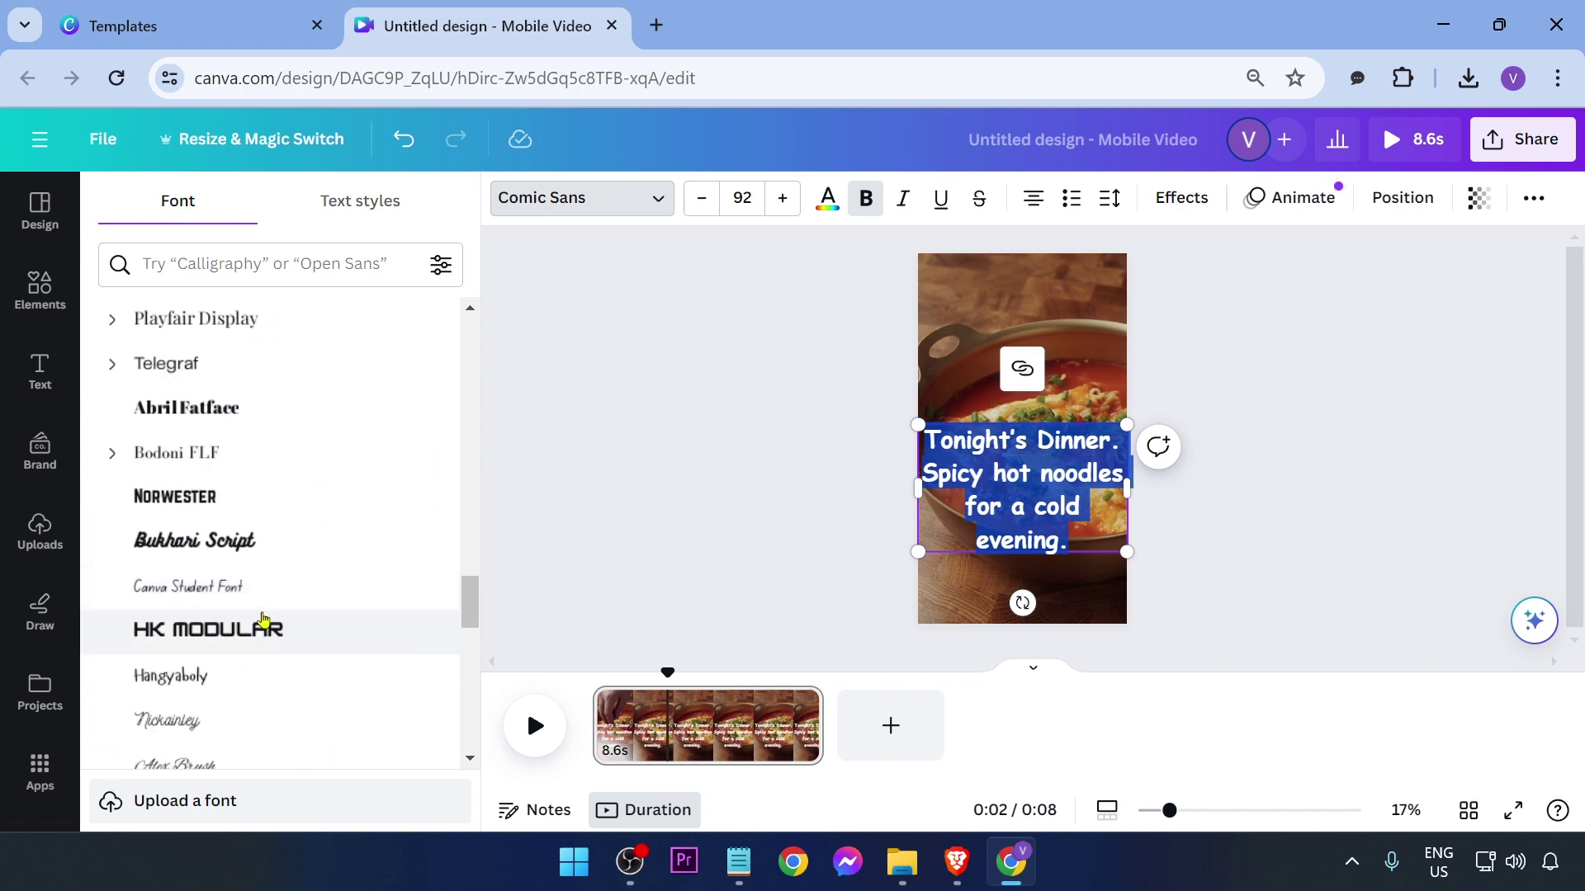
click(284, 462)
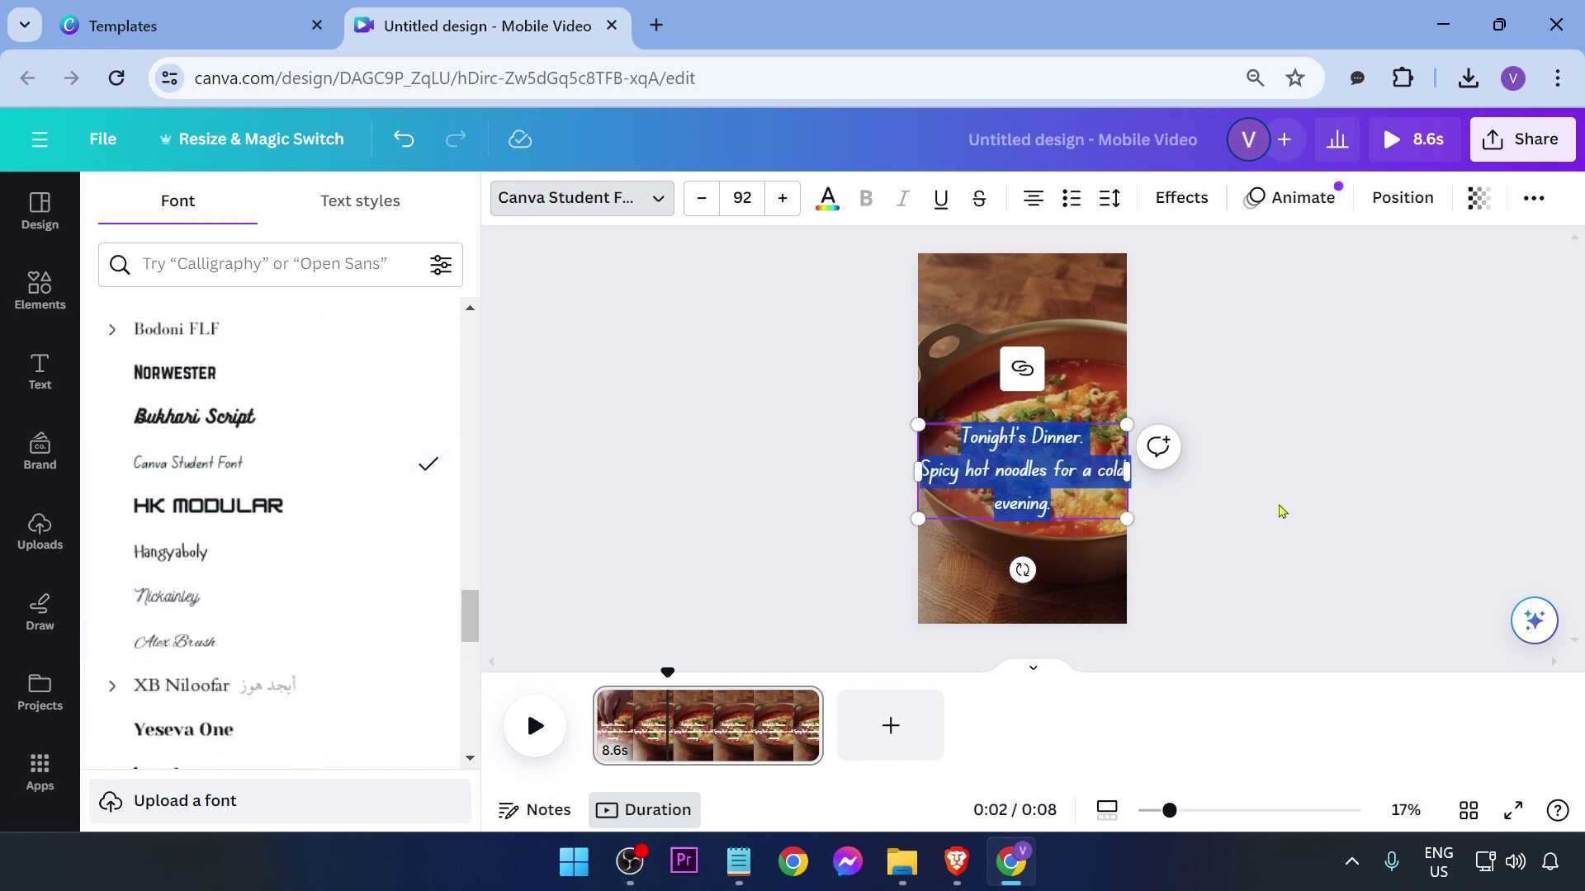
click(1280, 505)
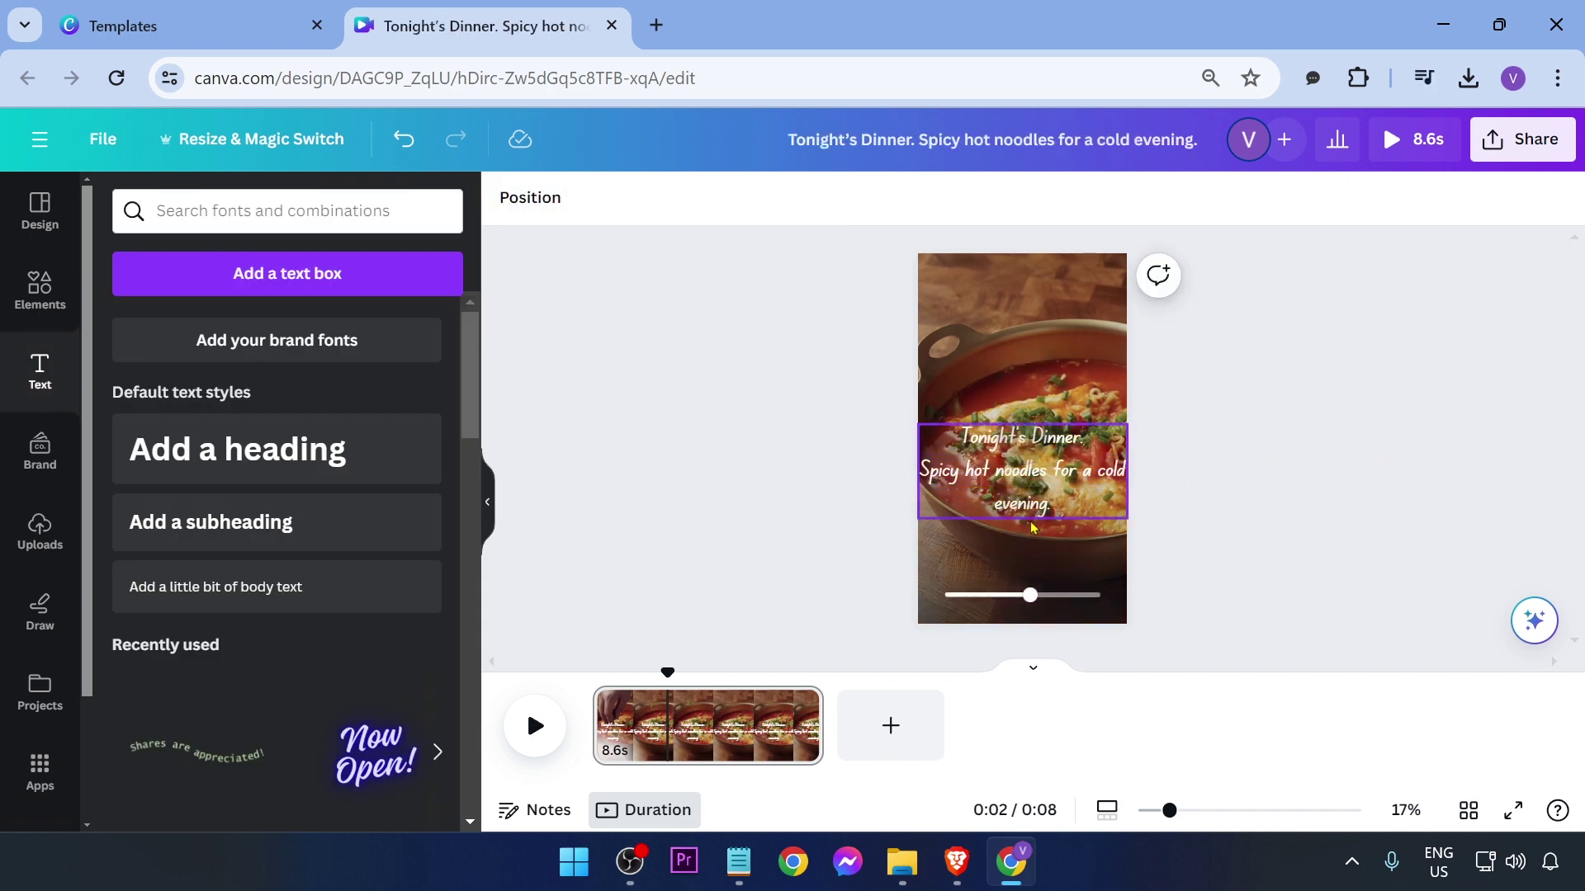
Move the caption near the top of the noodle video.
click(1061, 480)
drag(1061, 481, 1108, 321)
click(1379, 377)
Tighten the caption's line spacing to about 0.99.
click(1023, 289)
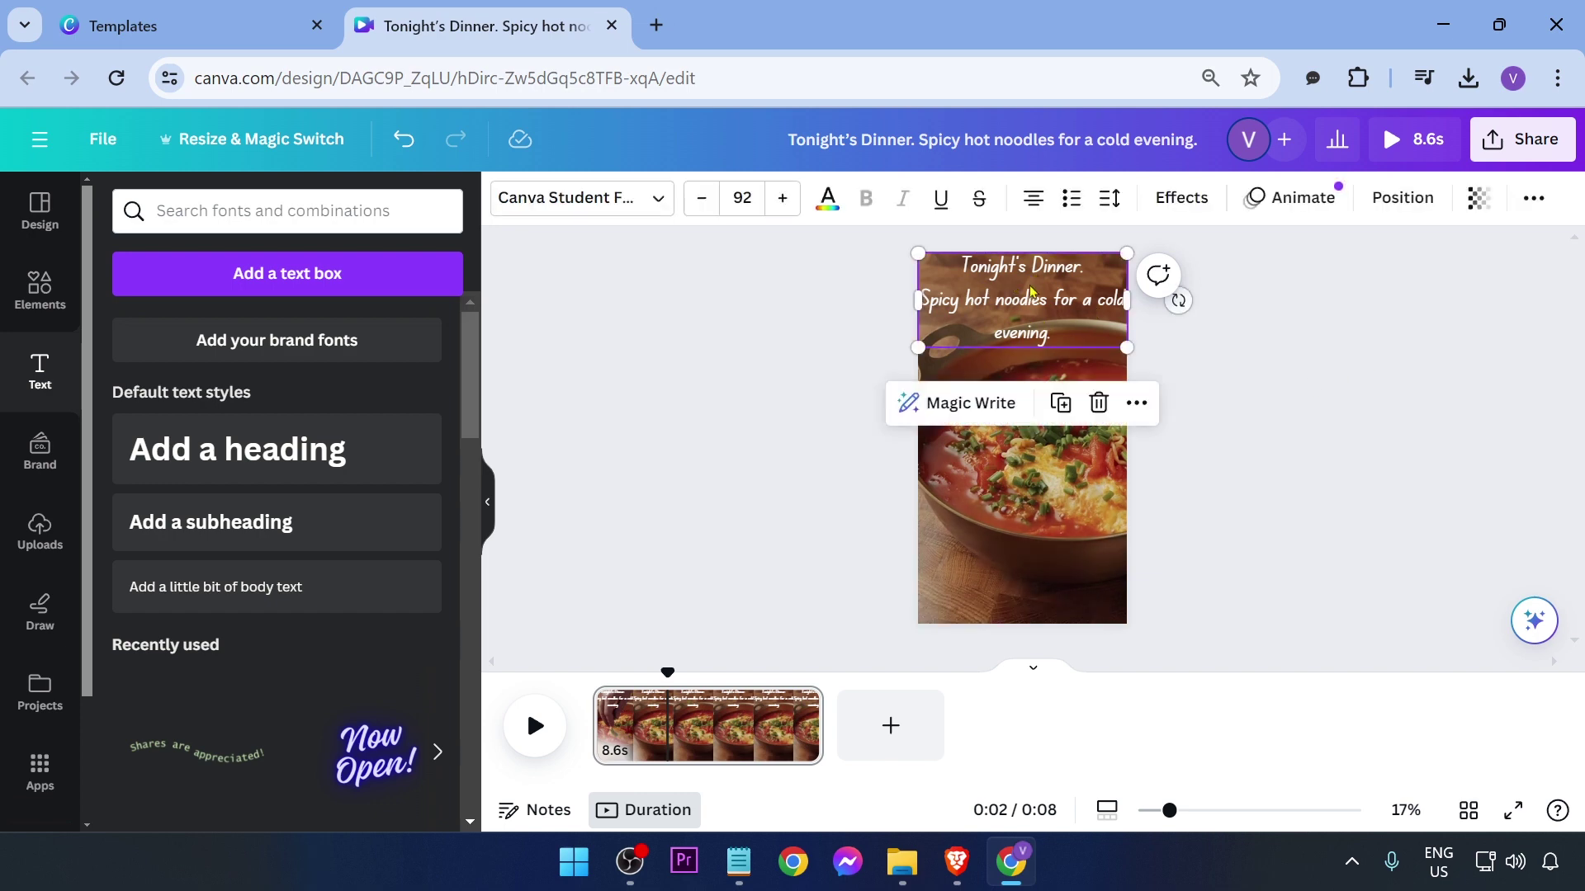
click(1110, 199)
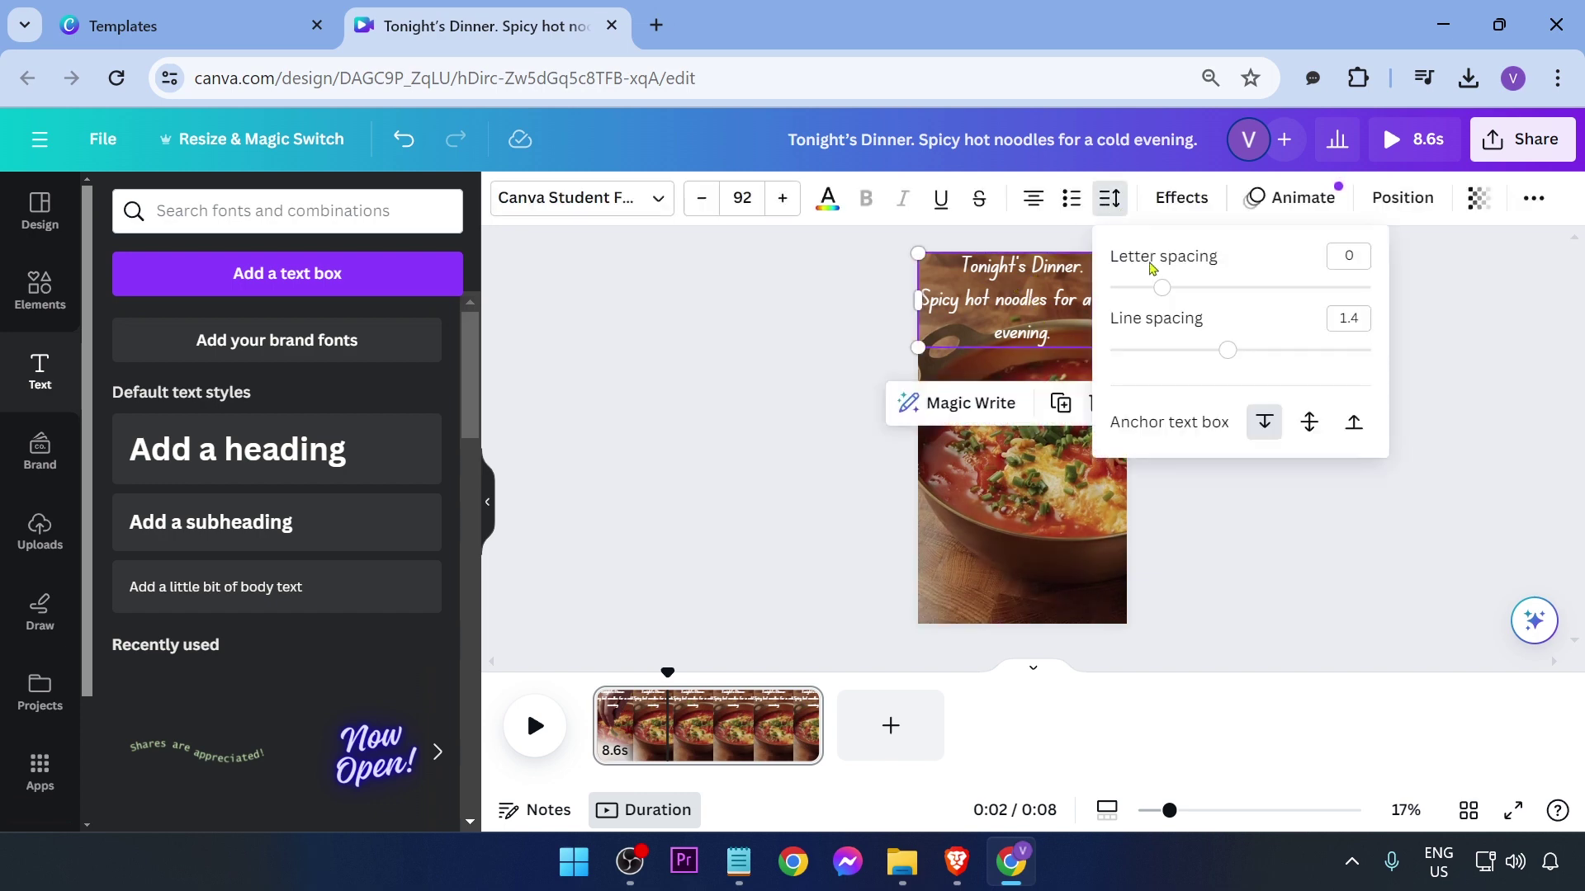
drag(1228, 350, 1172, 350)
click(1219, 378)
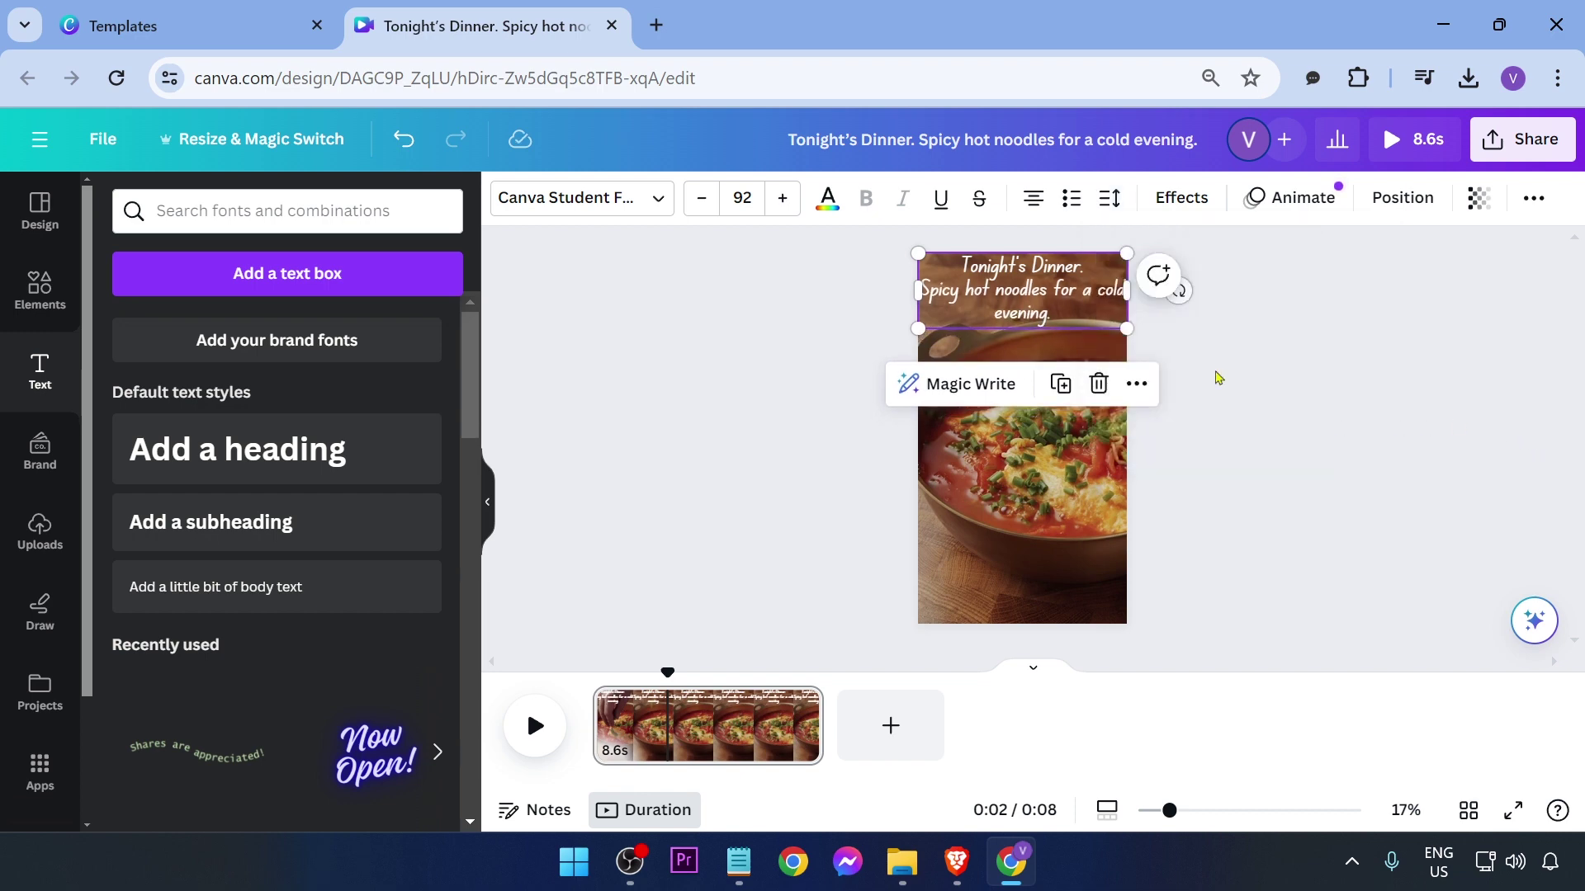
click(738, 413)
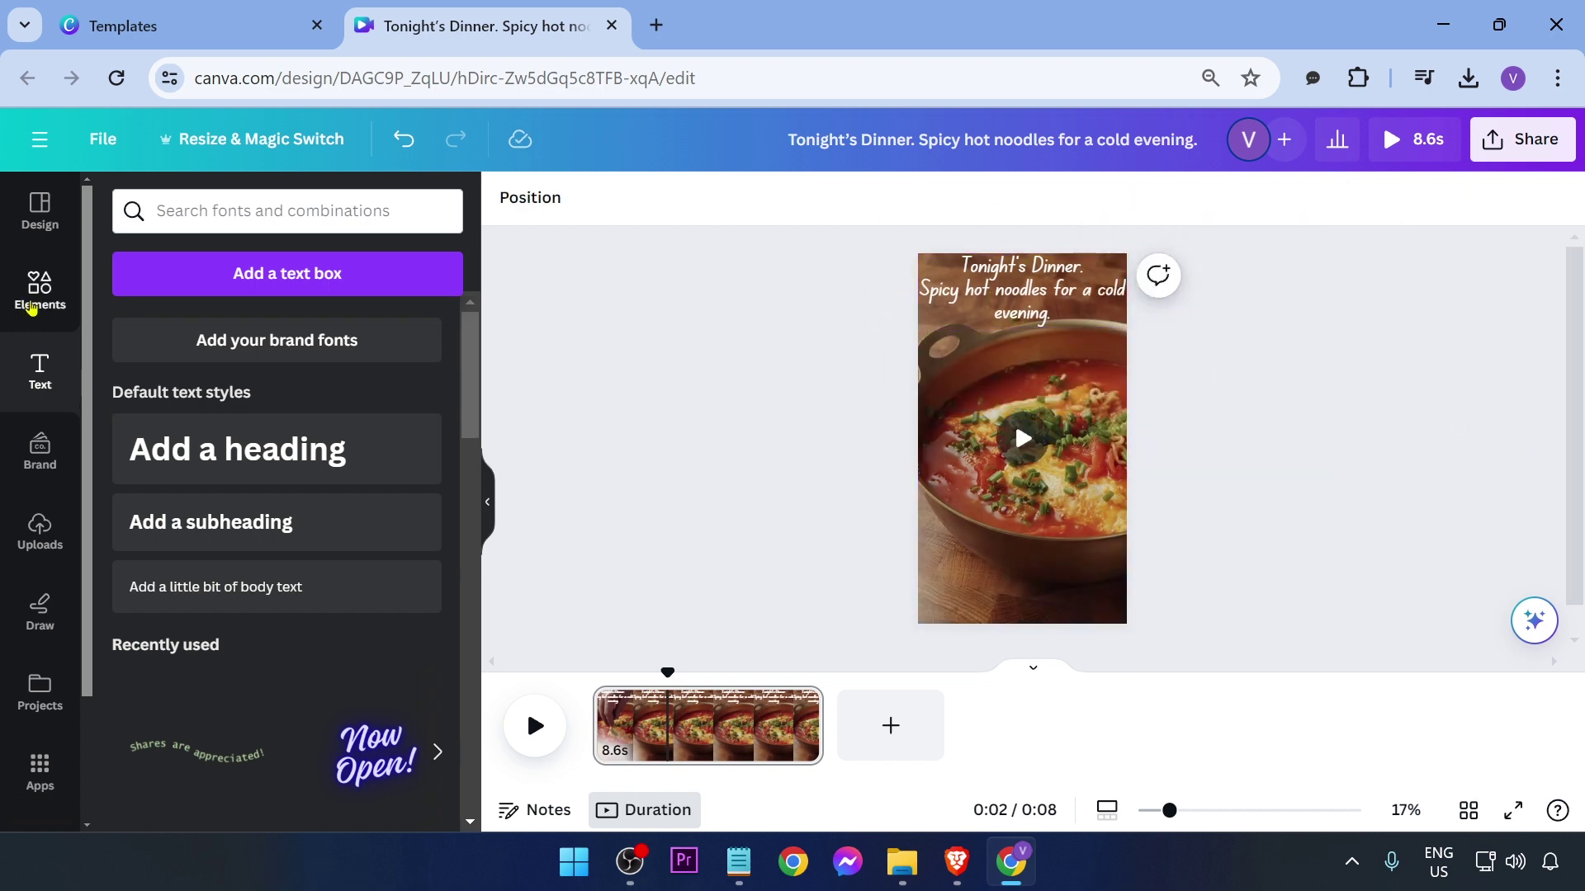
Replace the food search with Music and find 'Happy background music' audio tracks.
click(40, 288)
click(399, 213)
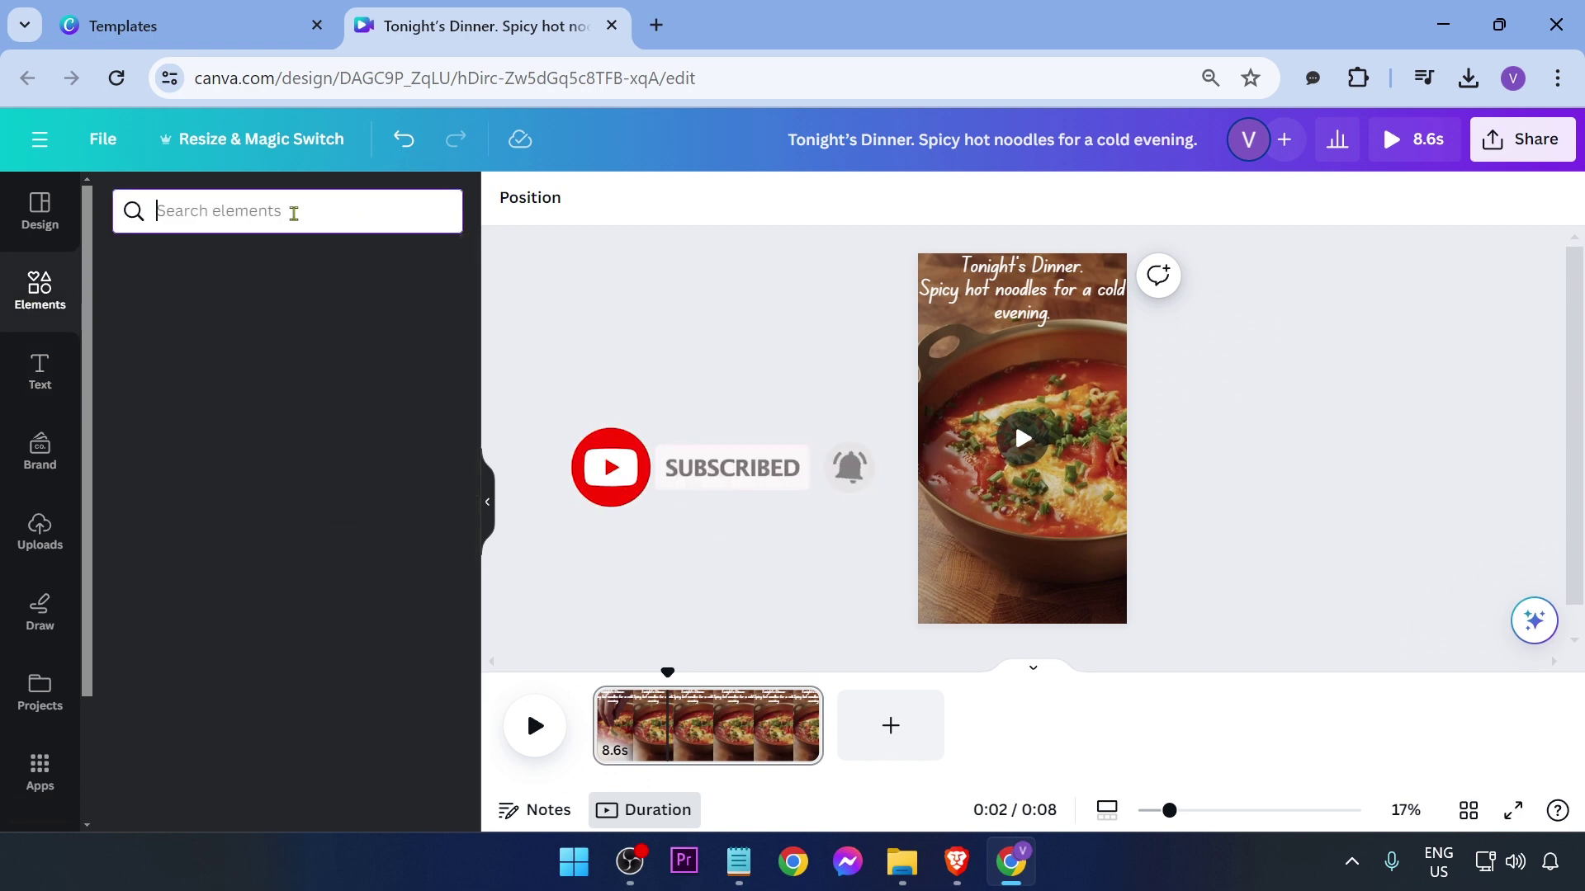
click(227, 285)
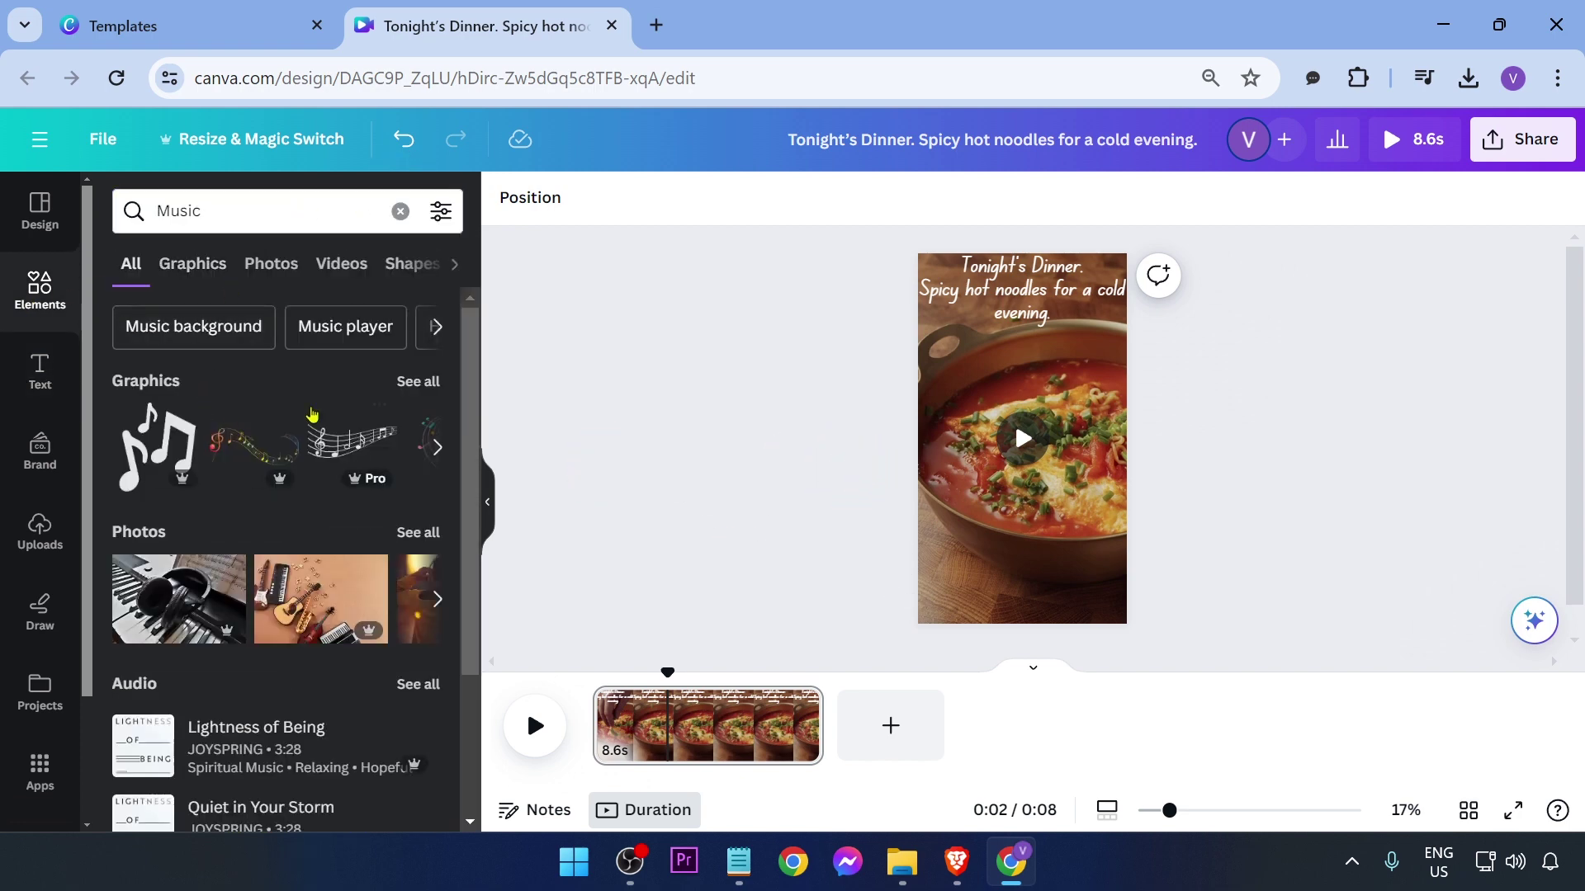
scroll(303, 588, down, 3)
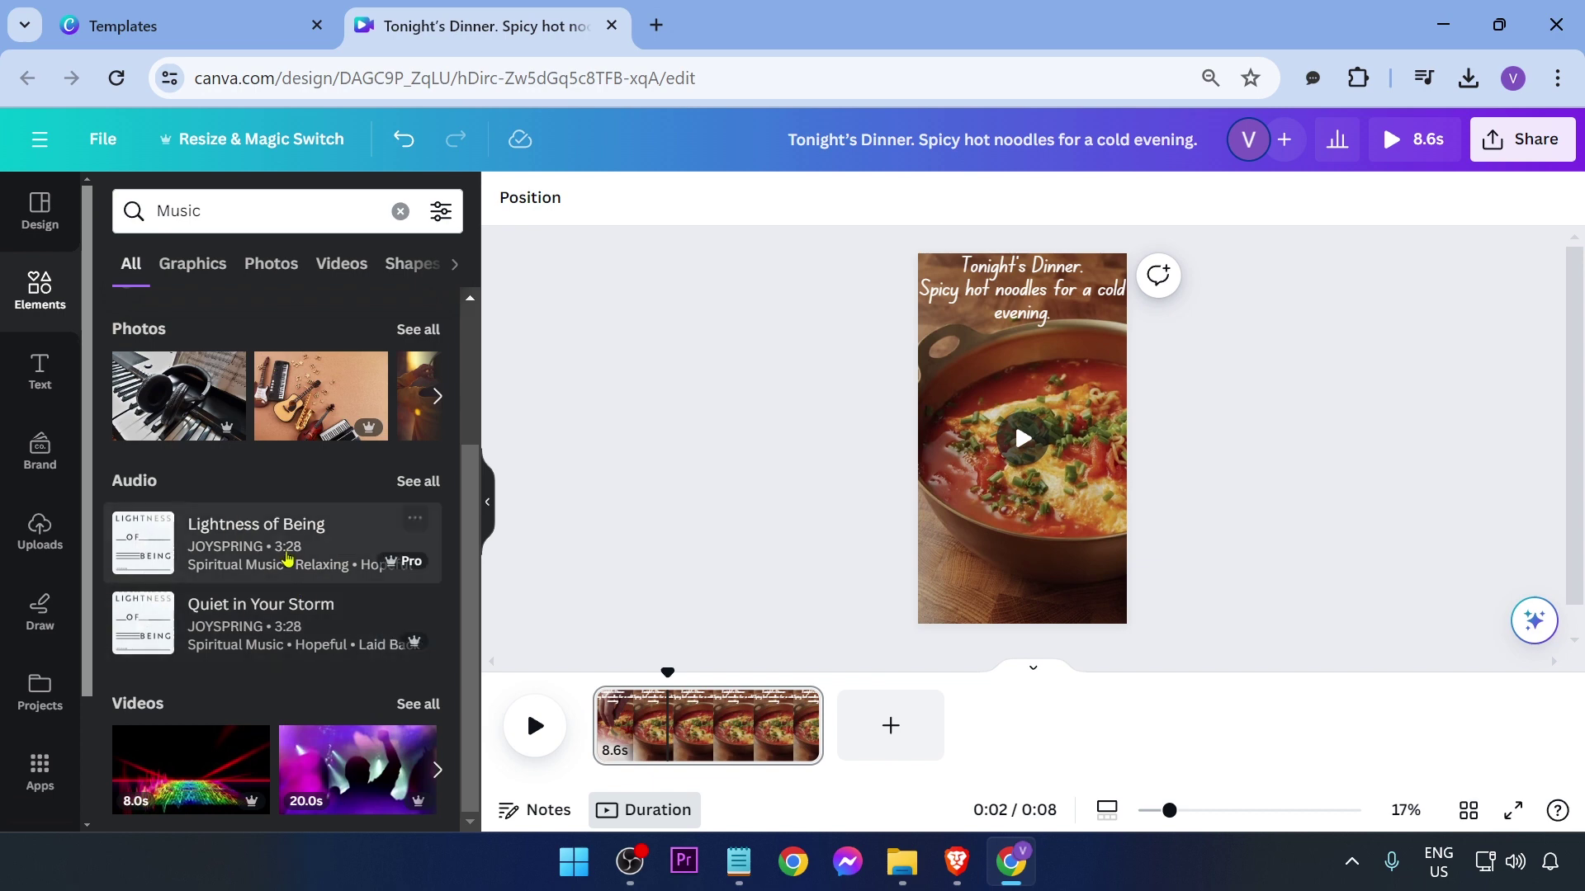
click(409, 482)
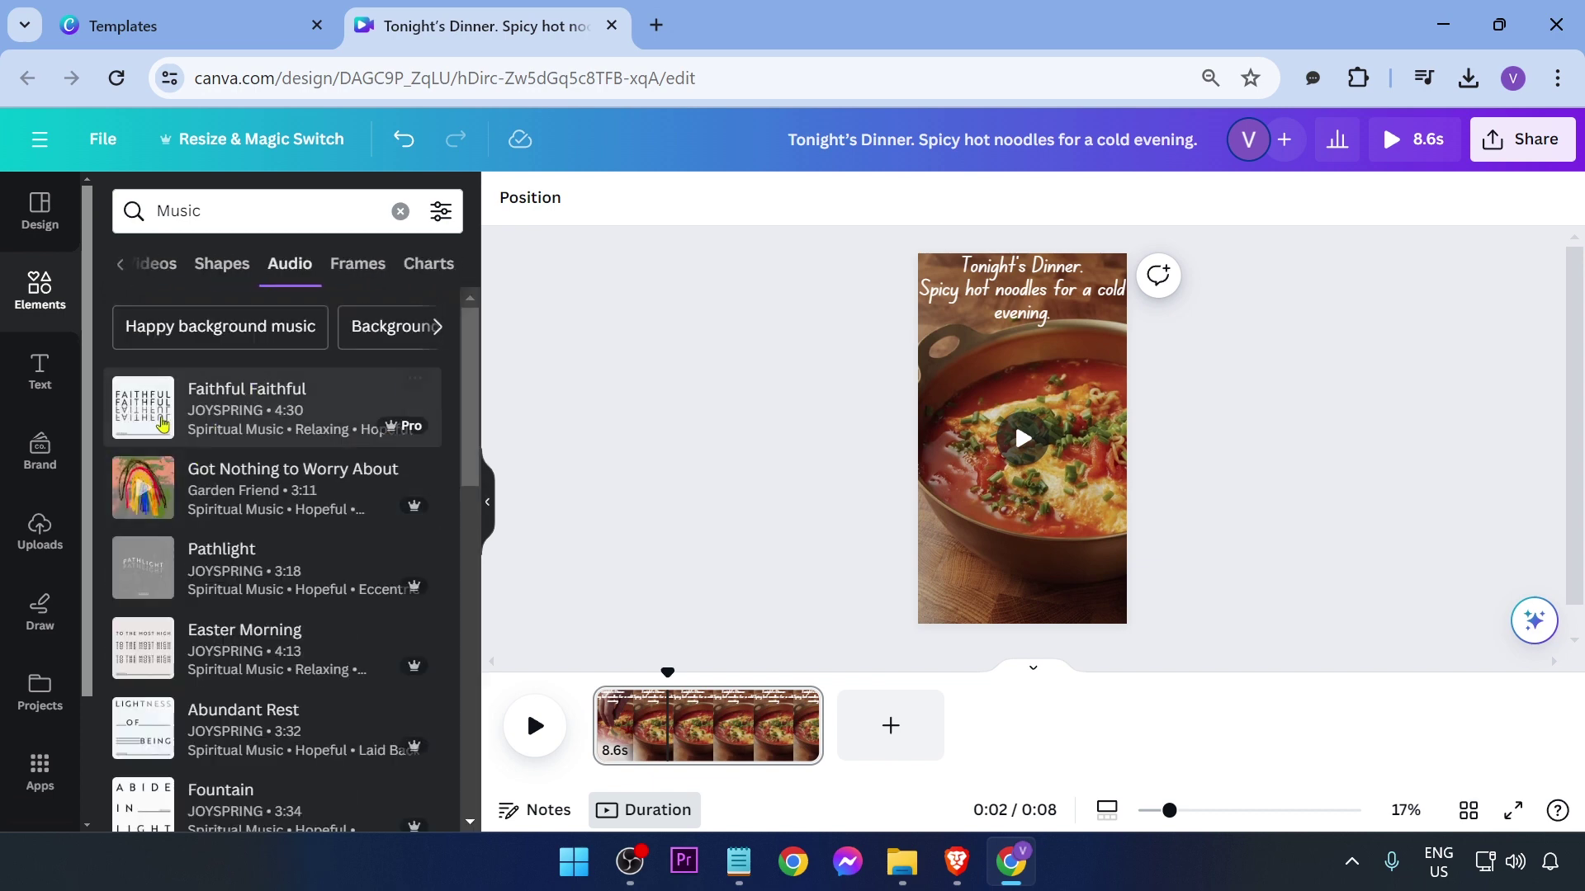
click(214, 331)
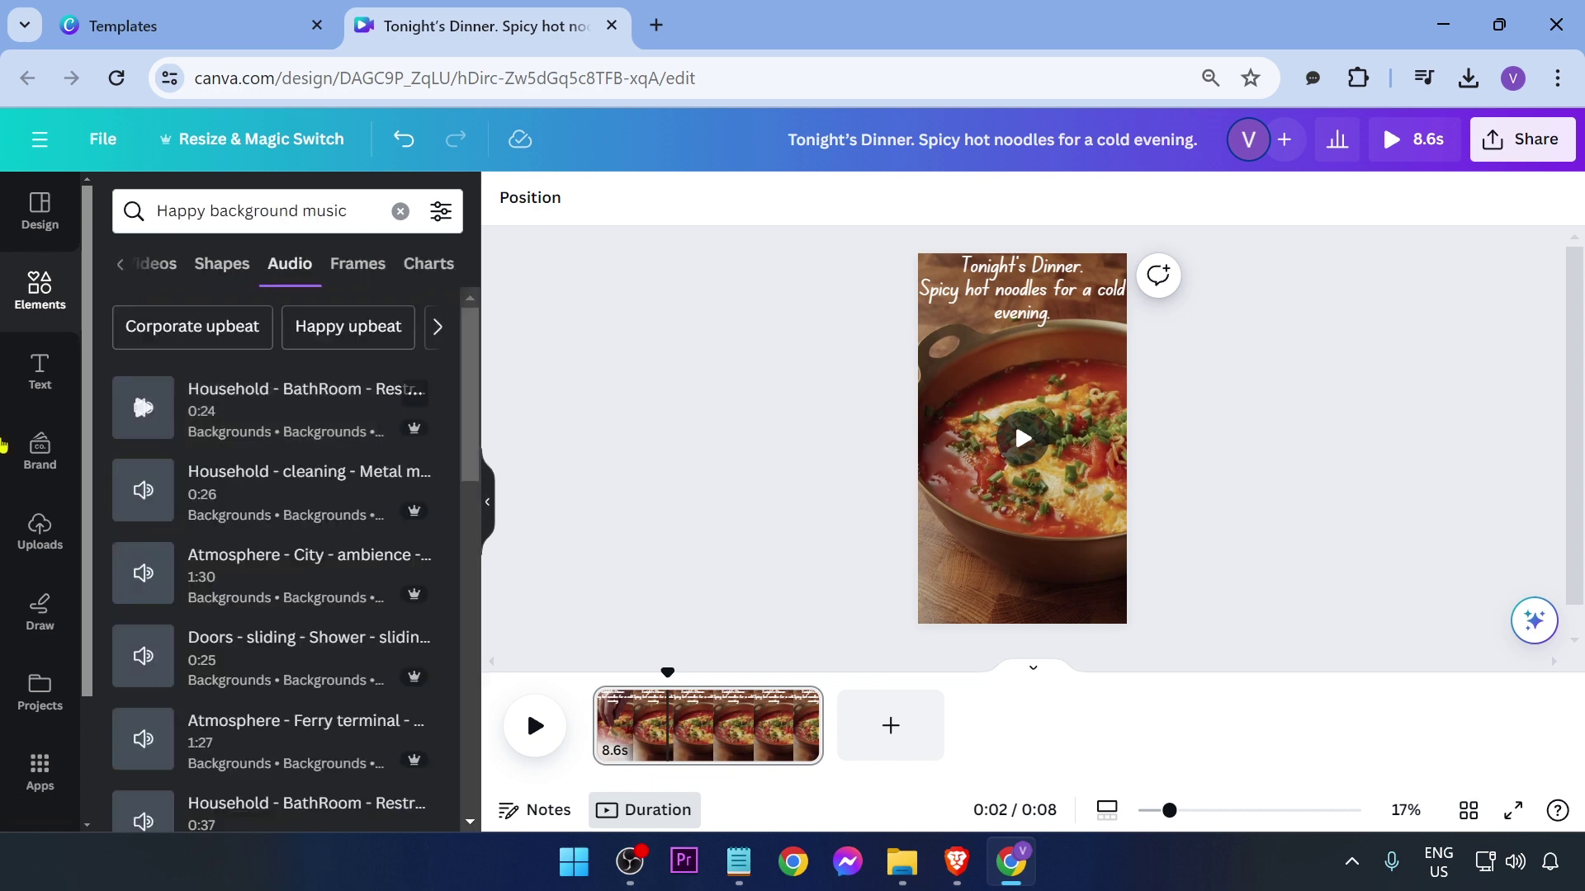
scroll(400, 503, down, 4)
scroll(381, 404, down, 3)
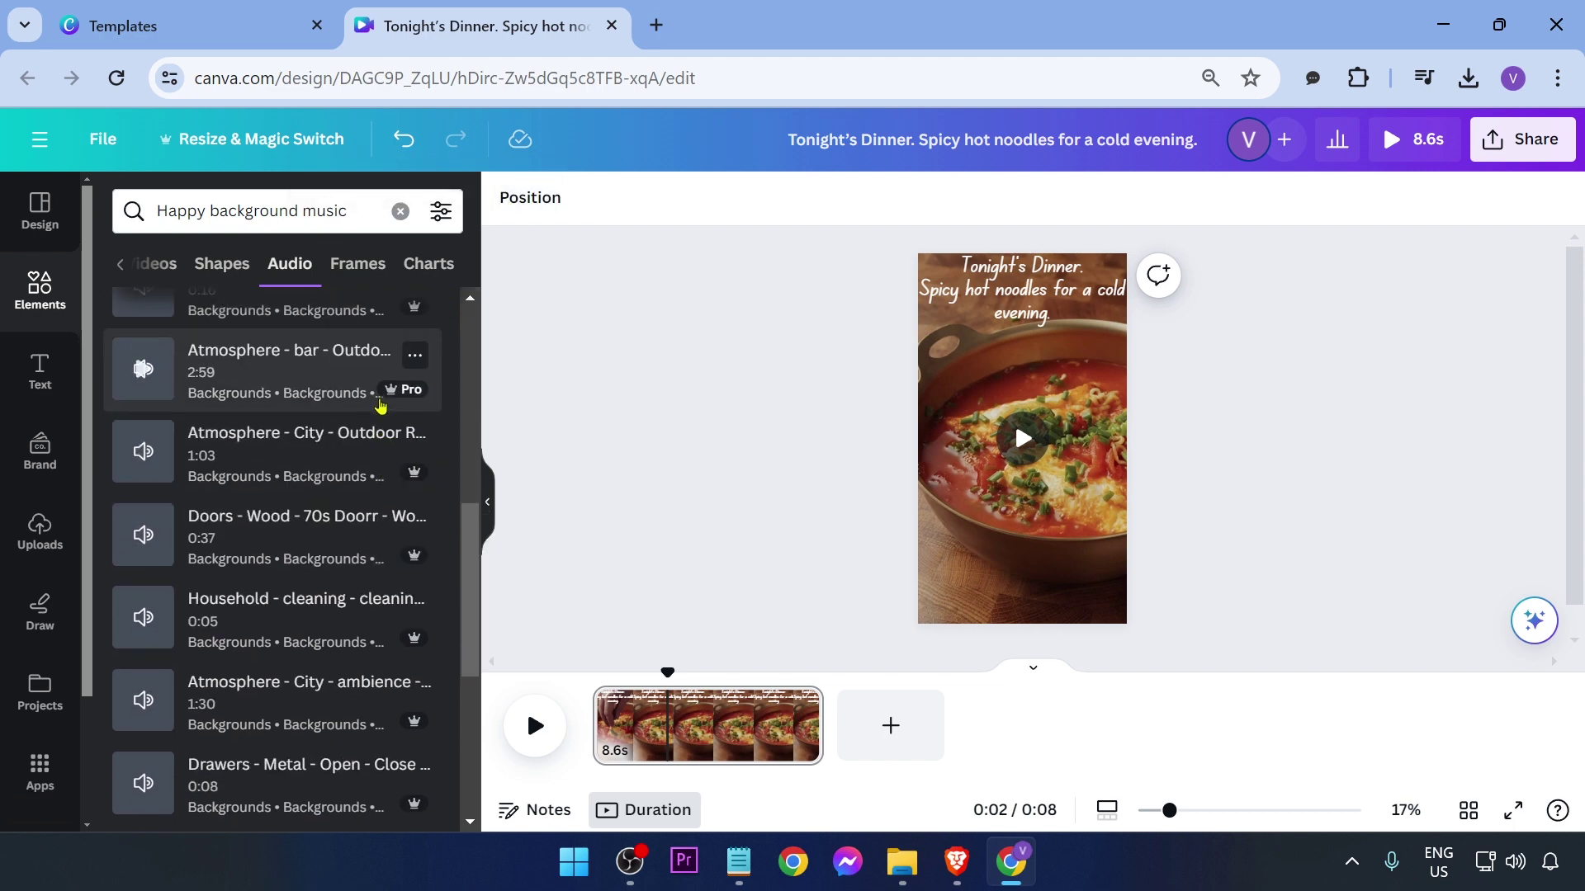
scroll(380, 405, down, 5)
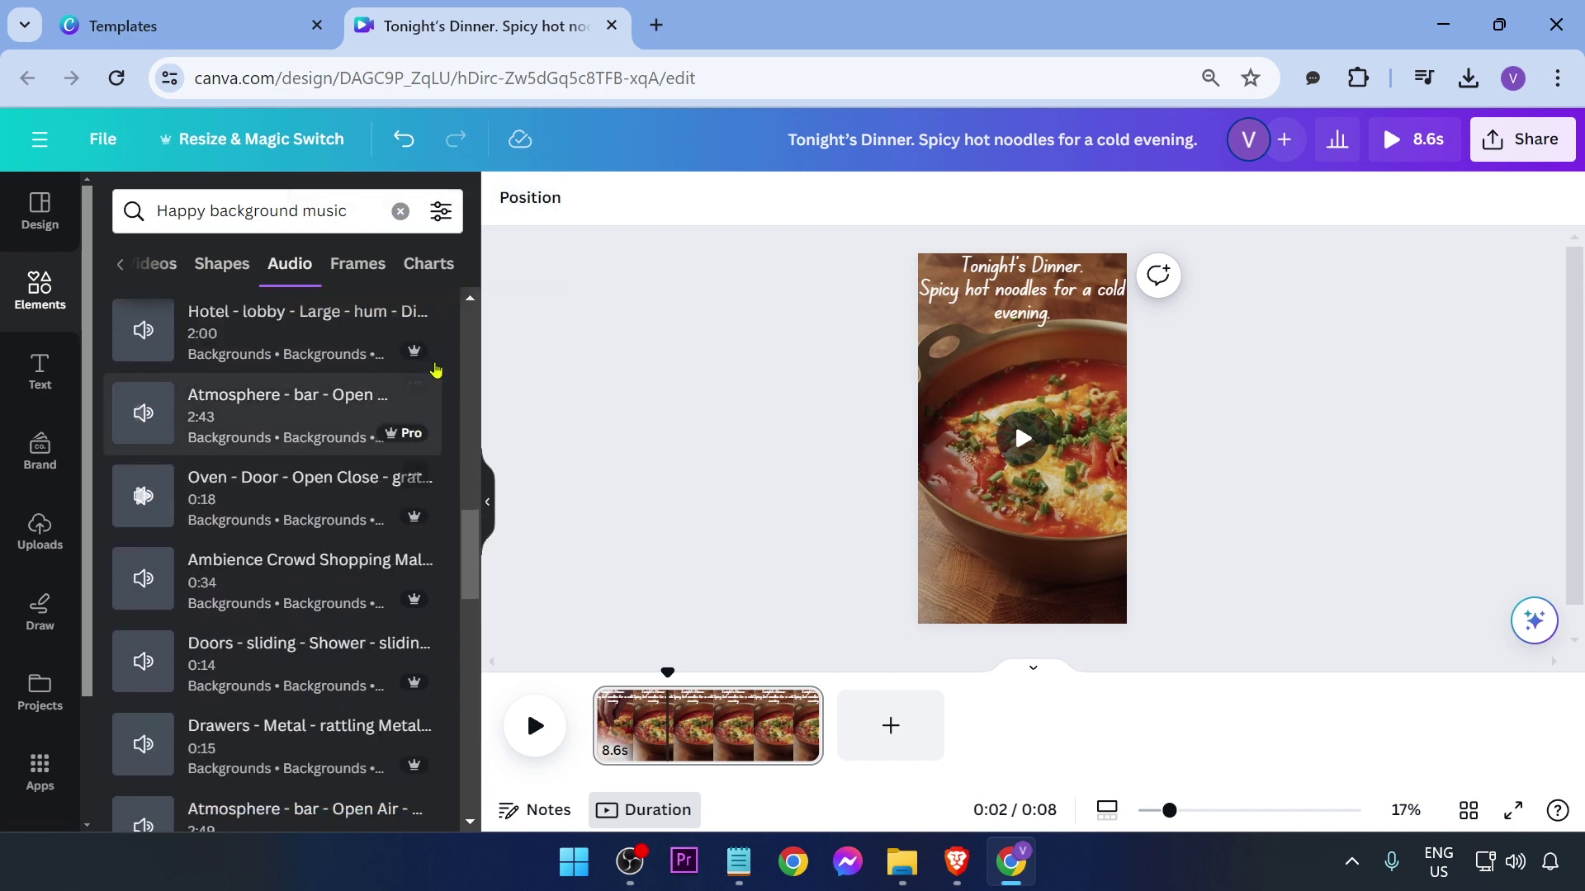
Filter the audio results by Price to Free tracks only.
click(441, 211)
scroll(300, 462, down, 5)
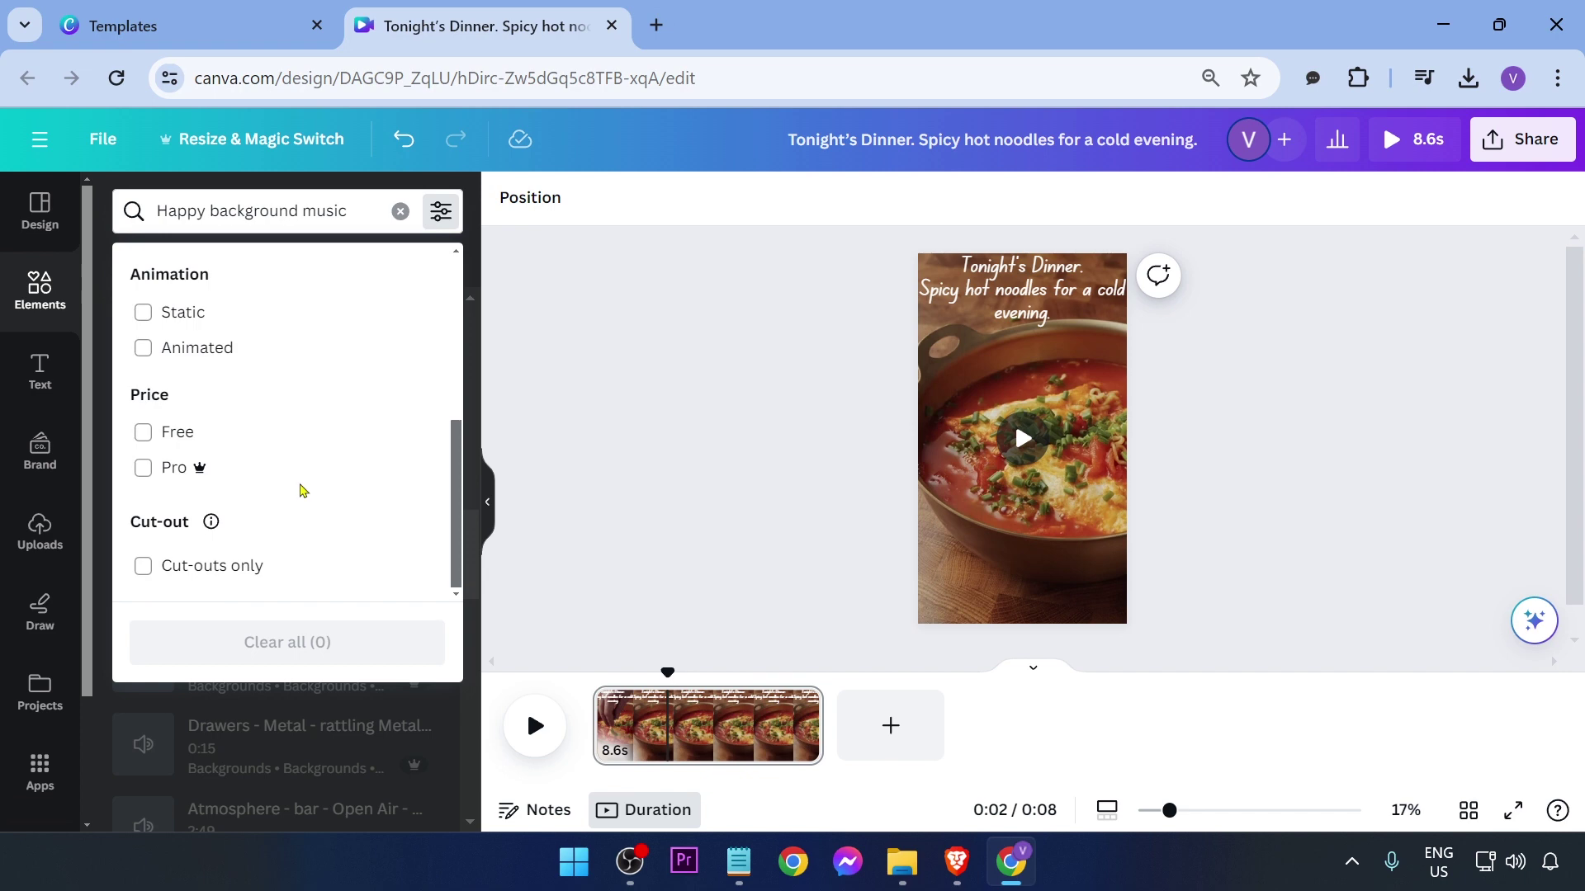
click(151, 443)
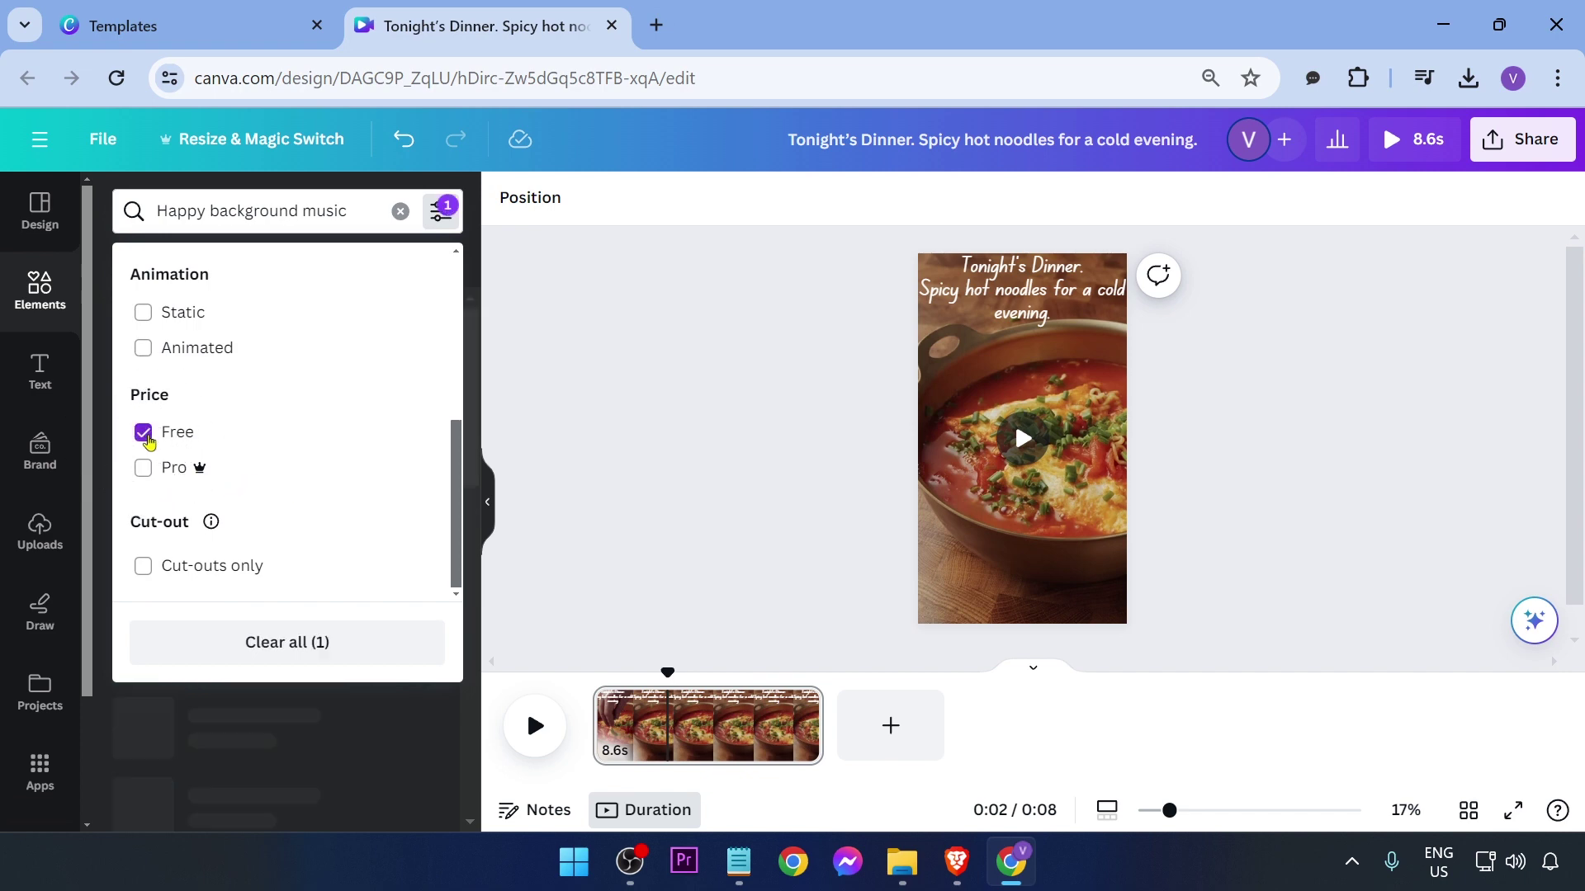
click(338, 691)
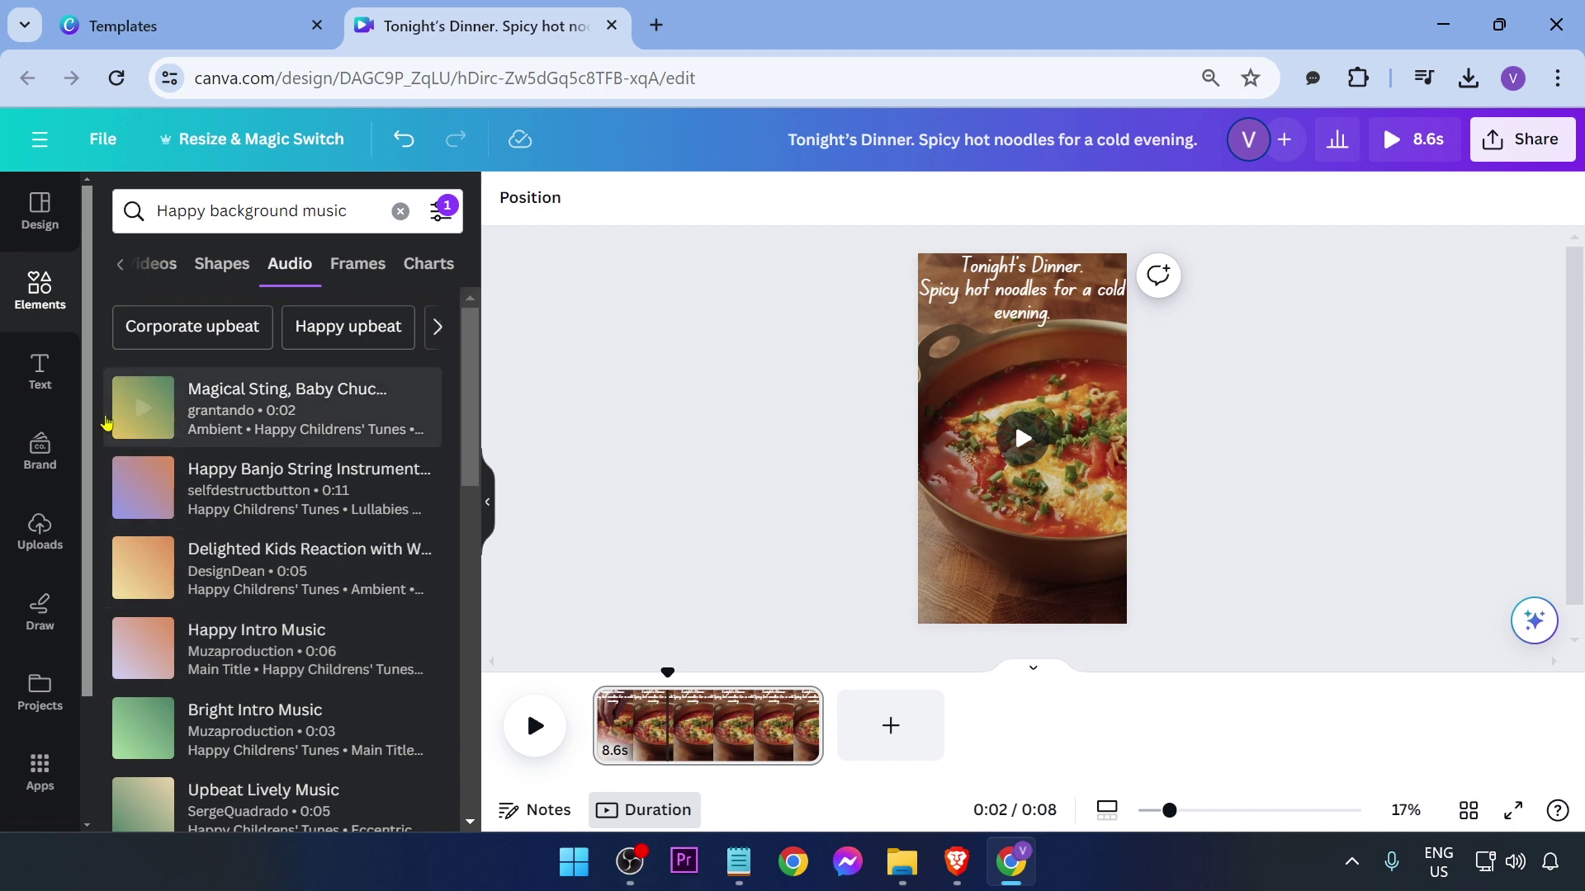
Add the Happy Banjo track beneath the video and play it back from the start.
click(153, 492)
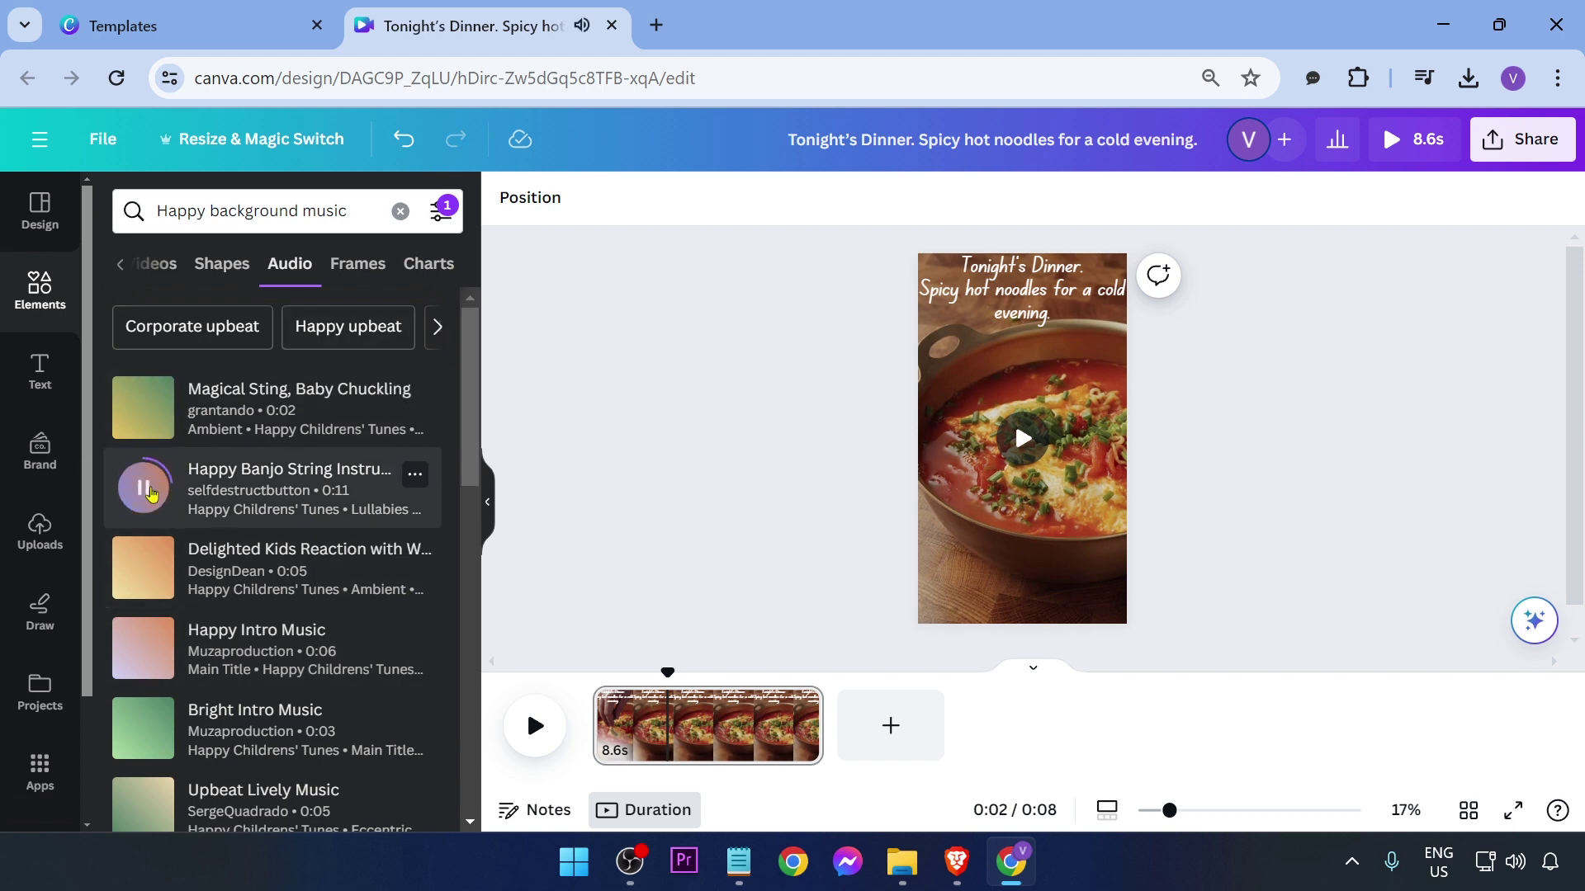
drag(151, 493, 677, 756)
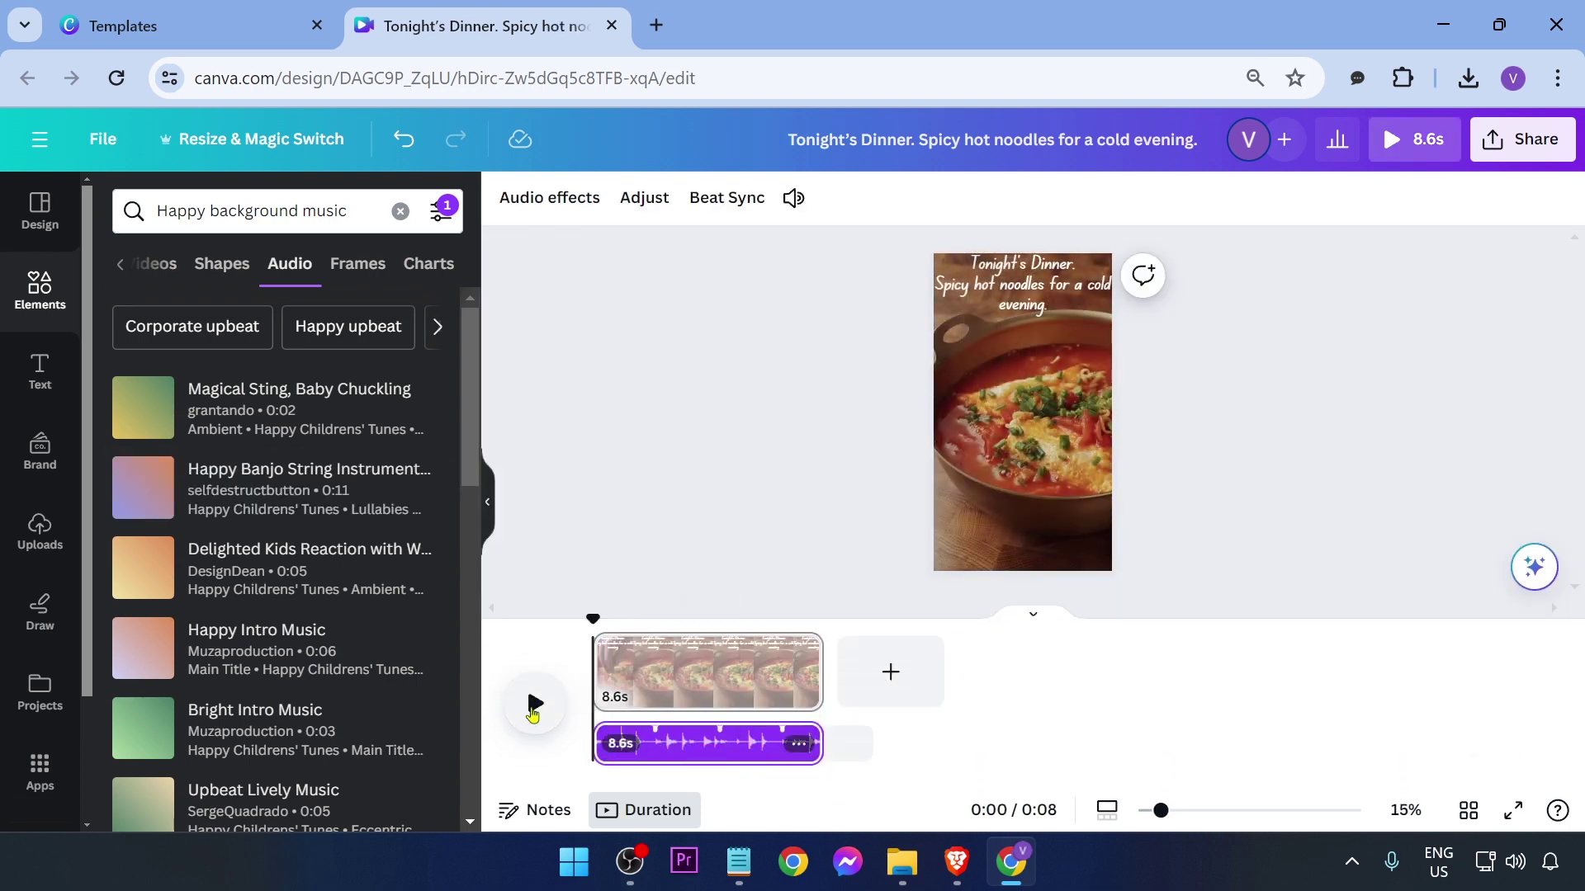
click(532, 708)
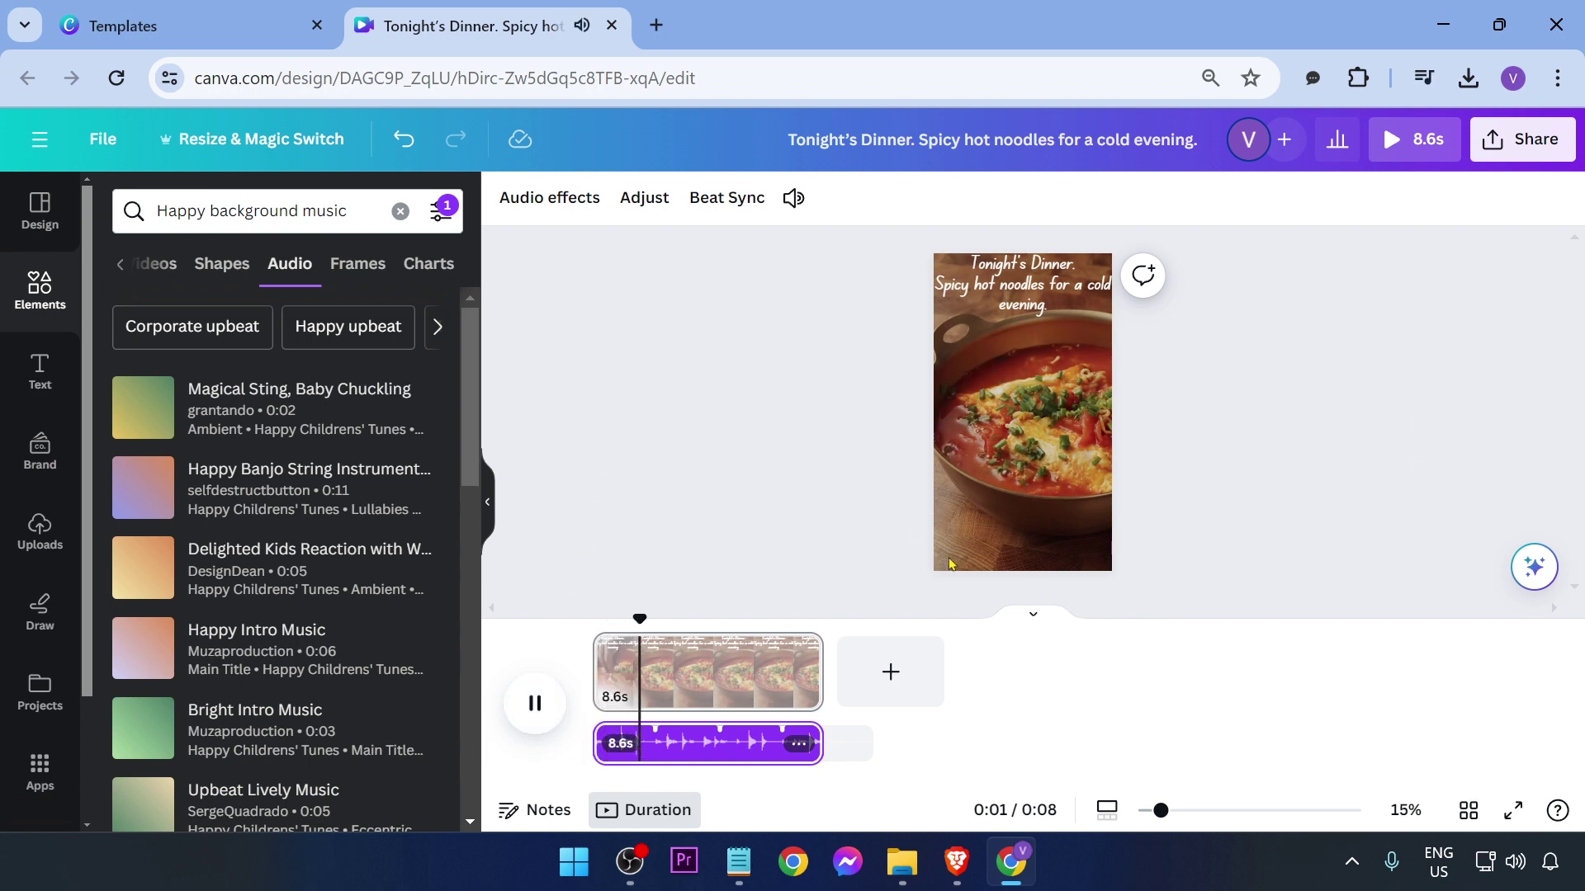
click(742, 496)
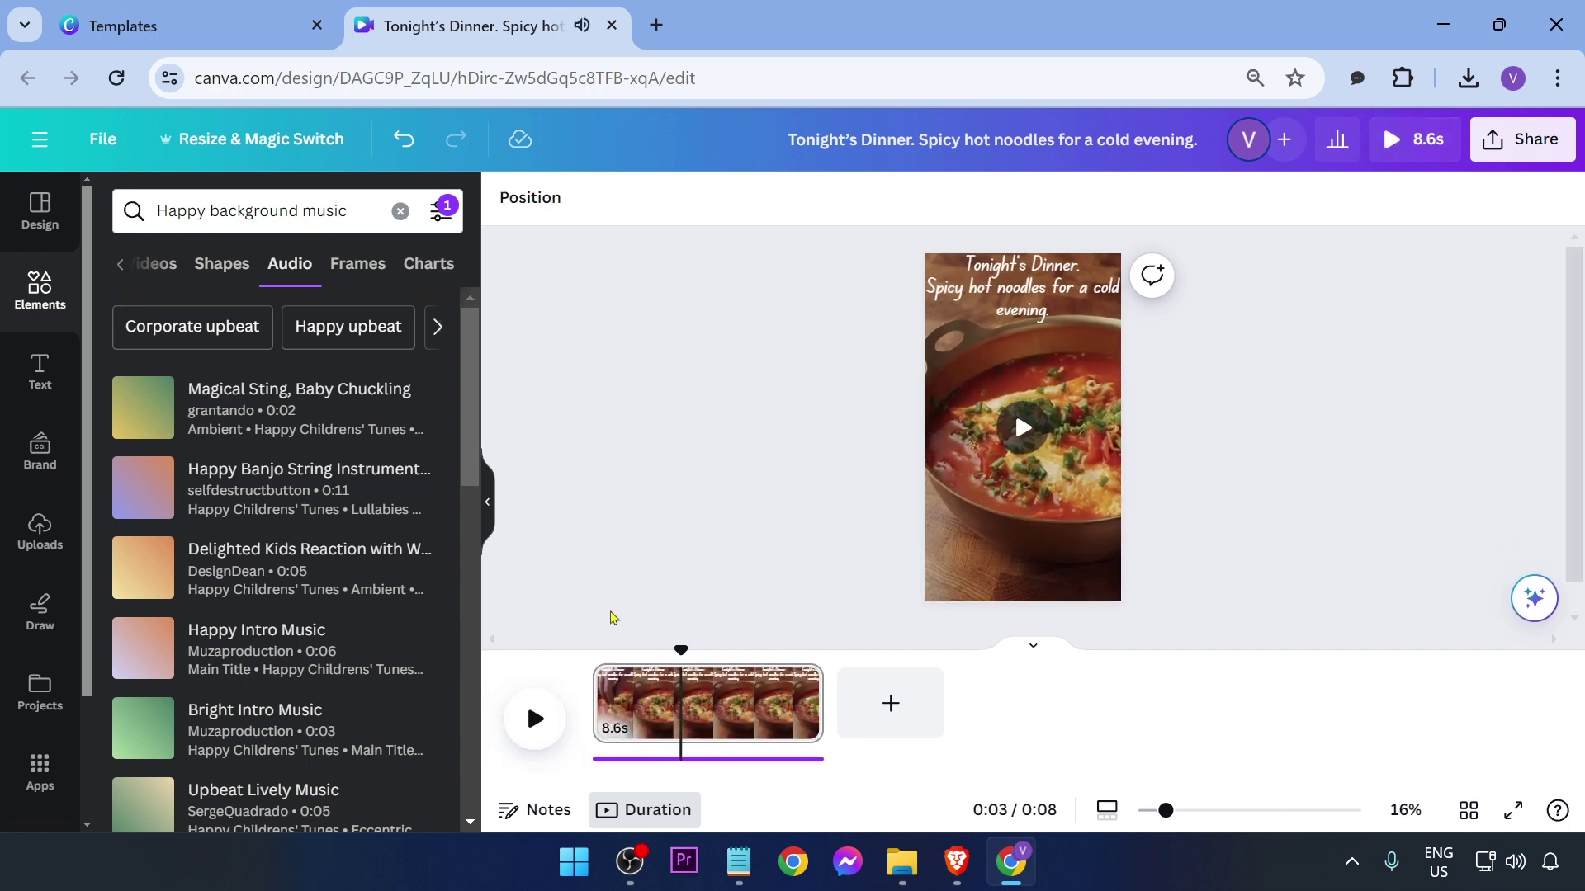
drag(681, 648, 599, 648)
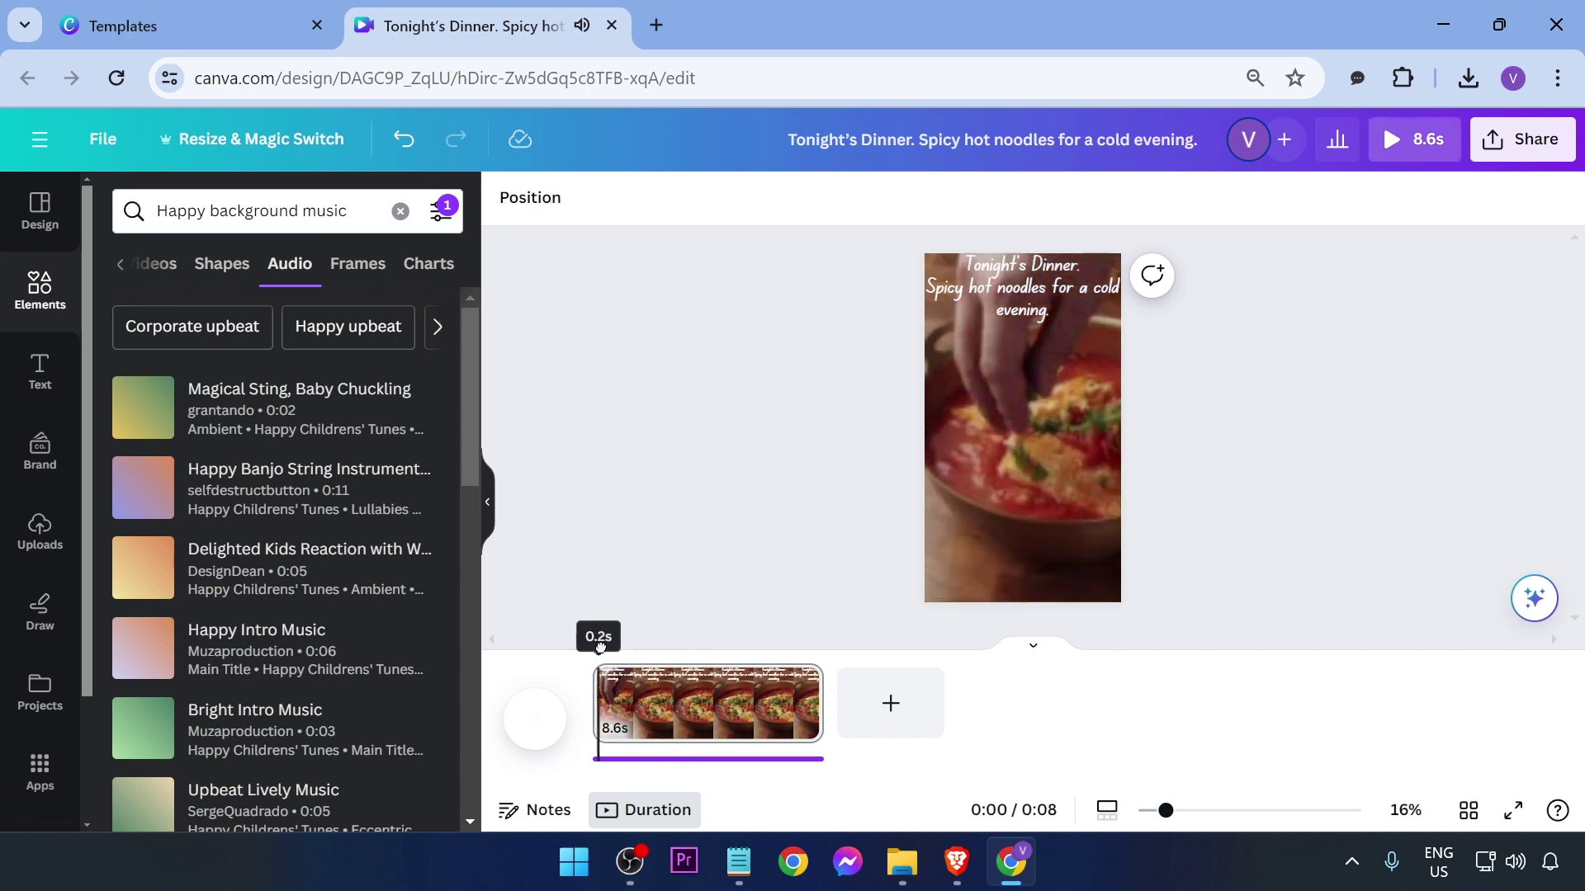
Select the caption text and open voicemaker.in in a new browser tab.
click(1019, 310)
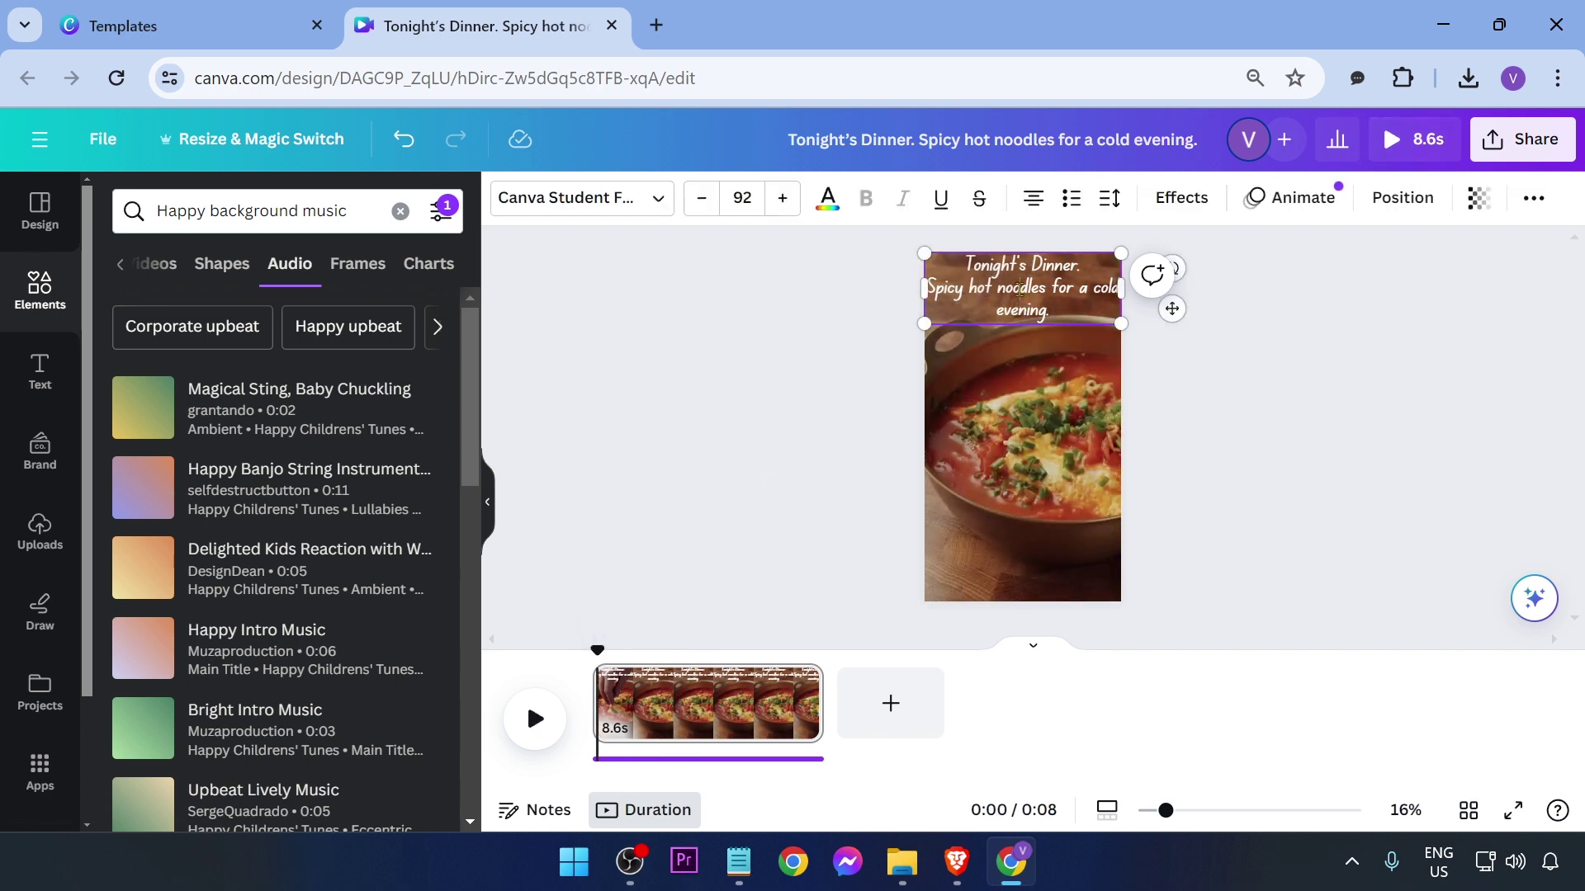
double_click(1023, 288)
click(656, 25)
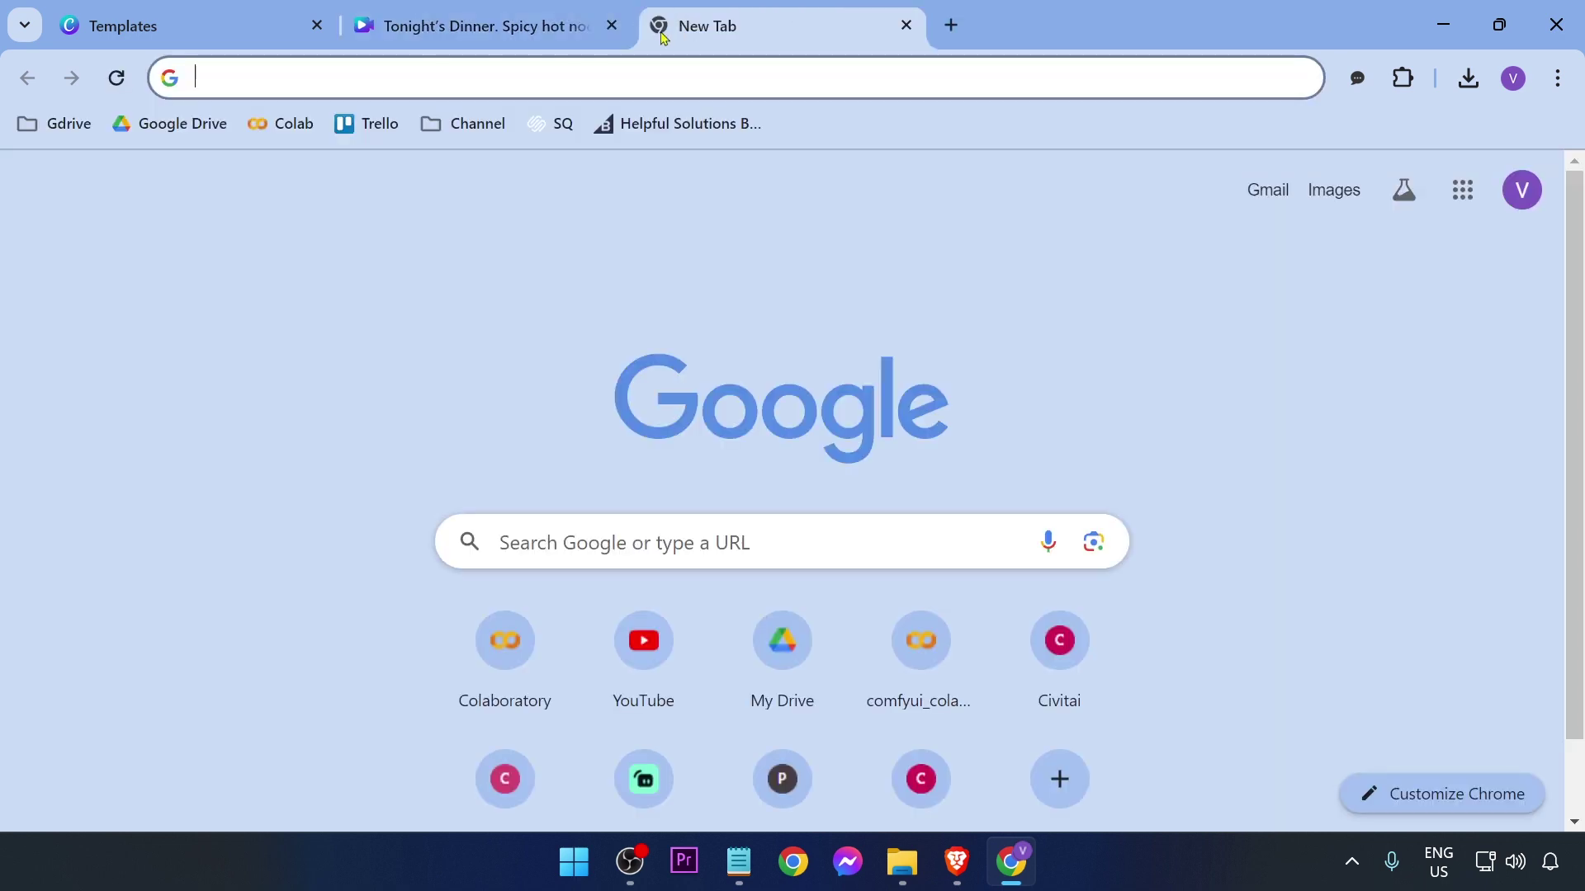
text(voicemaker.in)
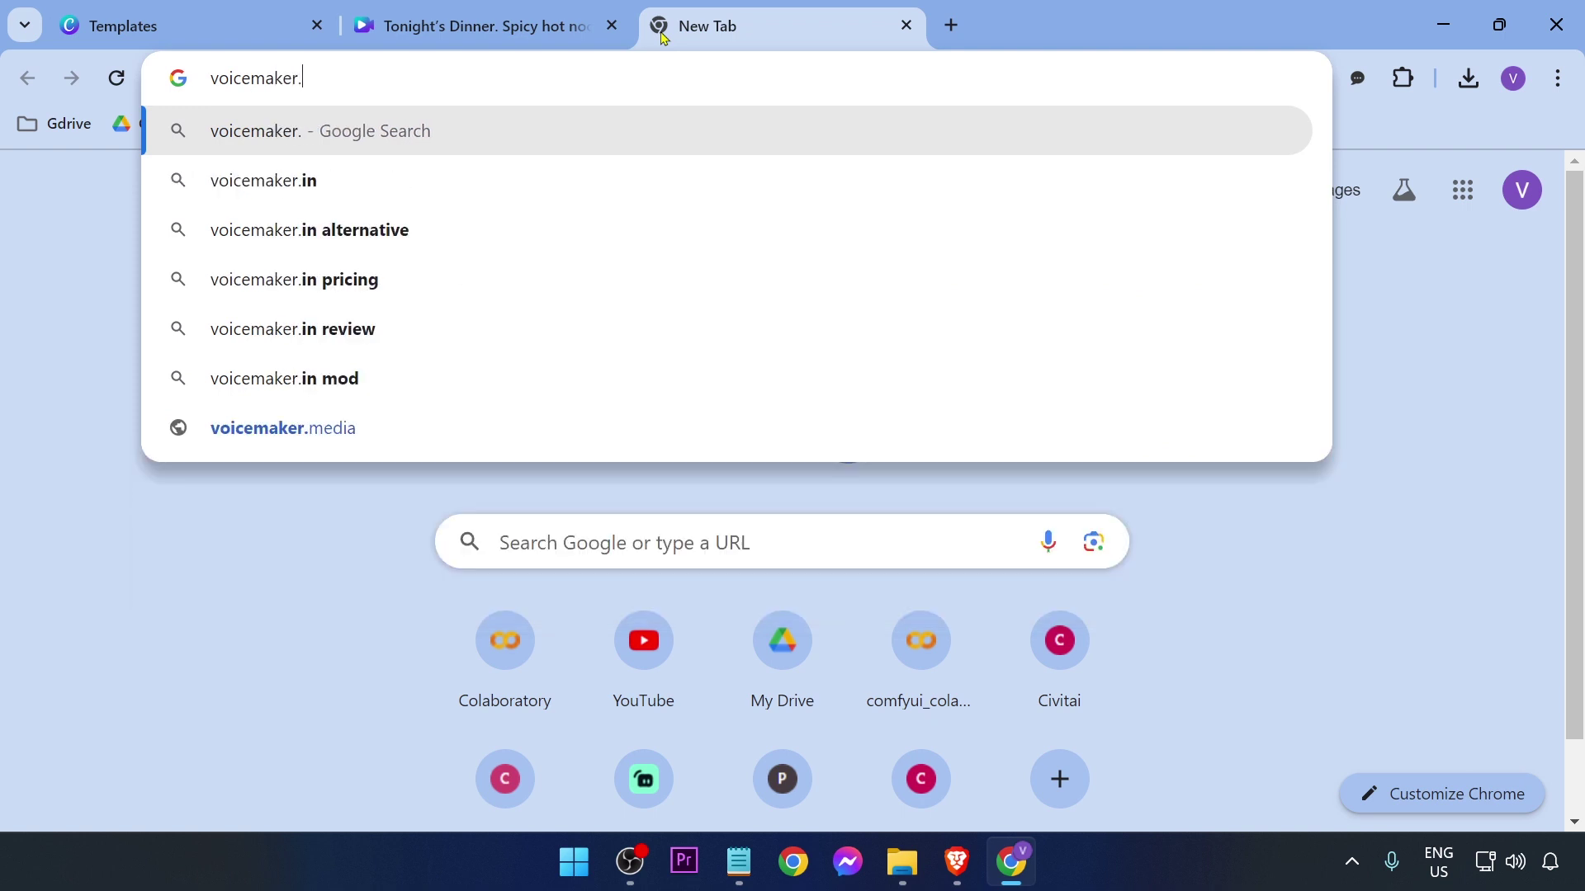
key(Return)
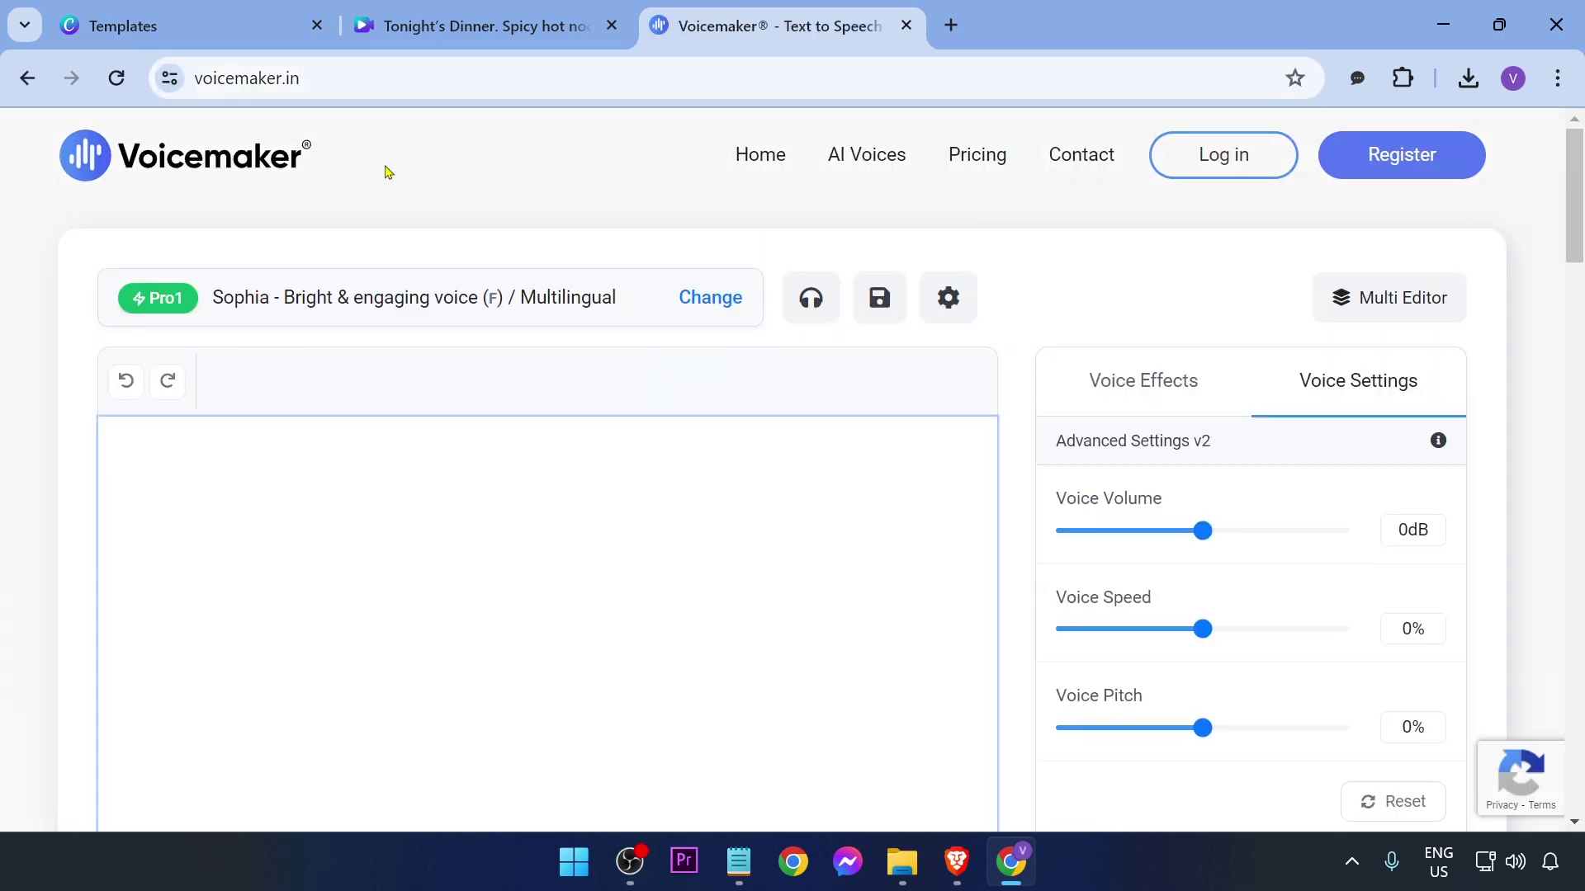
Filter Default Voices to female, preview Joanna and Kimberly, and submit Salli (US English neural).
click(711, 299)
click(212, 267)
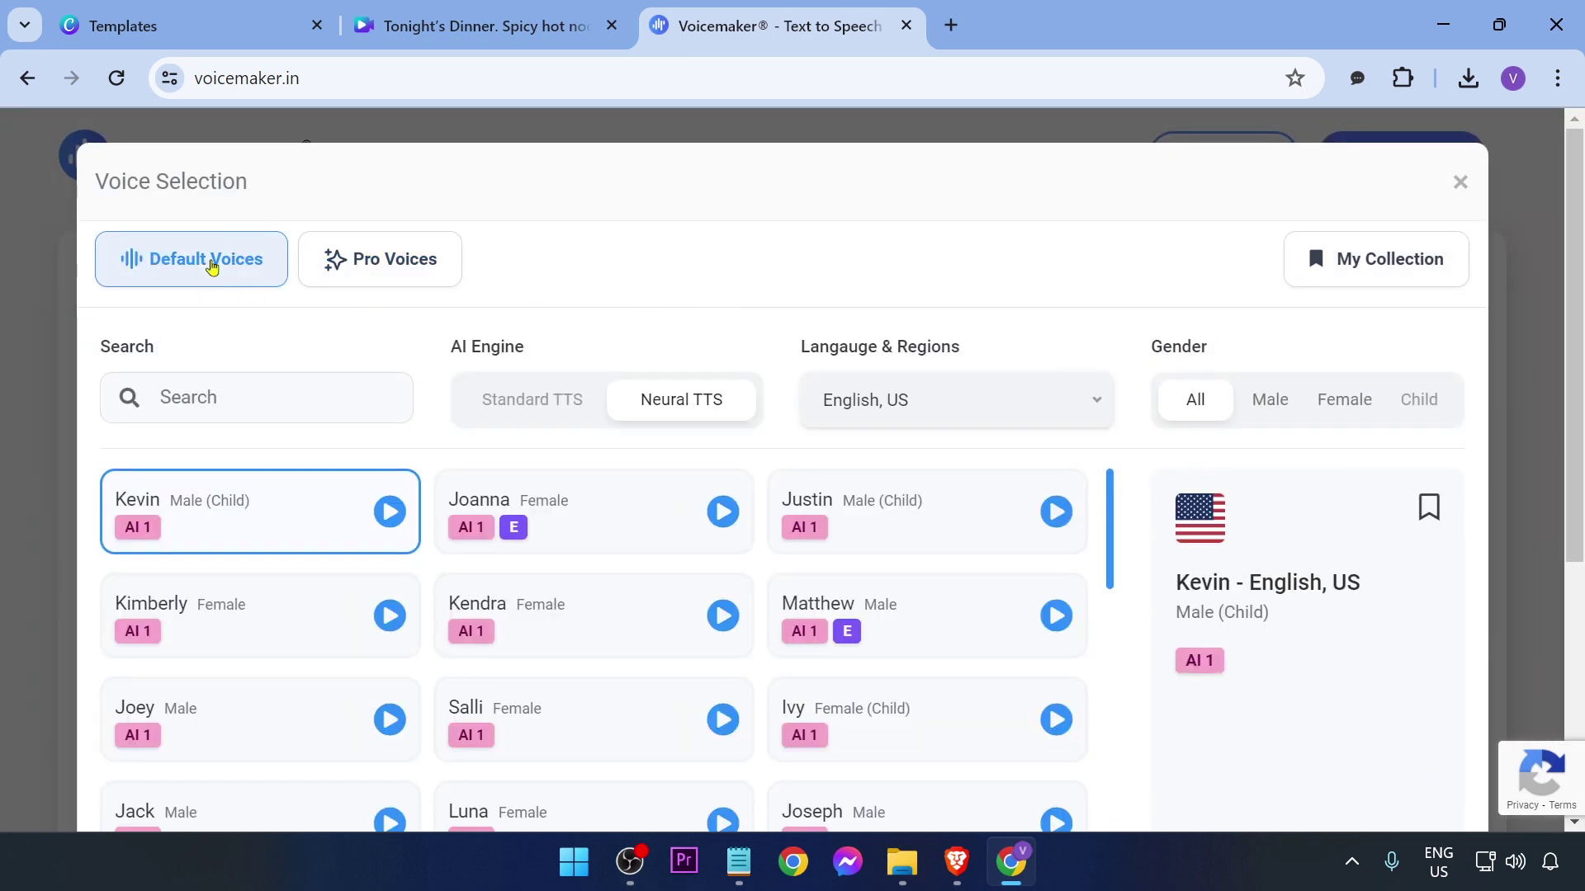
scroll(291, 341, down, 2)
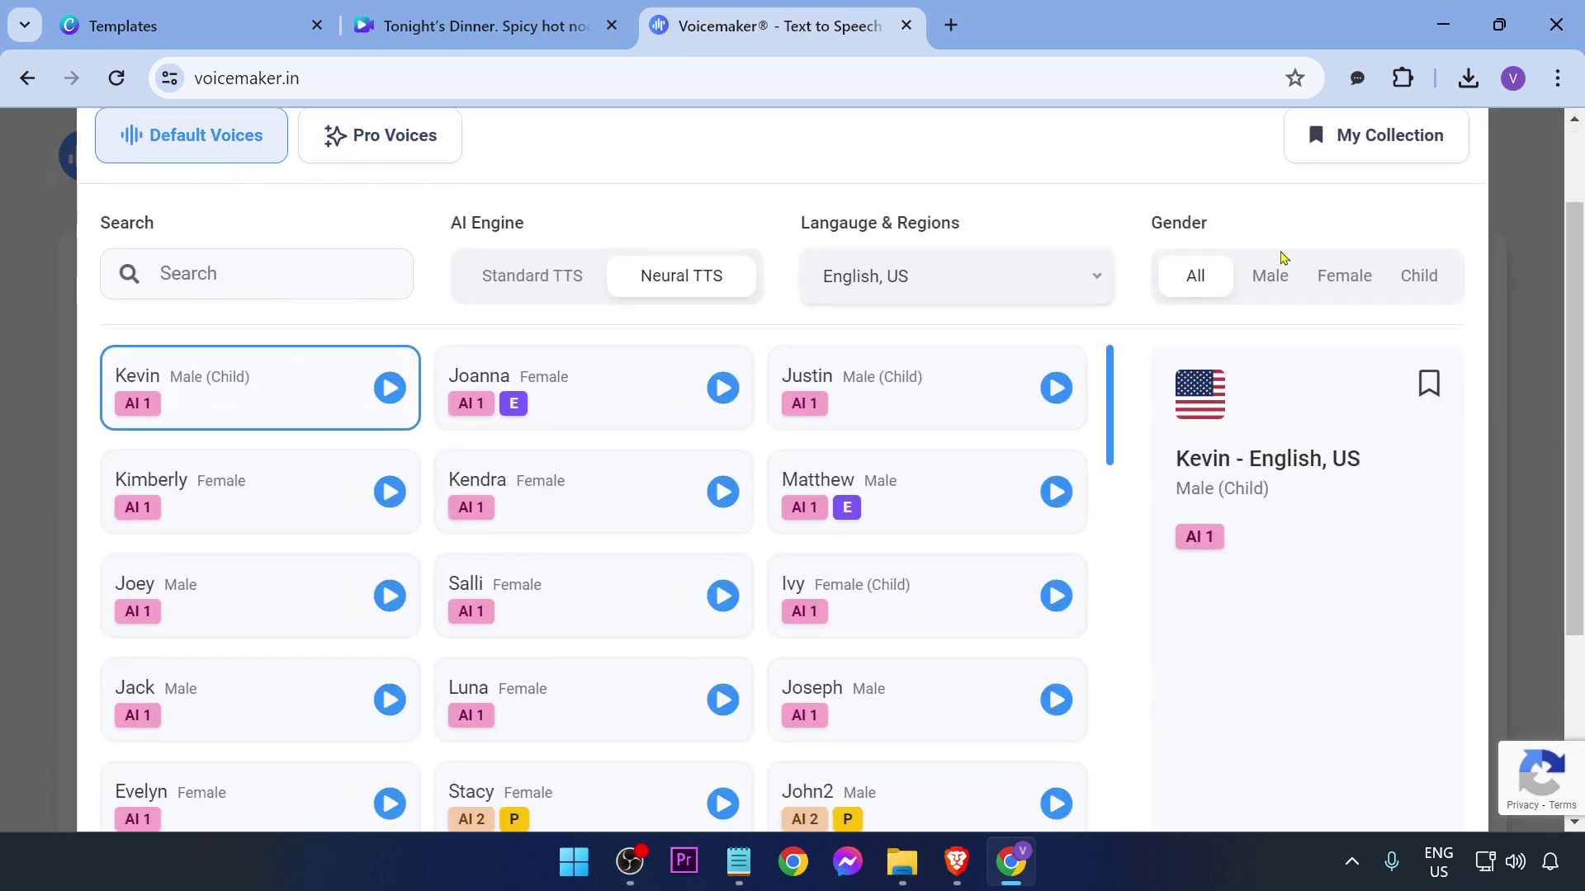
click(1342, 285)
click(389, 388)
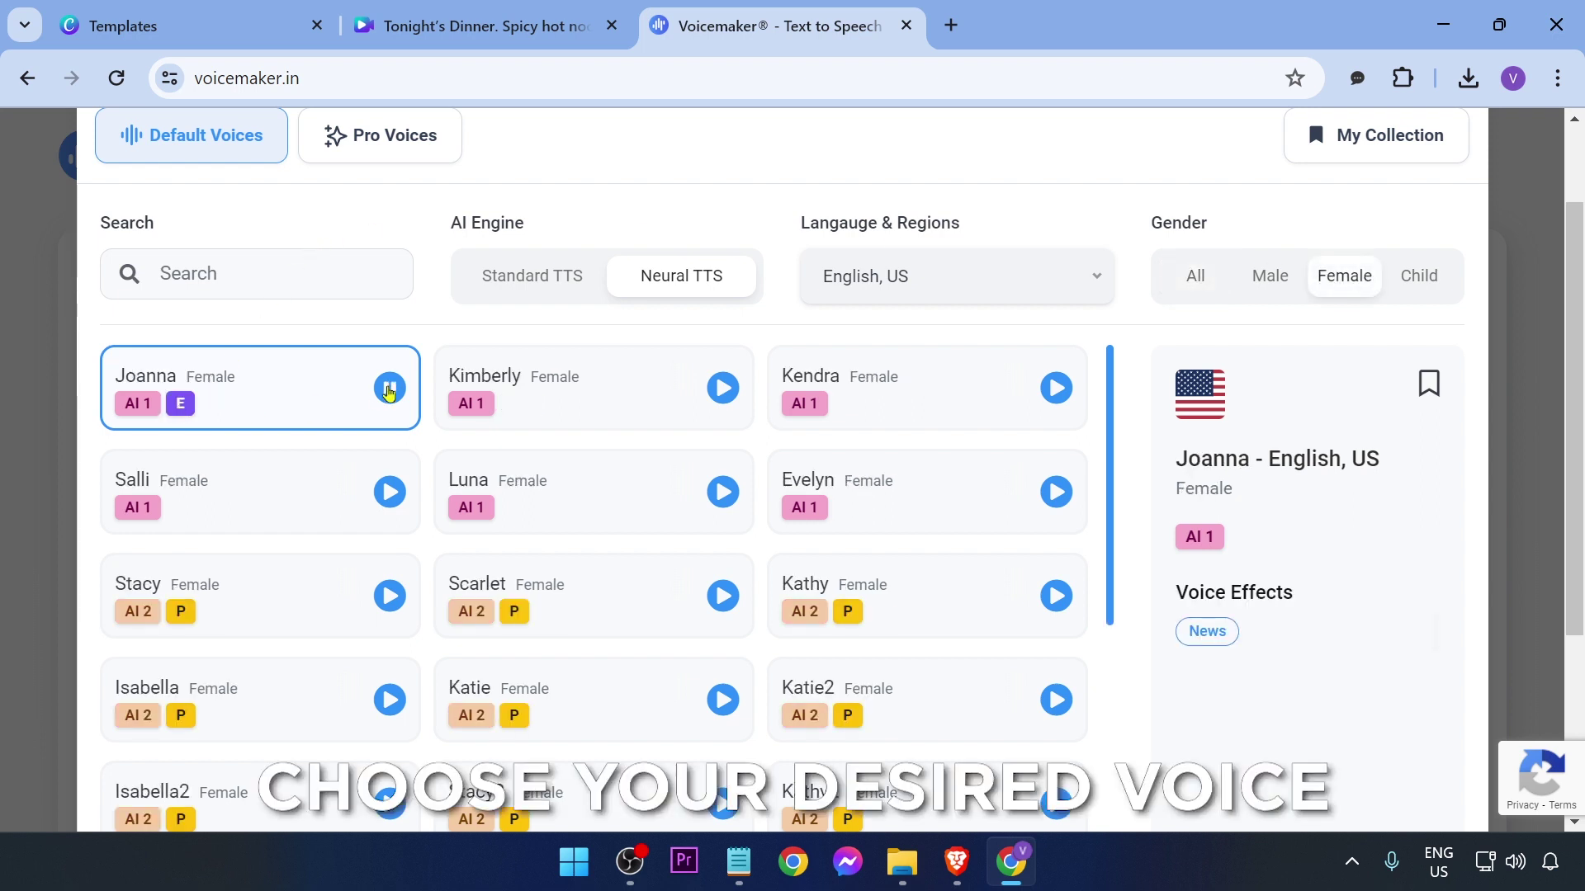
click(724, 389)
click(281, 477)
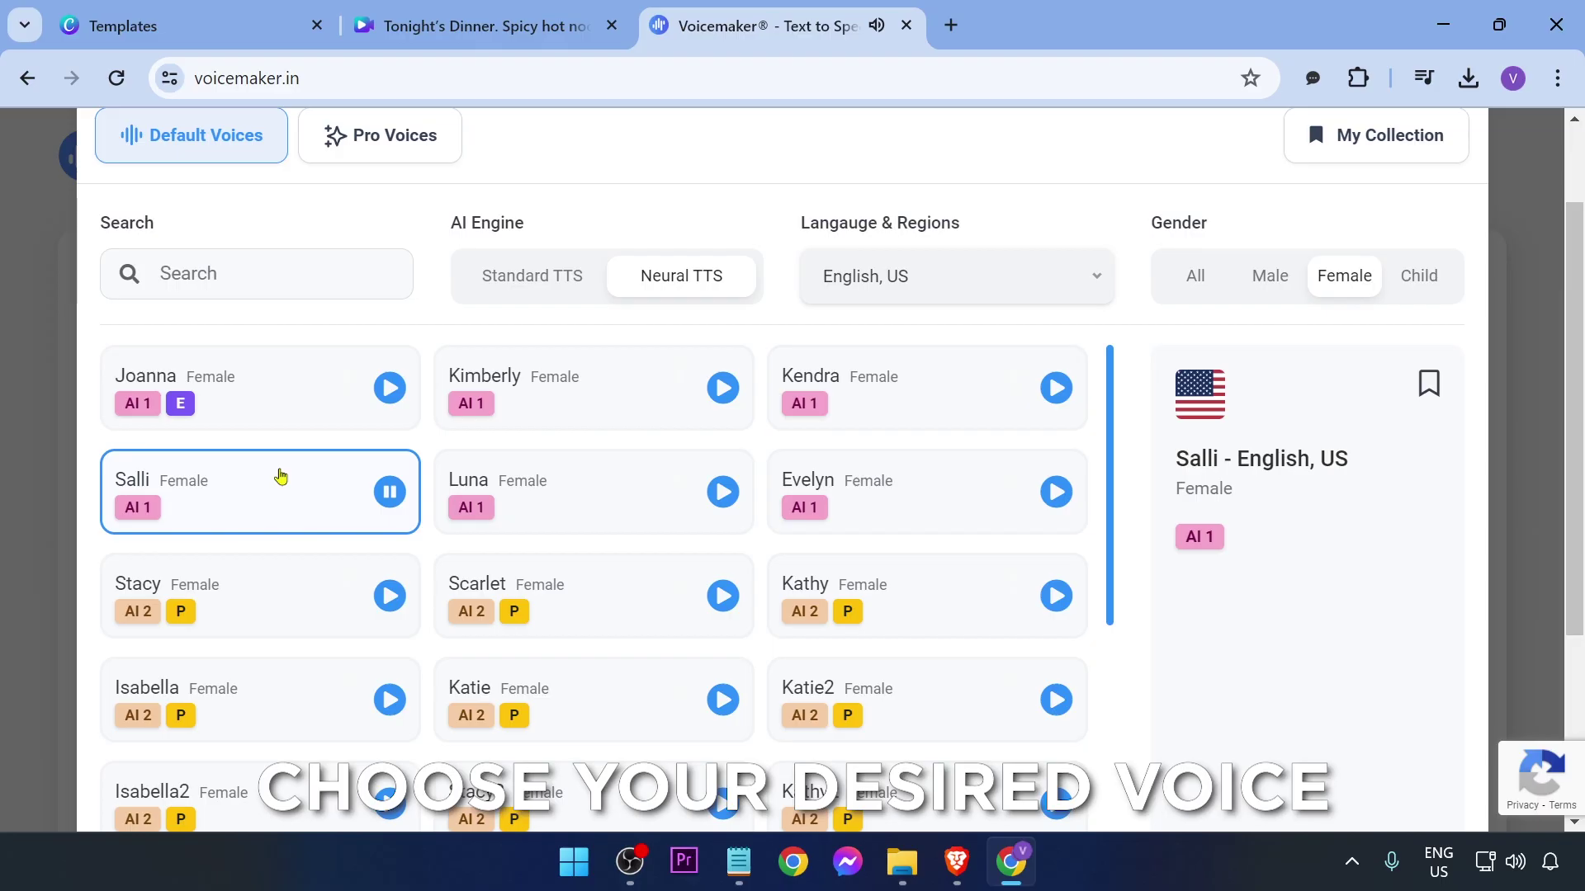
scroll(280, 477, down, 10)
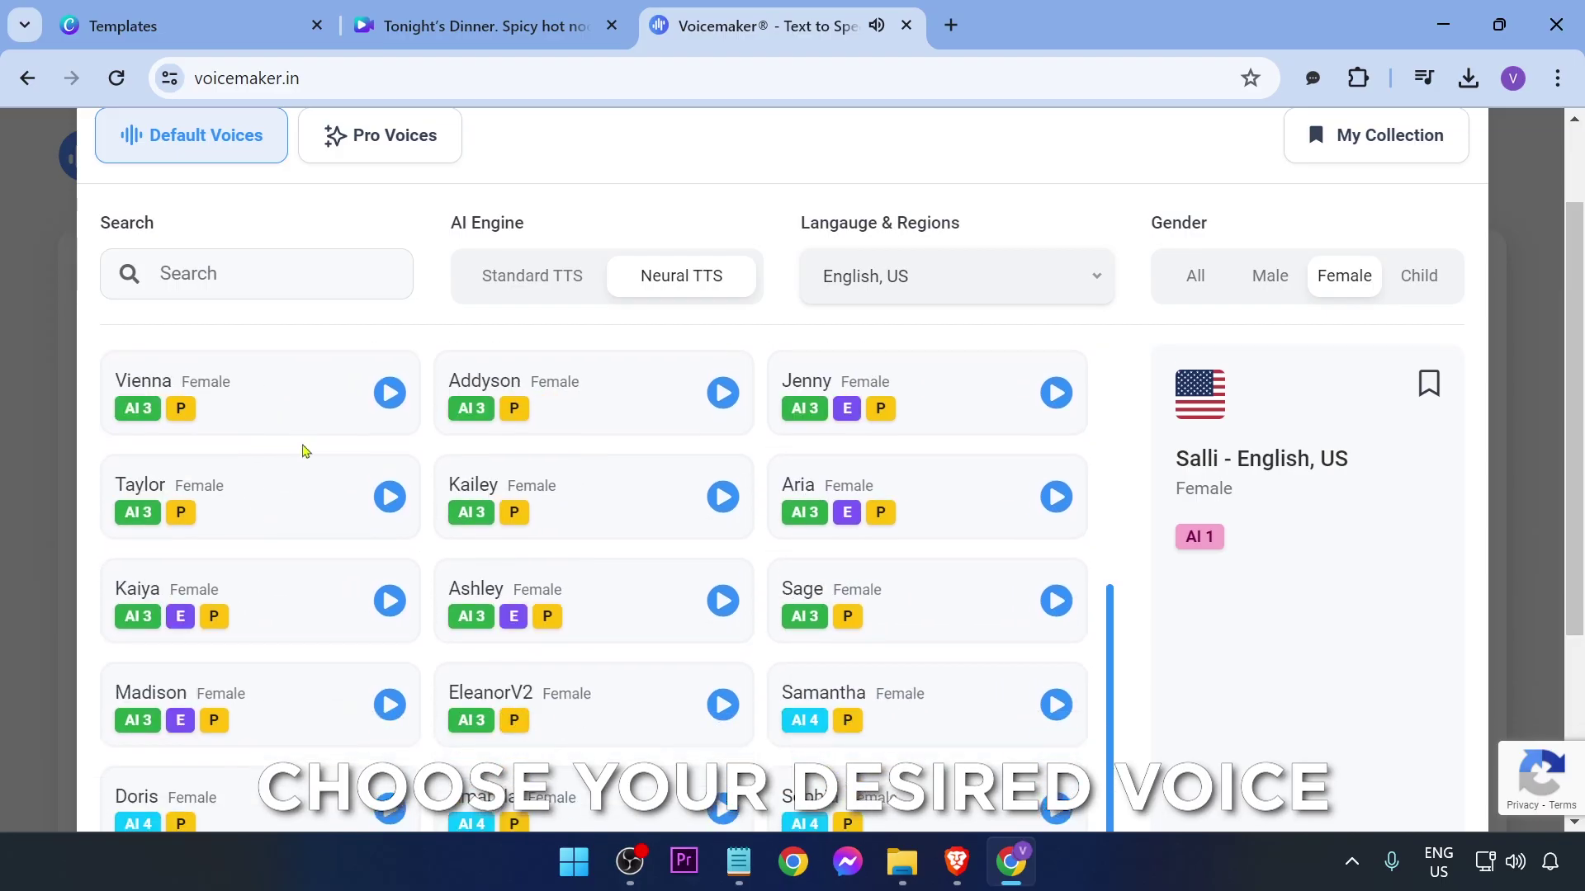
click(1272, 727)
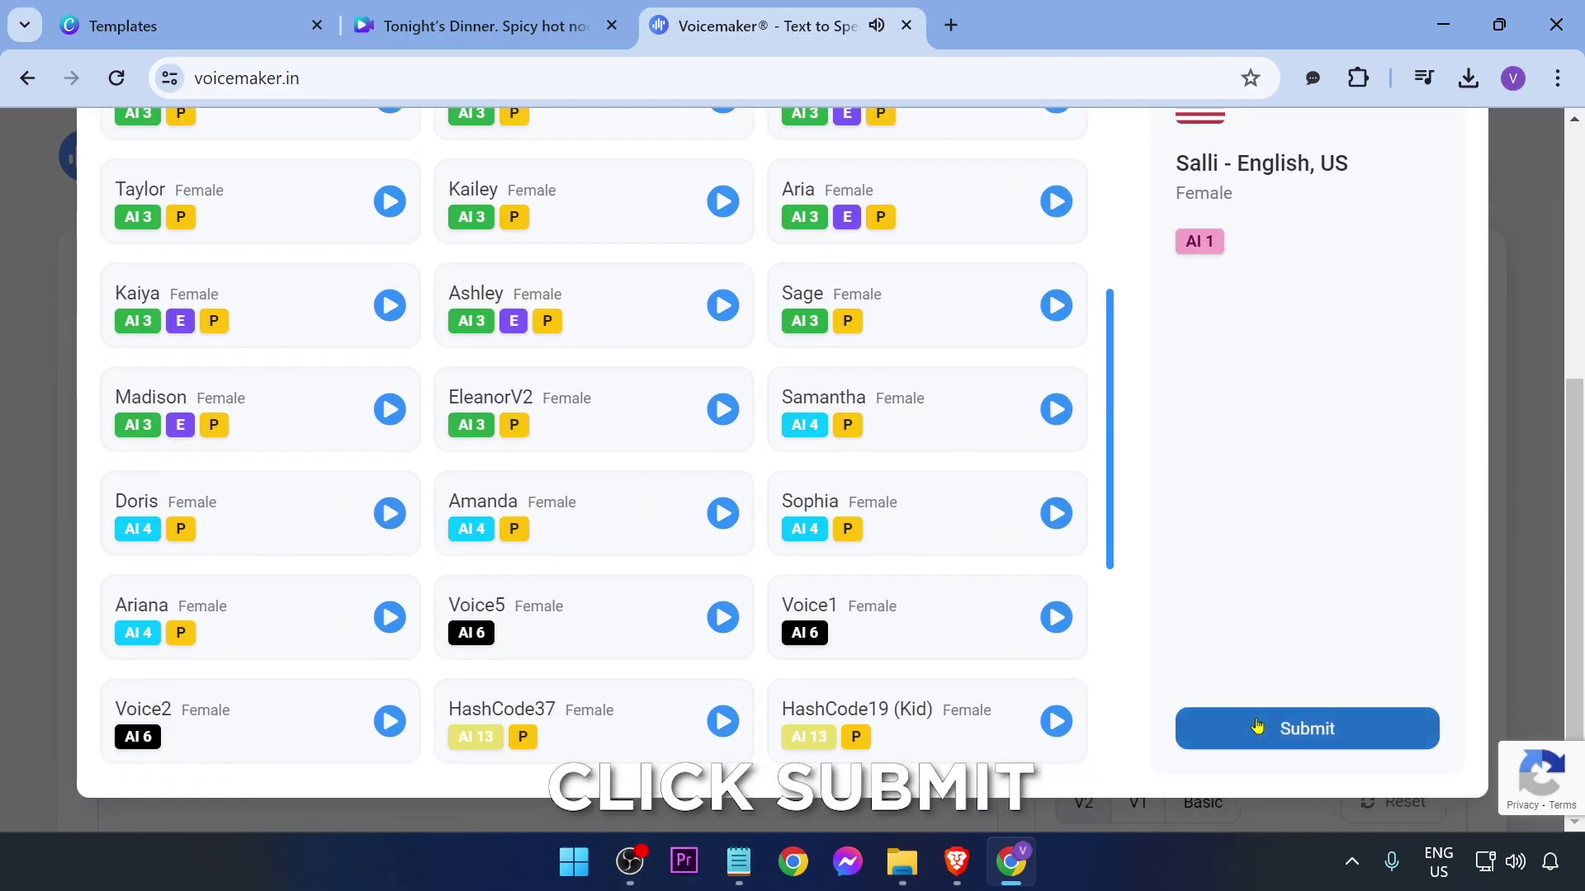
click(199, 302)
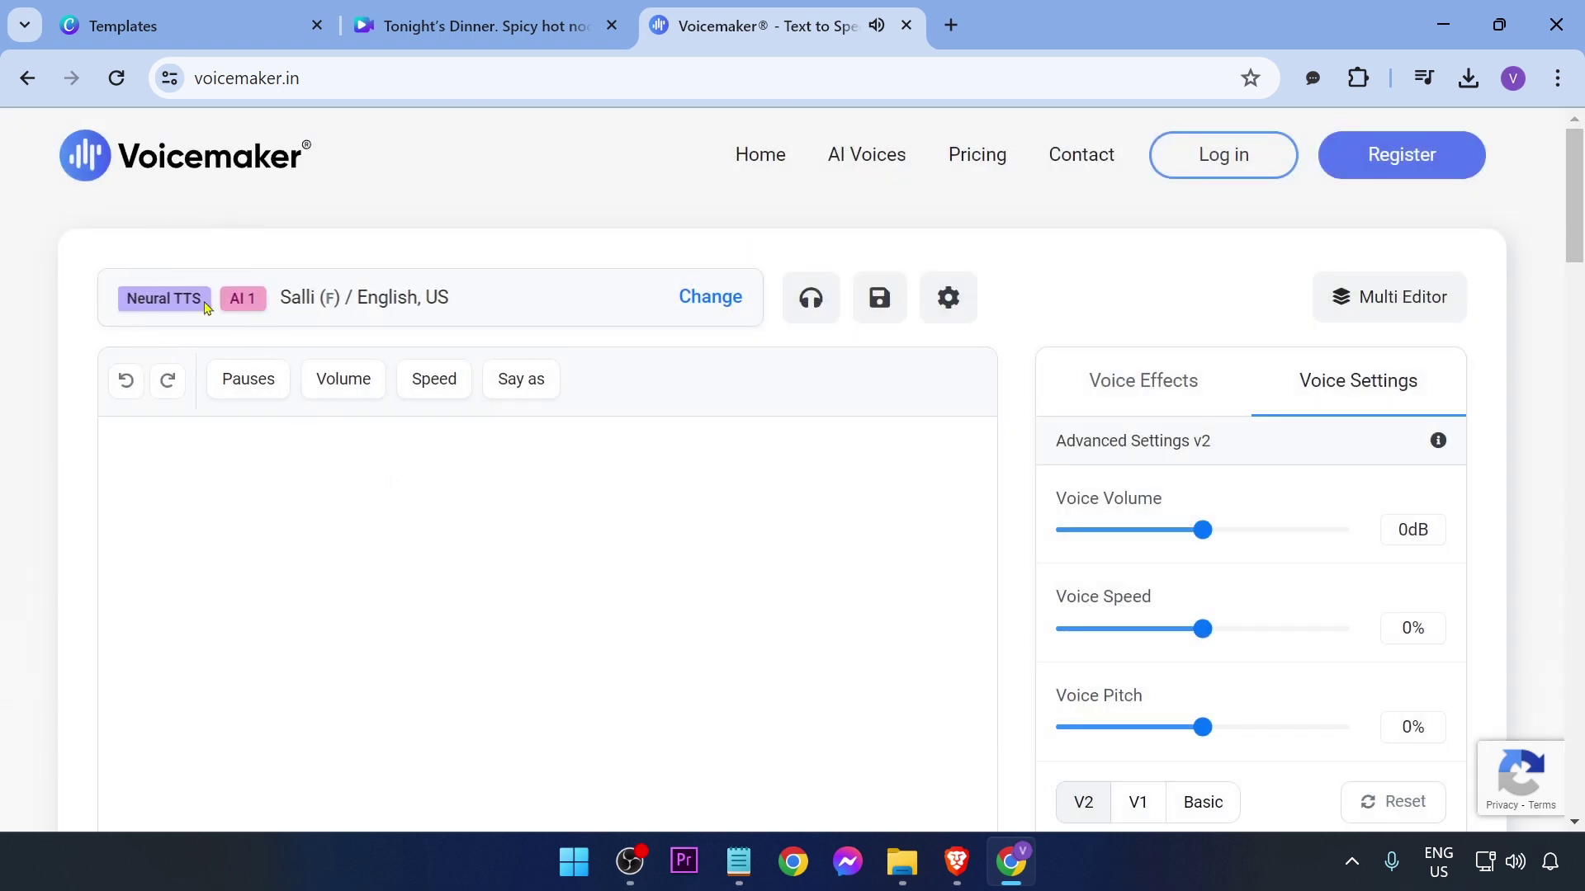
Paste the noodle caption into the Voicemaker script box and adjust the voice speed slider.
click(362, 484)
scroll(362, 484, down, 1)
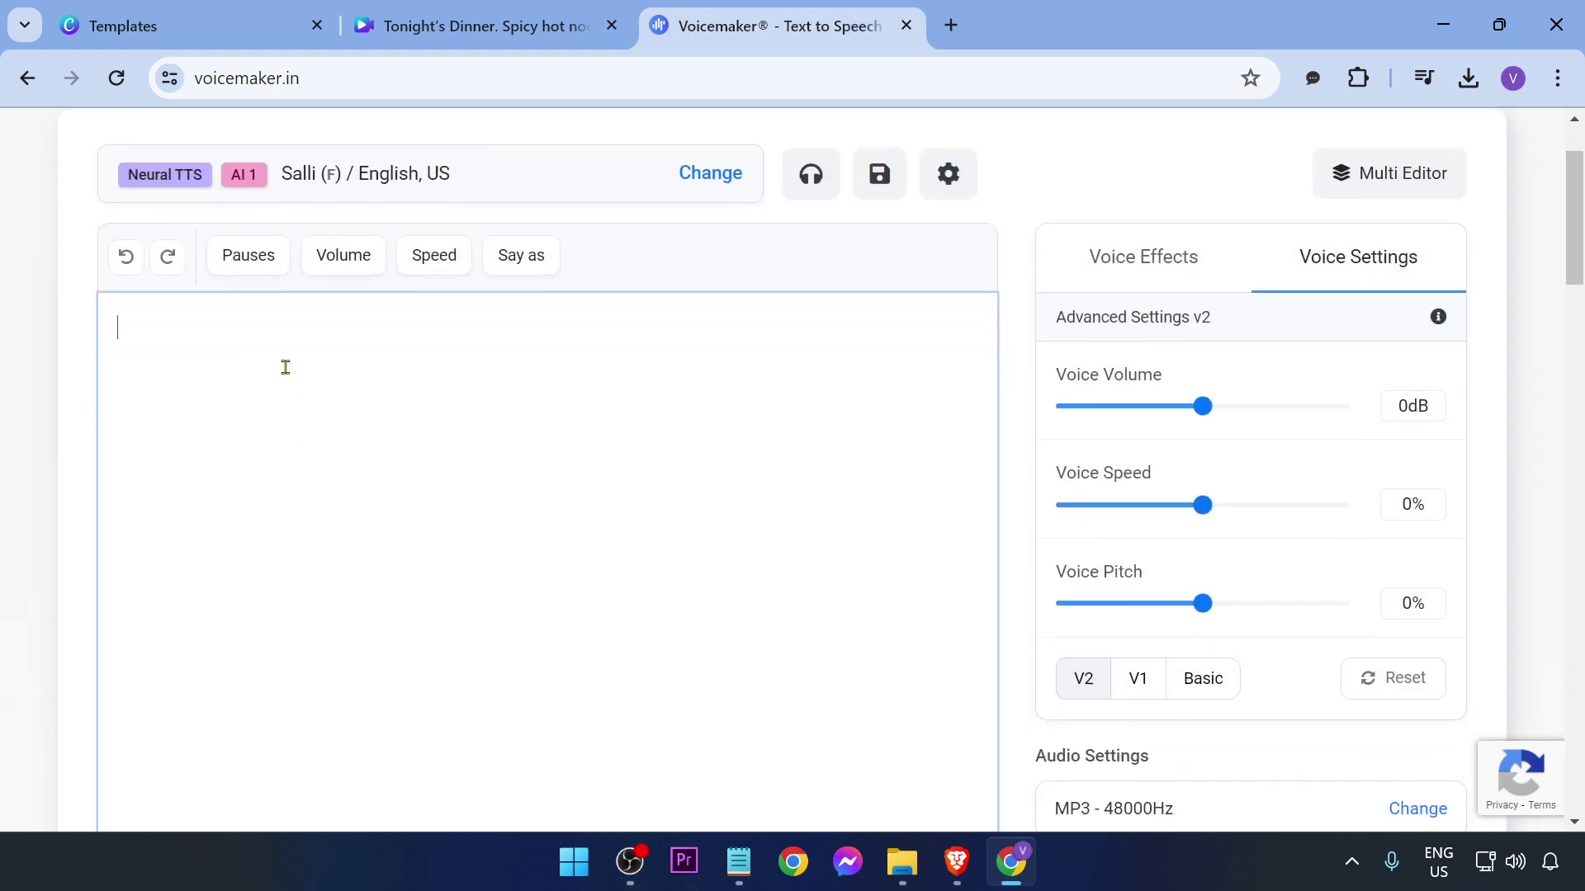
text(Tonight’s Dinner. Spicy hot noodles for a cold evening.)
key(ctrl+a)
click(651, 422)
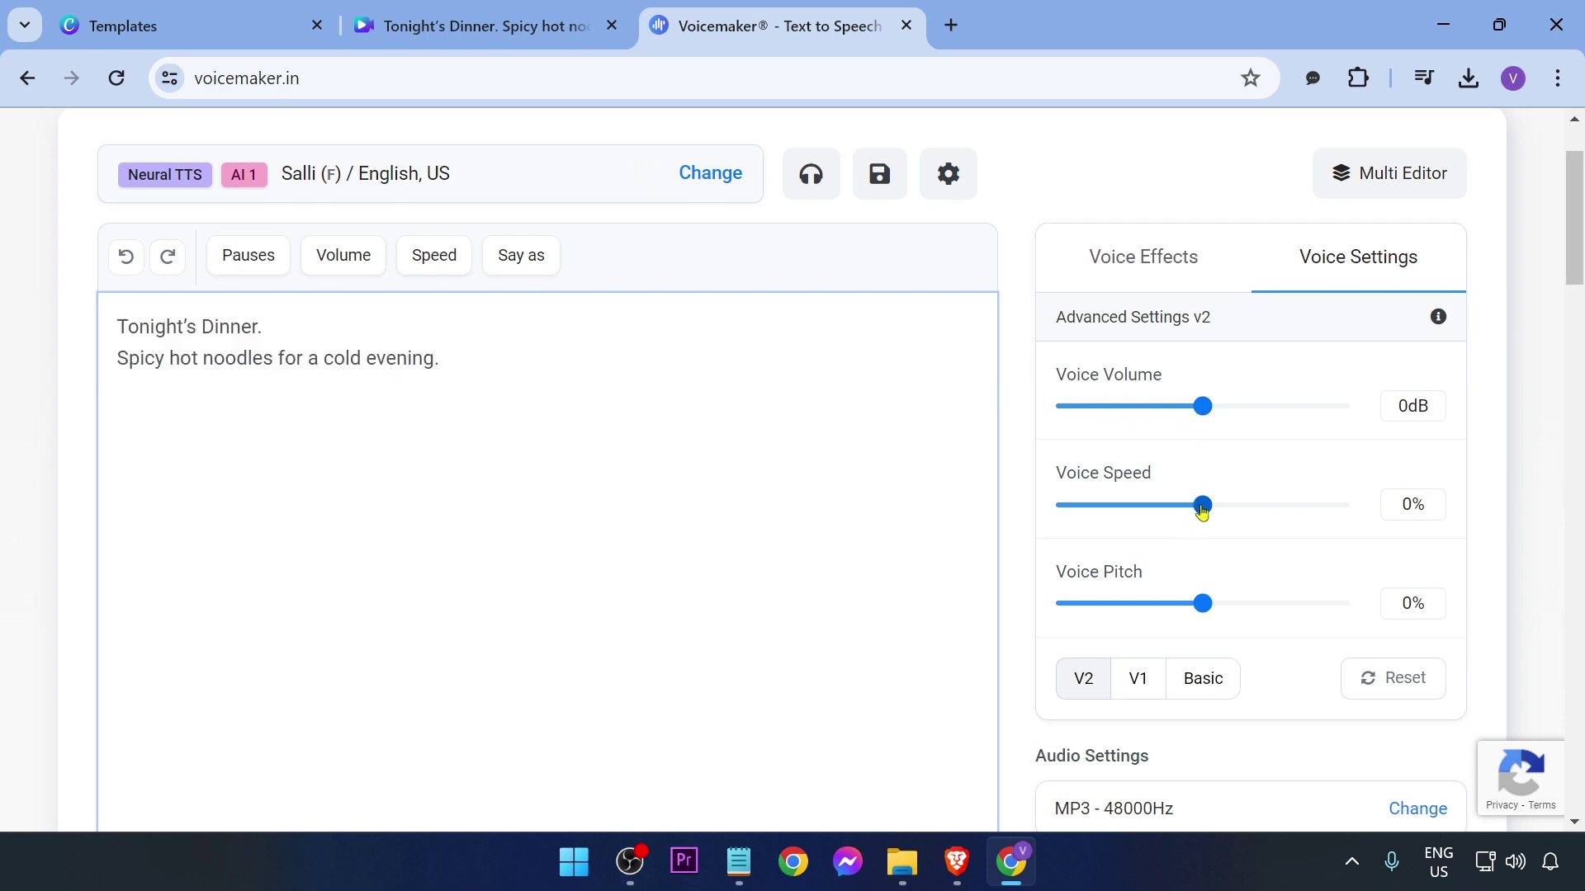
drag(1203, 509, 1217, 513)
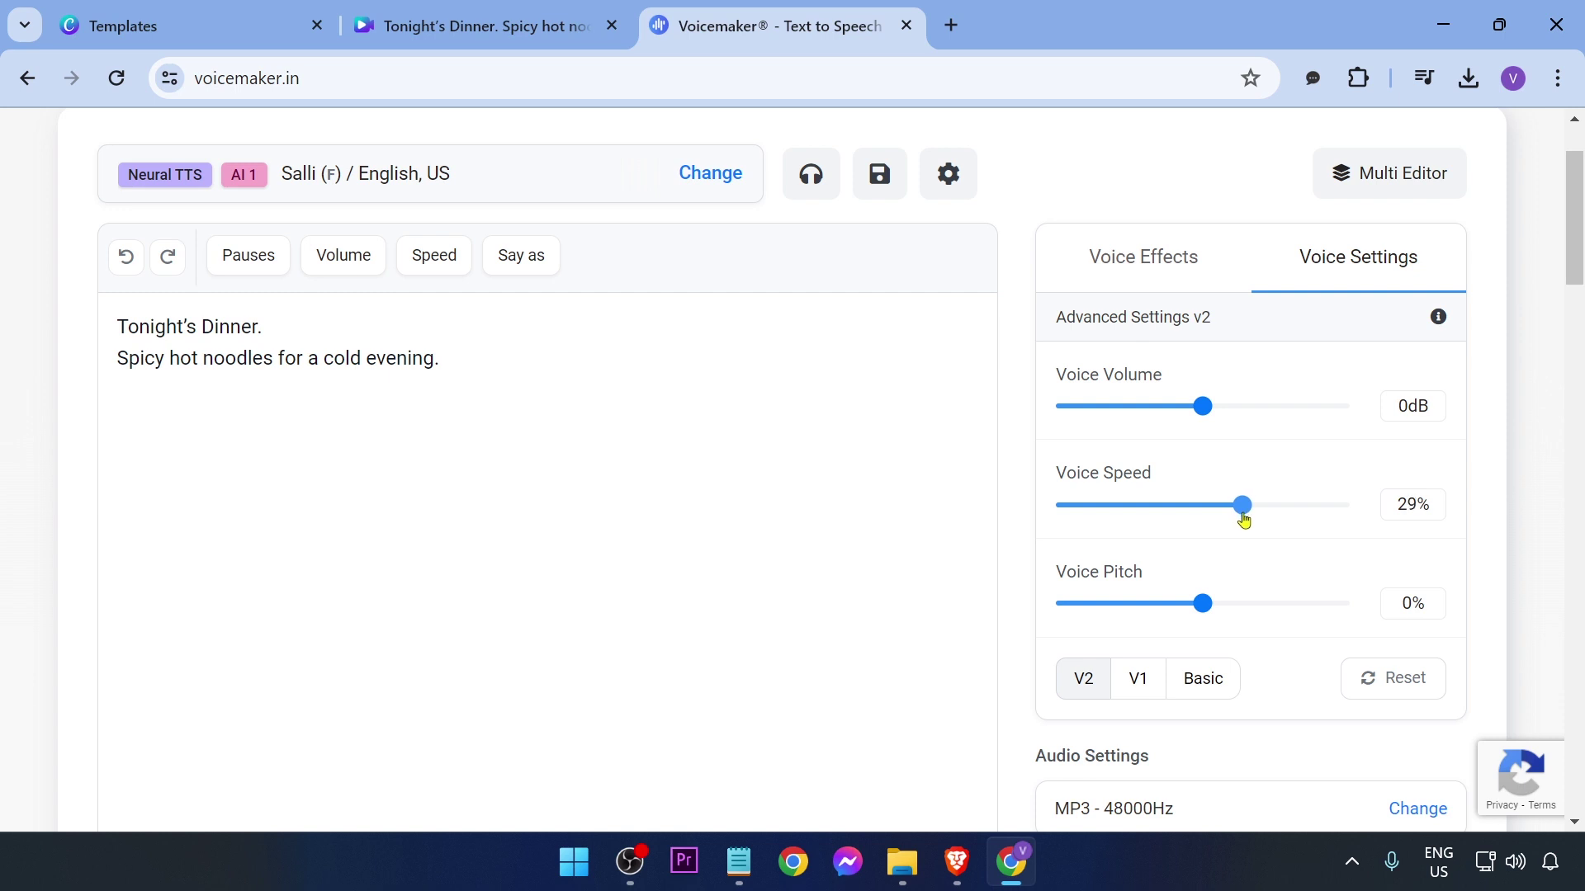
click(905, 498)
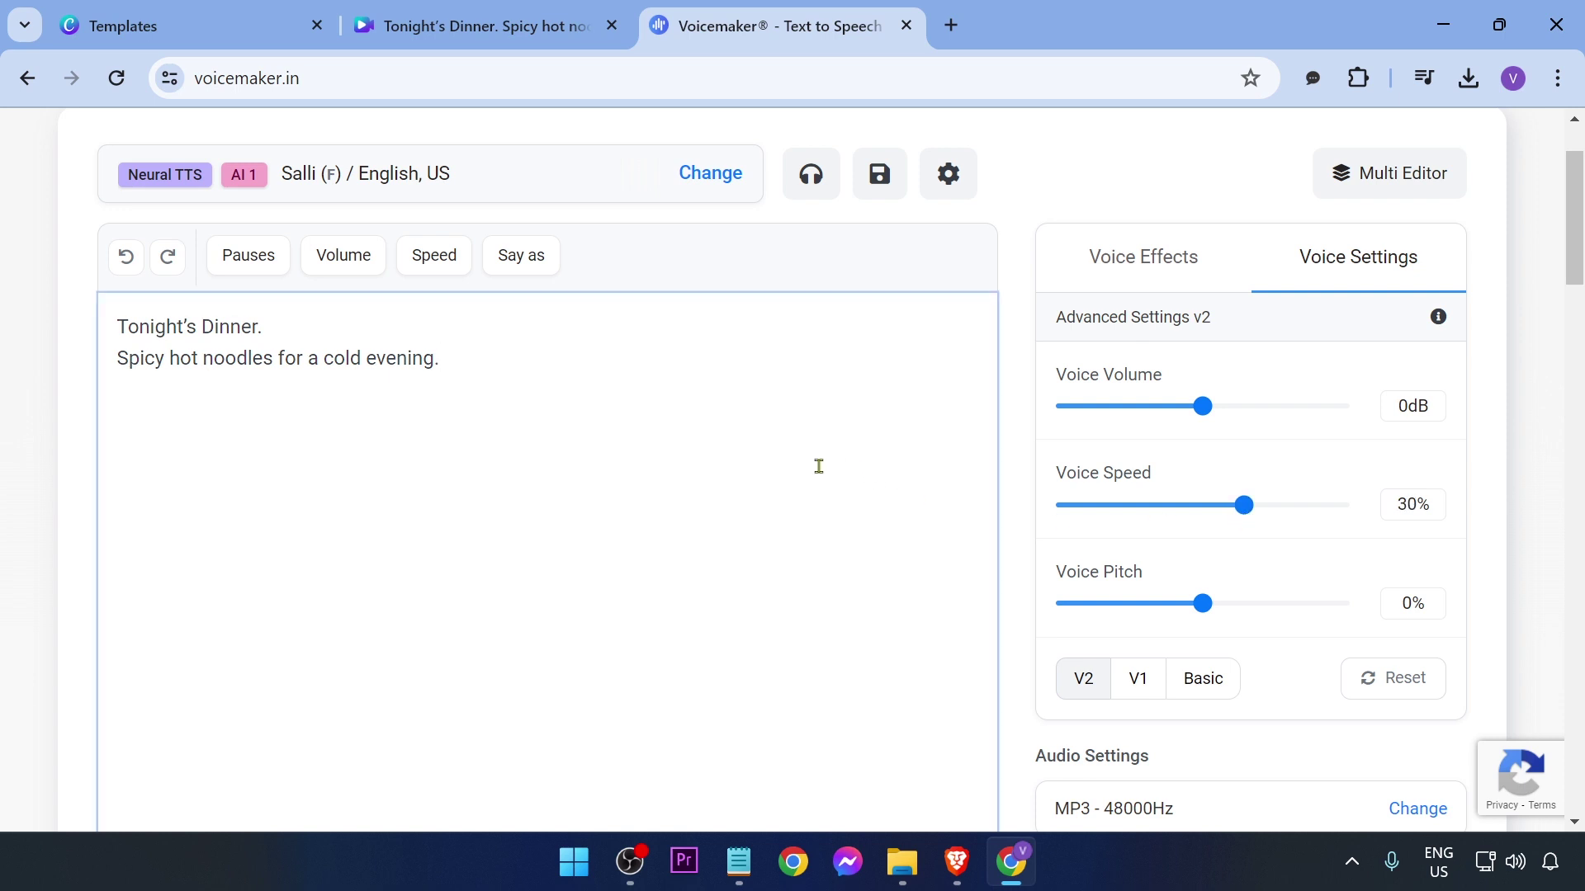
Convert the script to speech and scroll to the generated audio player.
scroll(819, 466, down, 3)
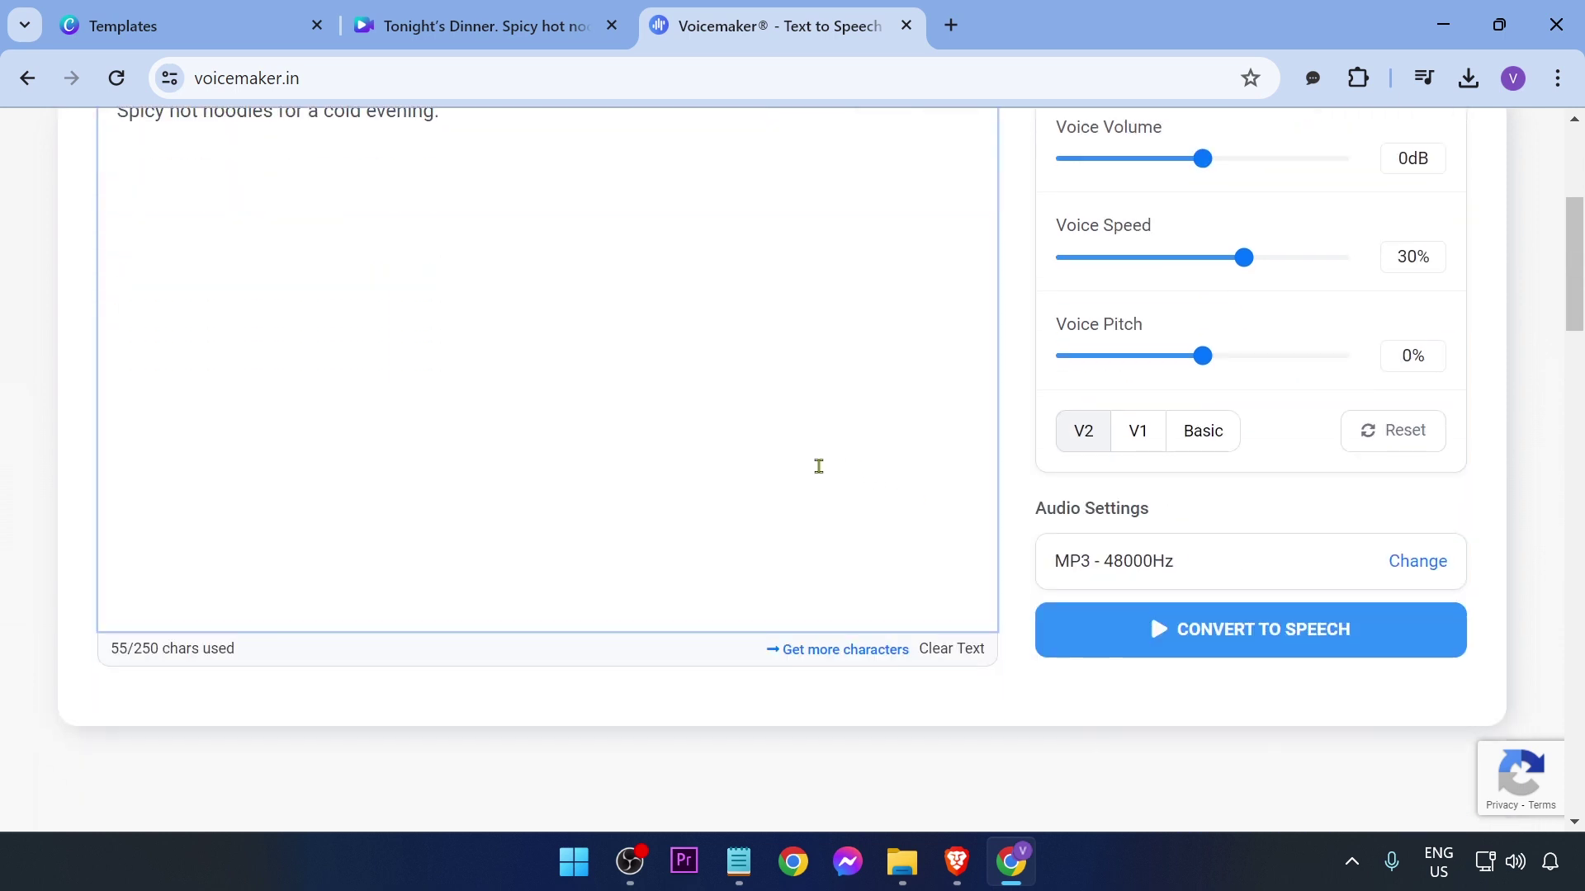
click(819, 466)
click(1350, 652)
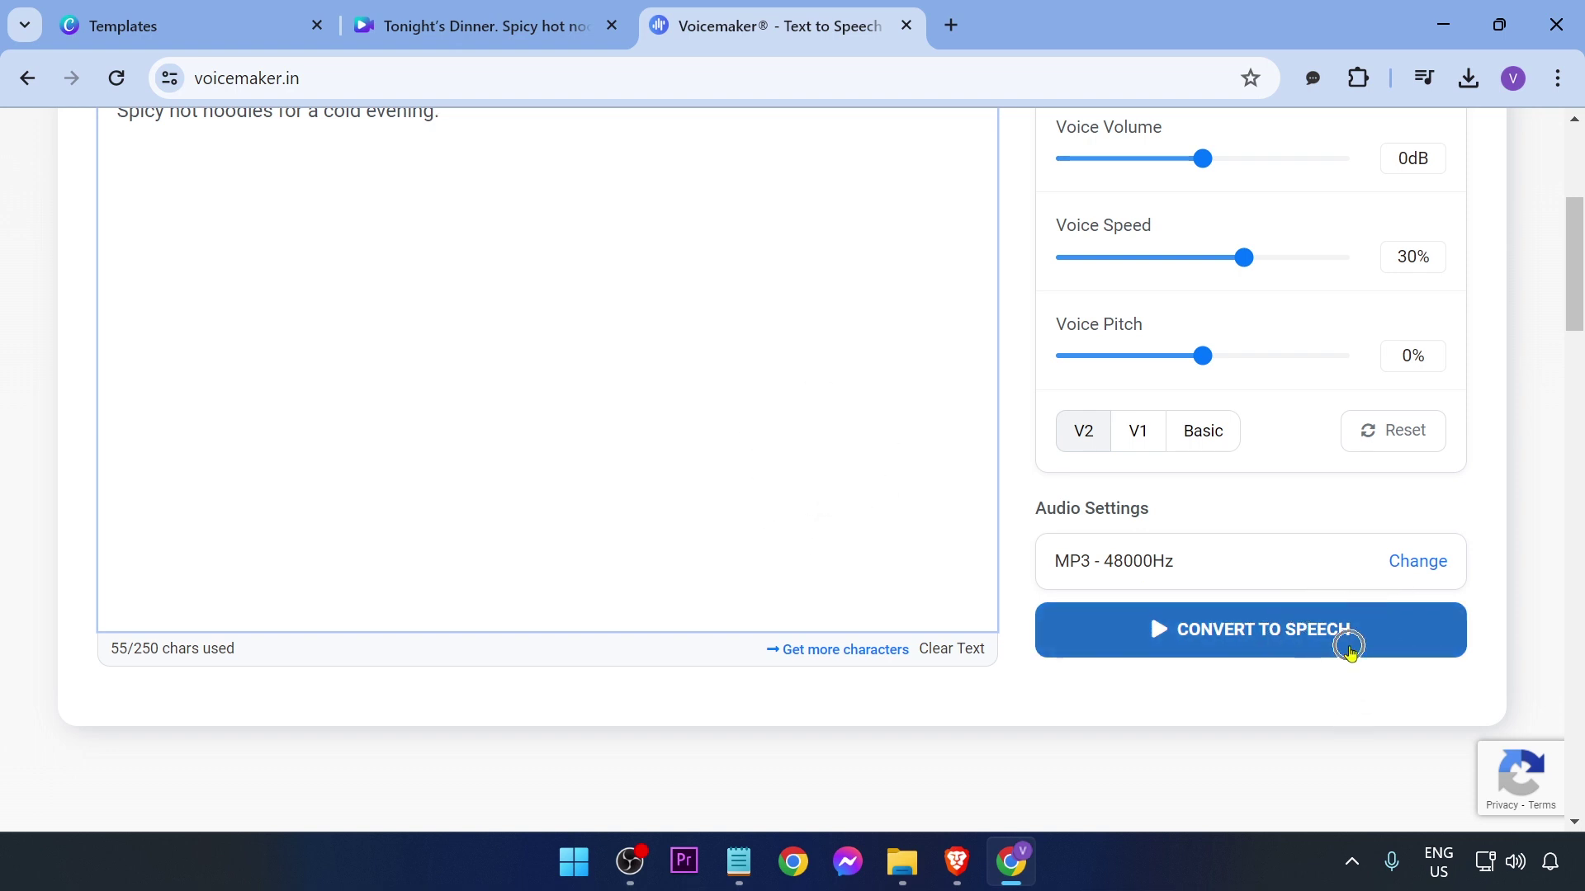
scroll(727, 439, up, 2)
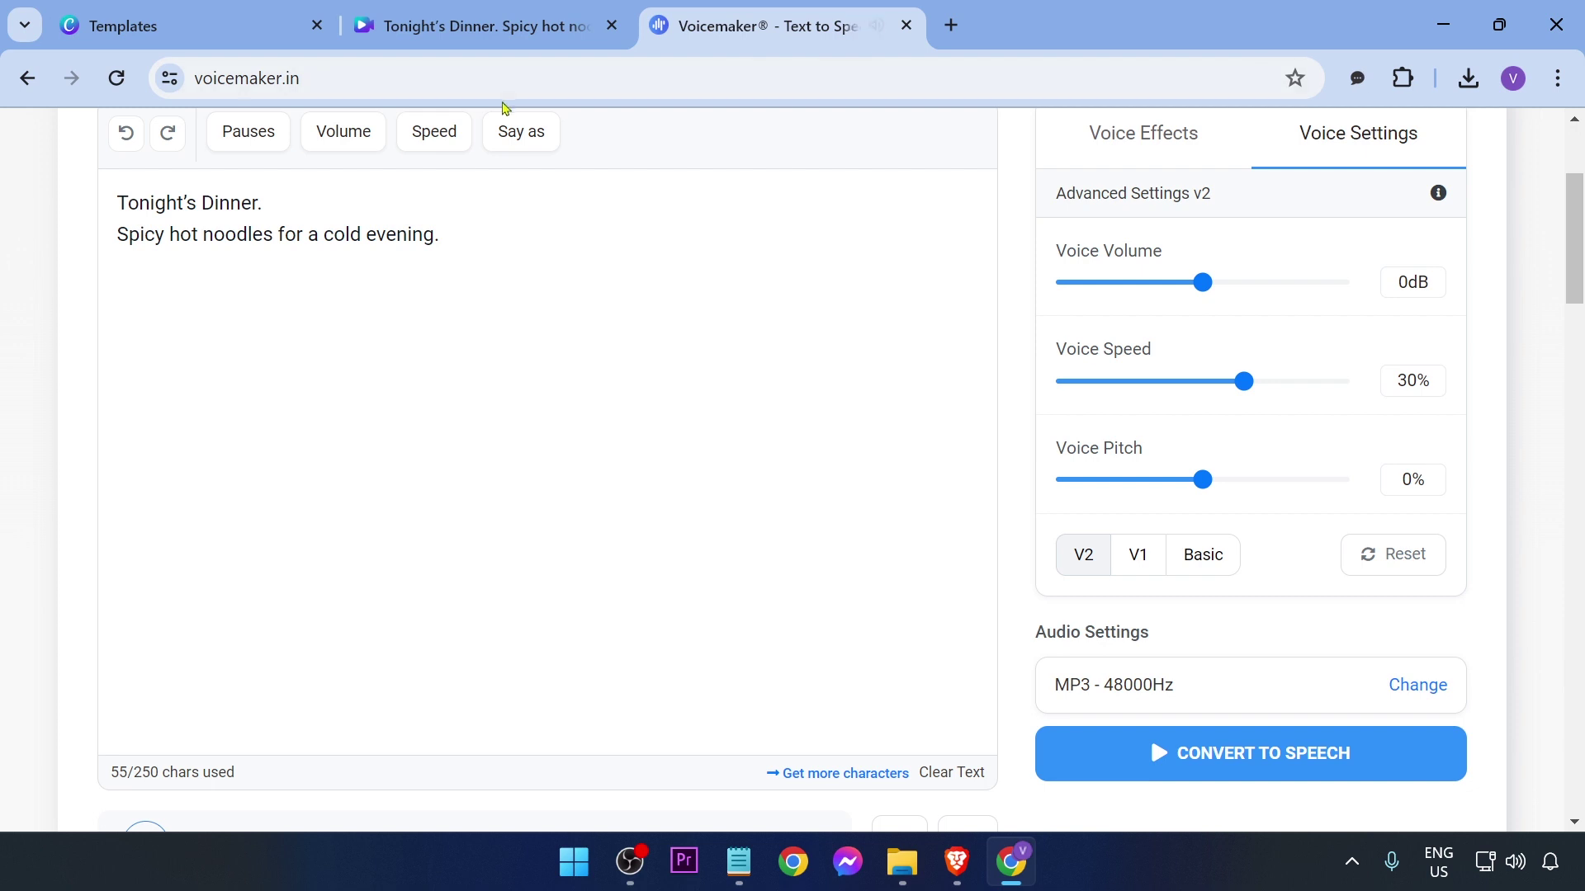
scroll(554, 436, down, 2)
scroll(554, 437, up, 2)
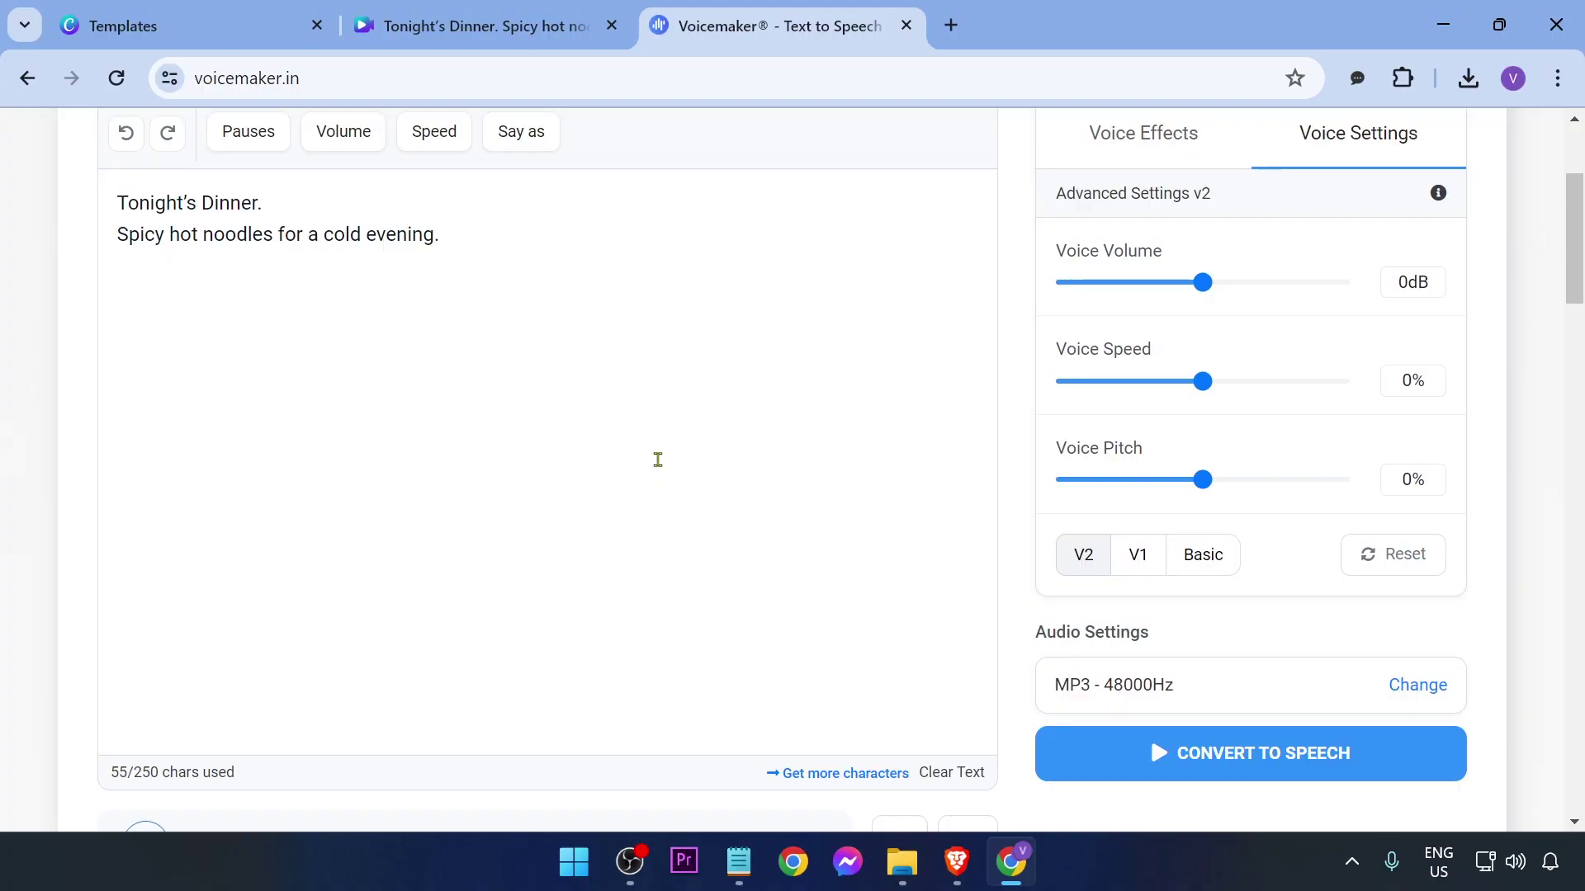
scroll(261, 705, down, 3)
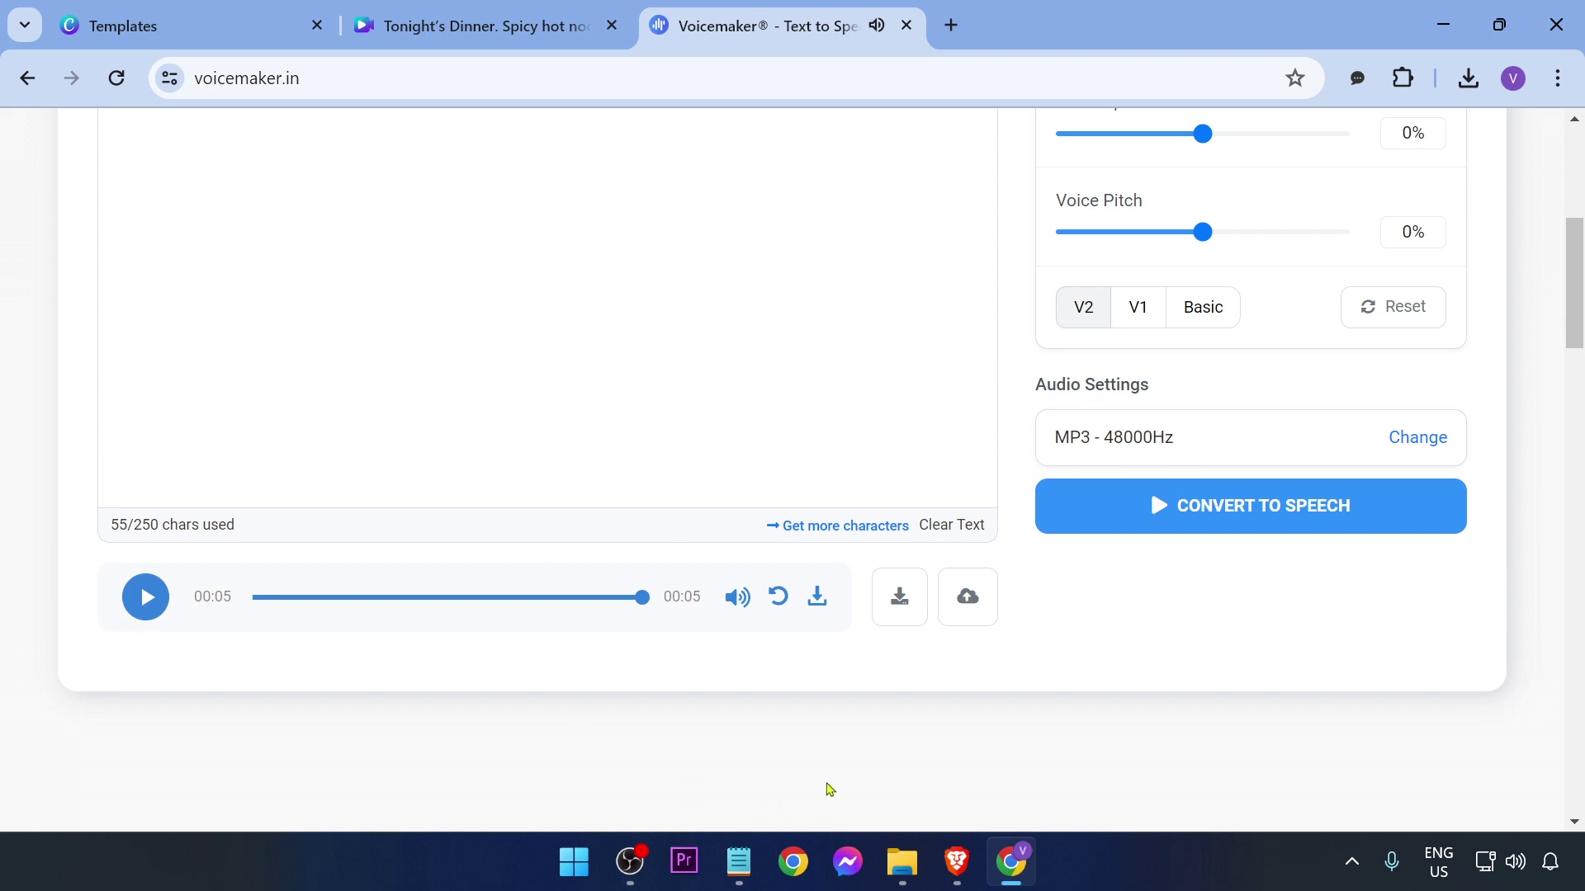
Download the MP3 voiceover, confirm it finished, and return to the Canva design.
click(816, 596)
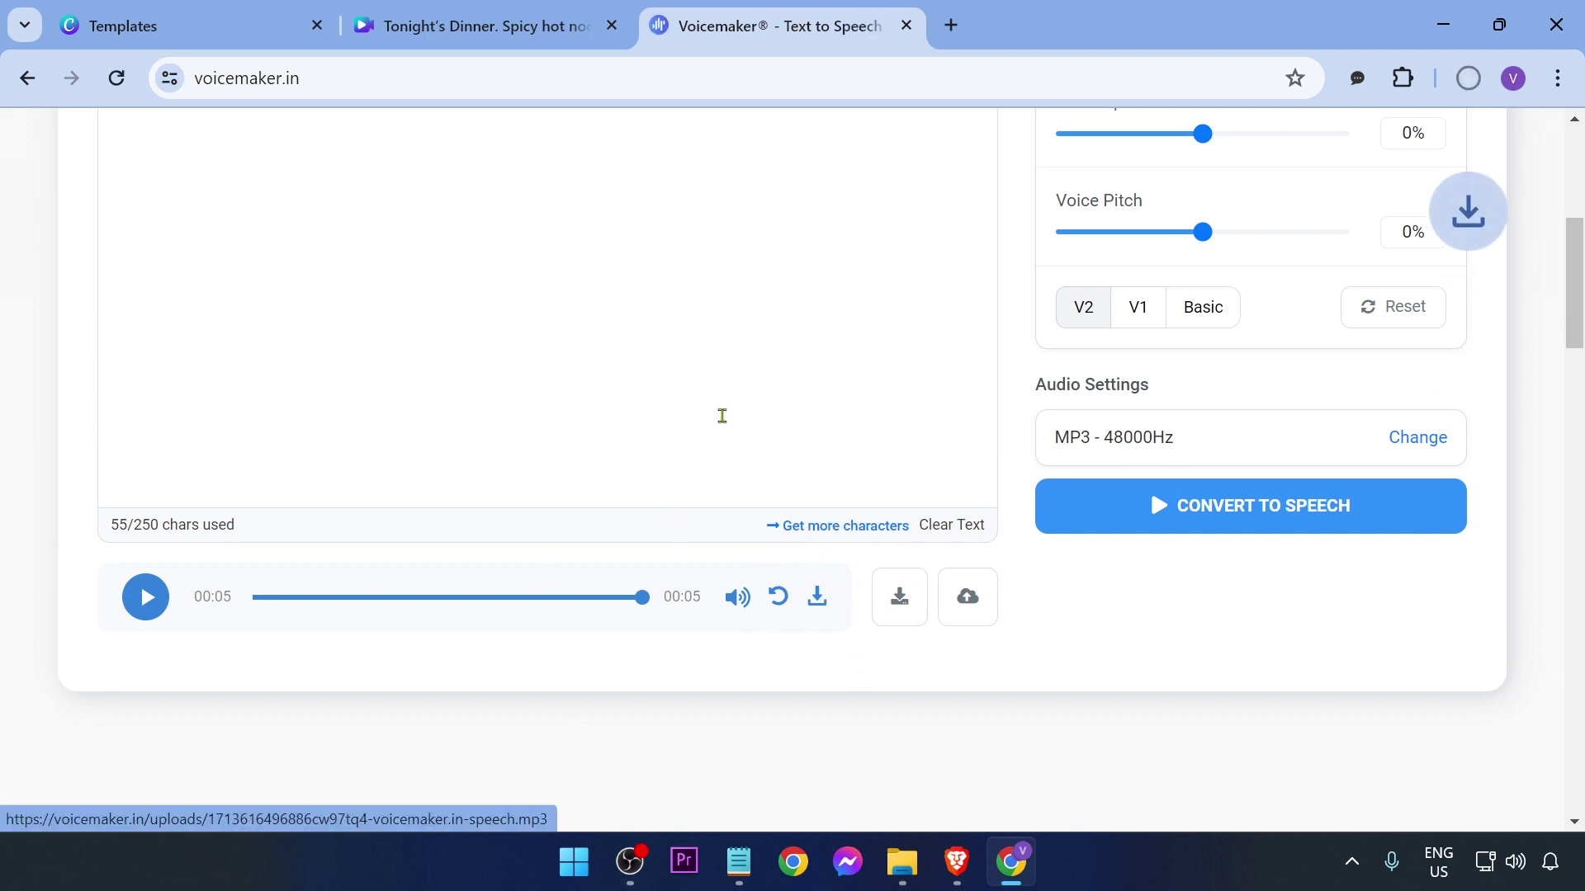
click(1477, 86)
click(479, 25)
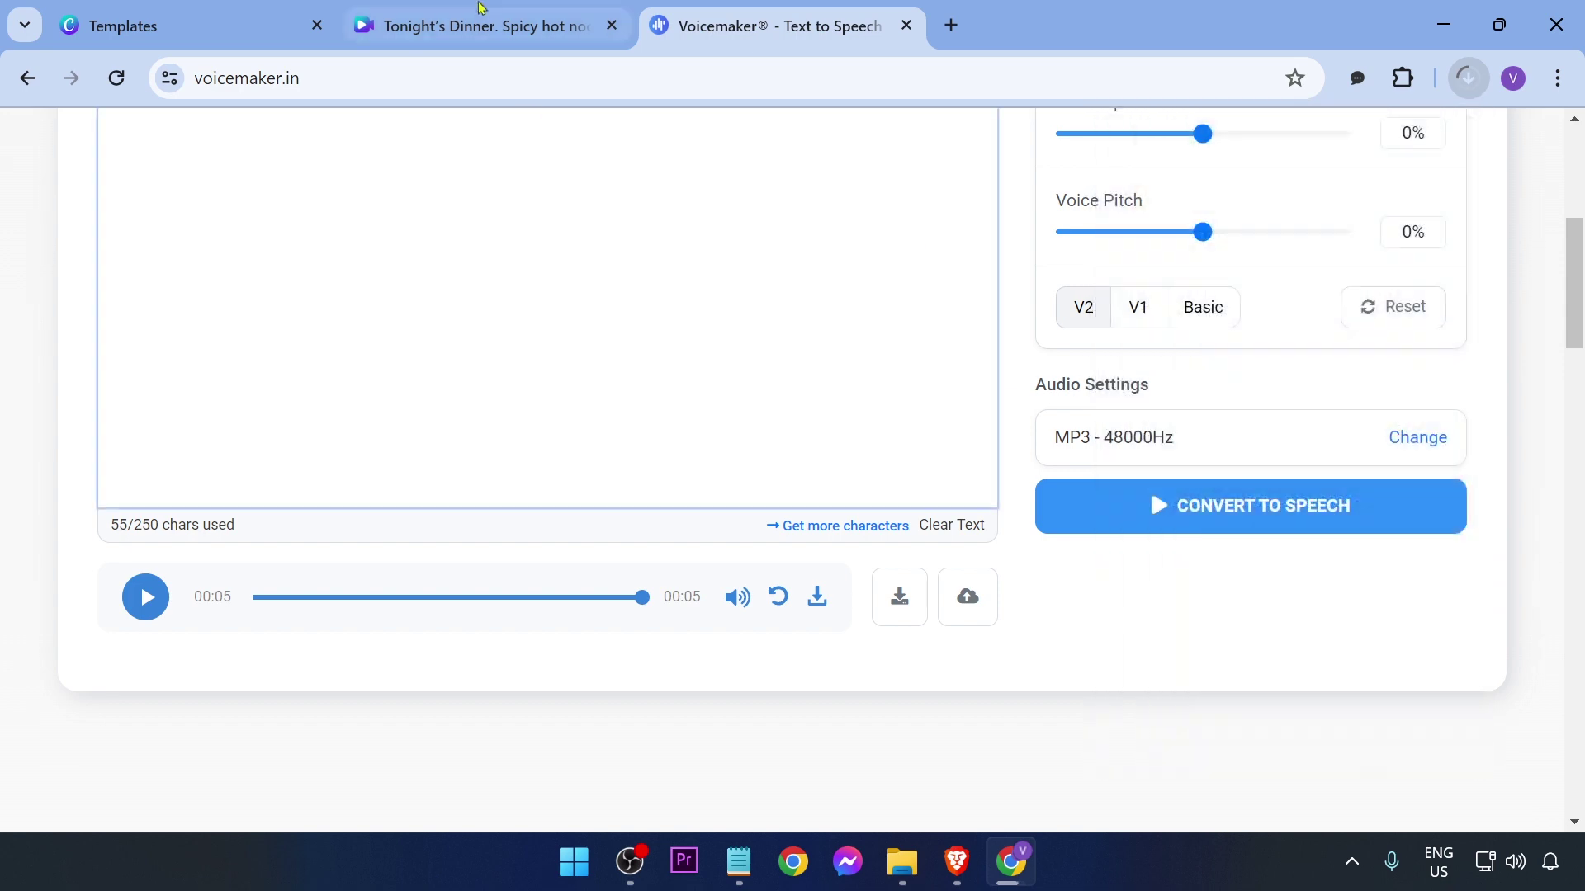
Upload the downloaded voiceover MP3 into Canva and drop it onto the timeline as an audio track.
click(732, 400)
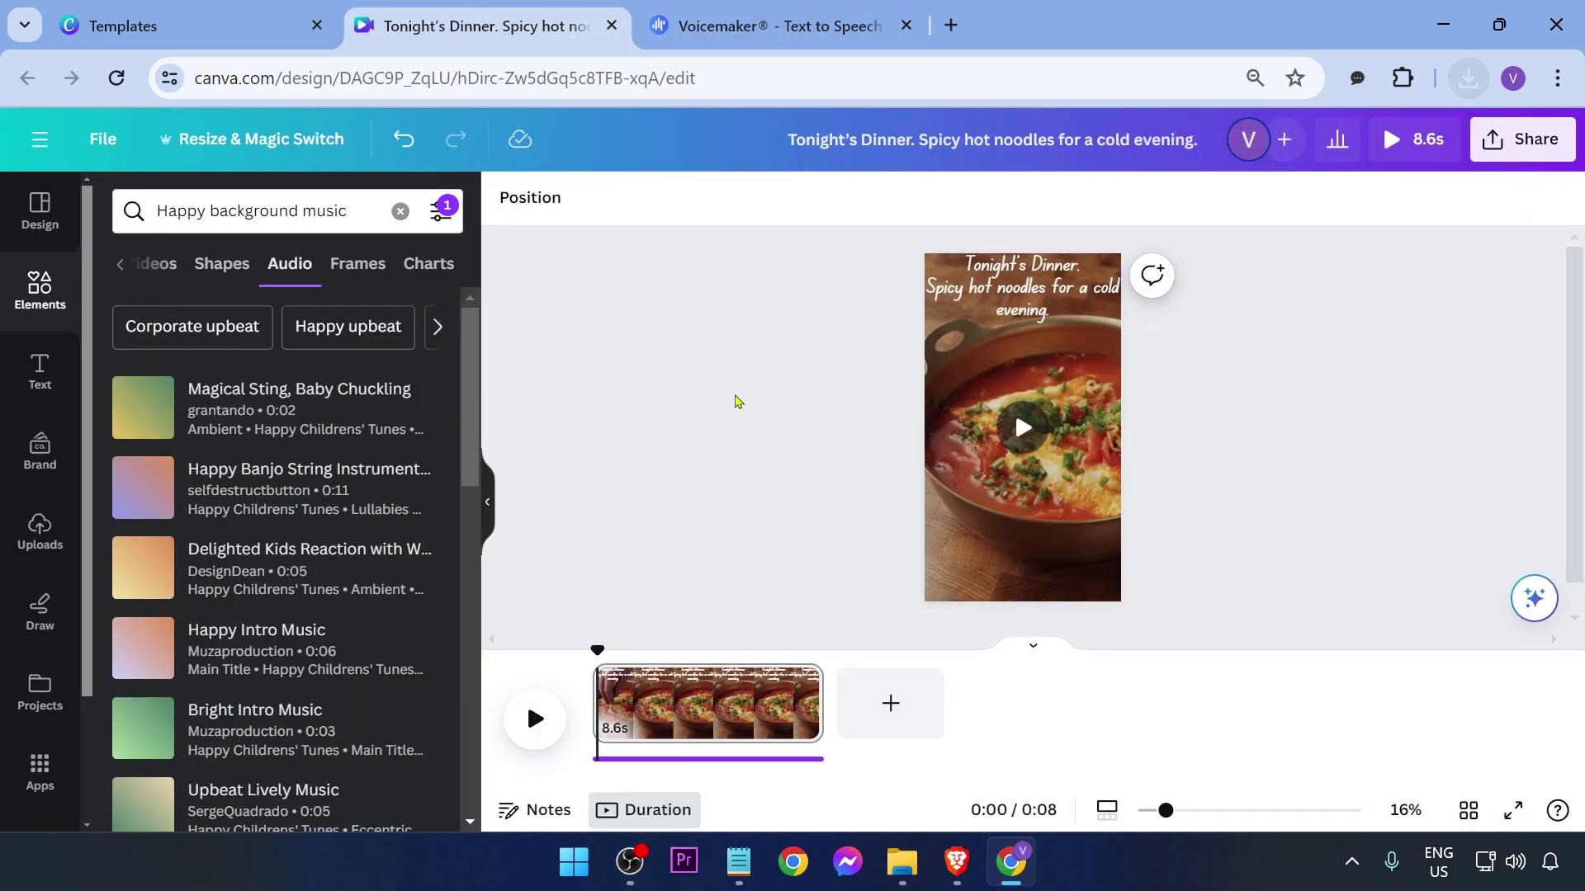
click(1469, 77)
drag(1262, 198, 165, 520)
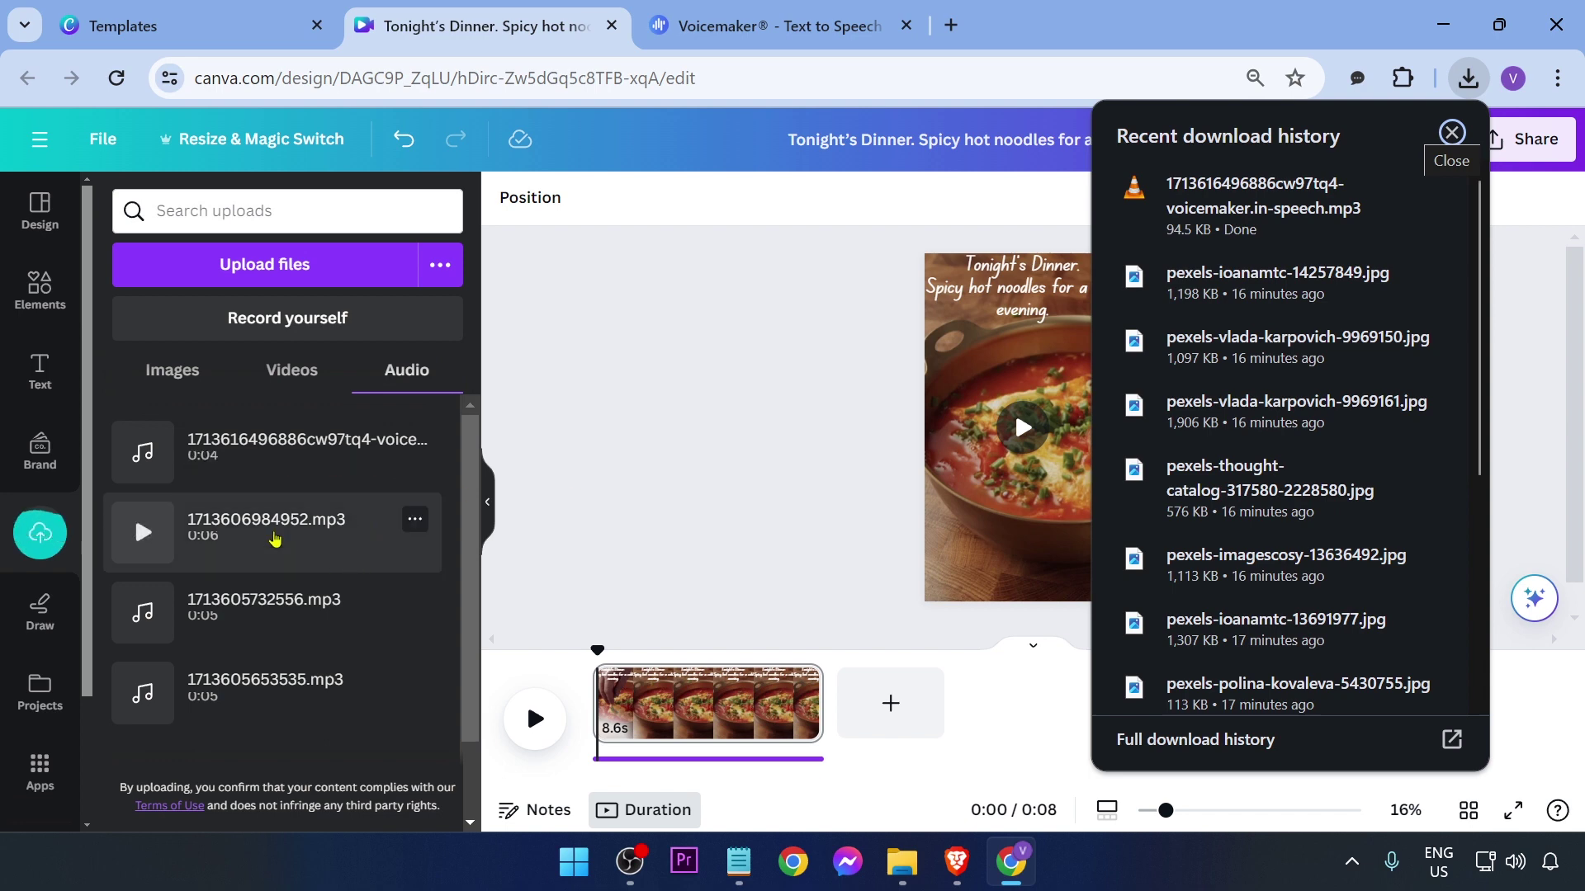
drag(269, 468, 667, 743)
Start the voiceover slightly later and preview the video with the new voiceover.
click(593, 615)
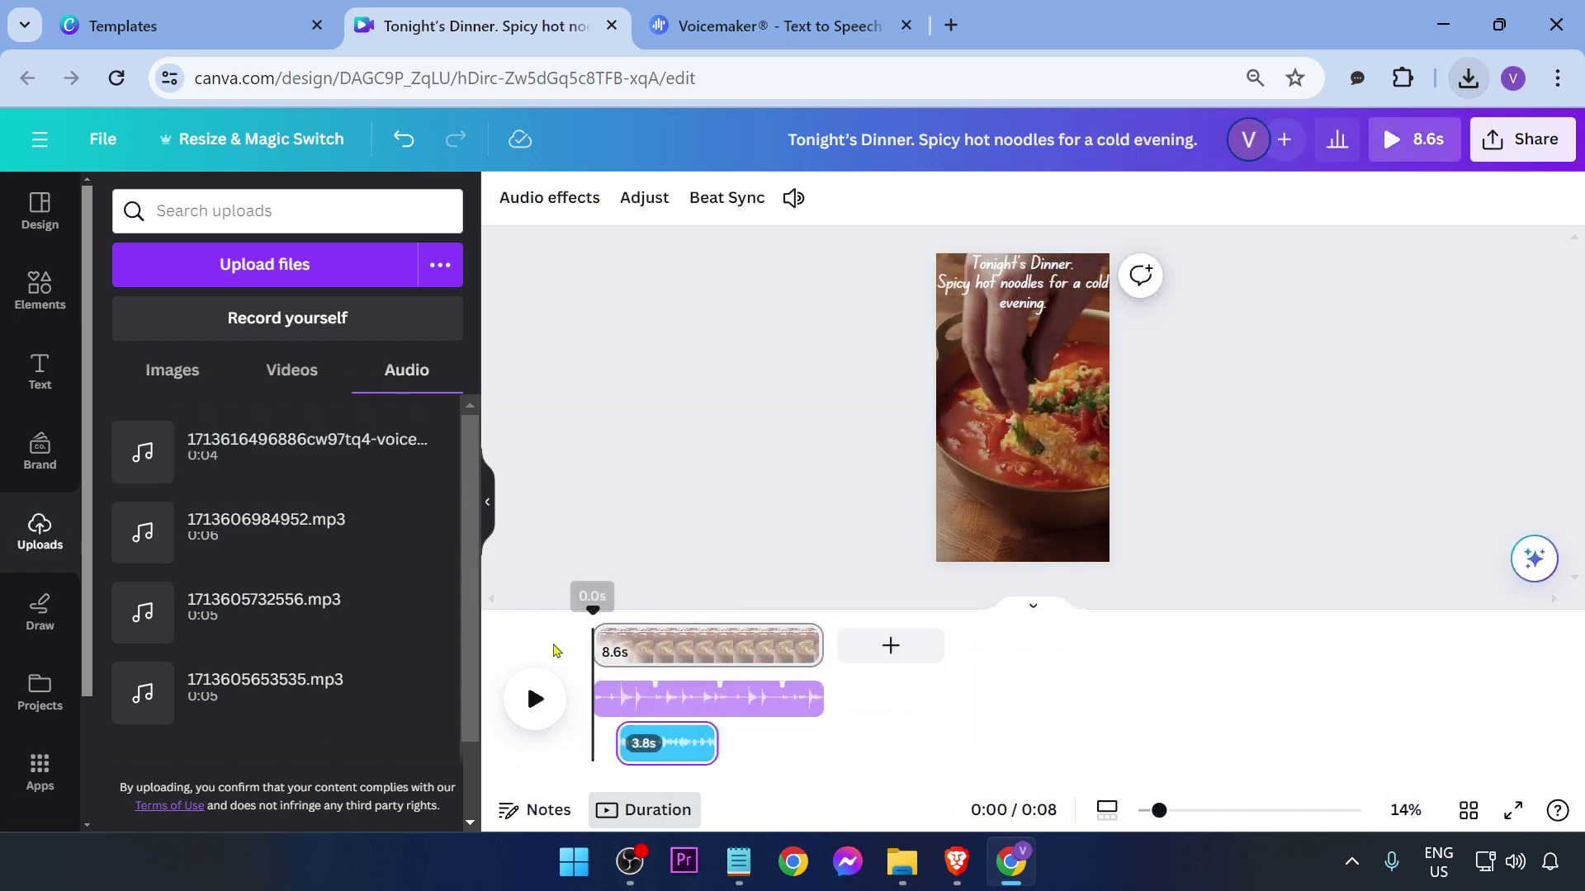
click(535, 701)
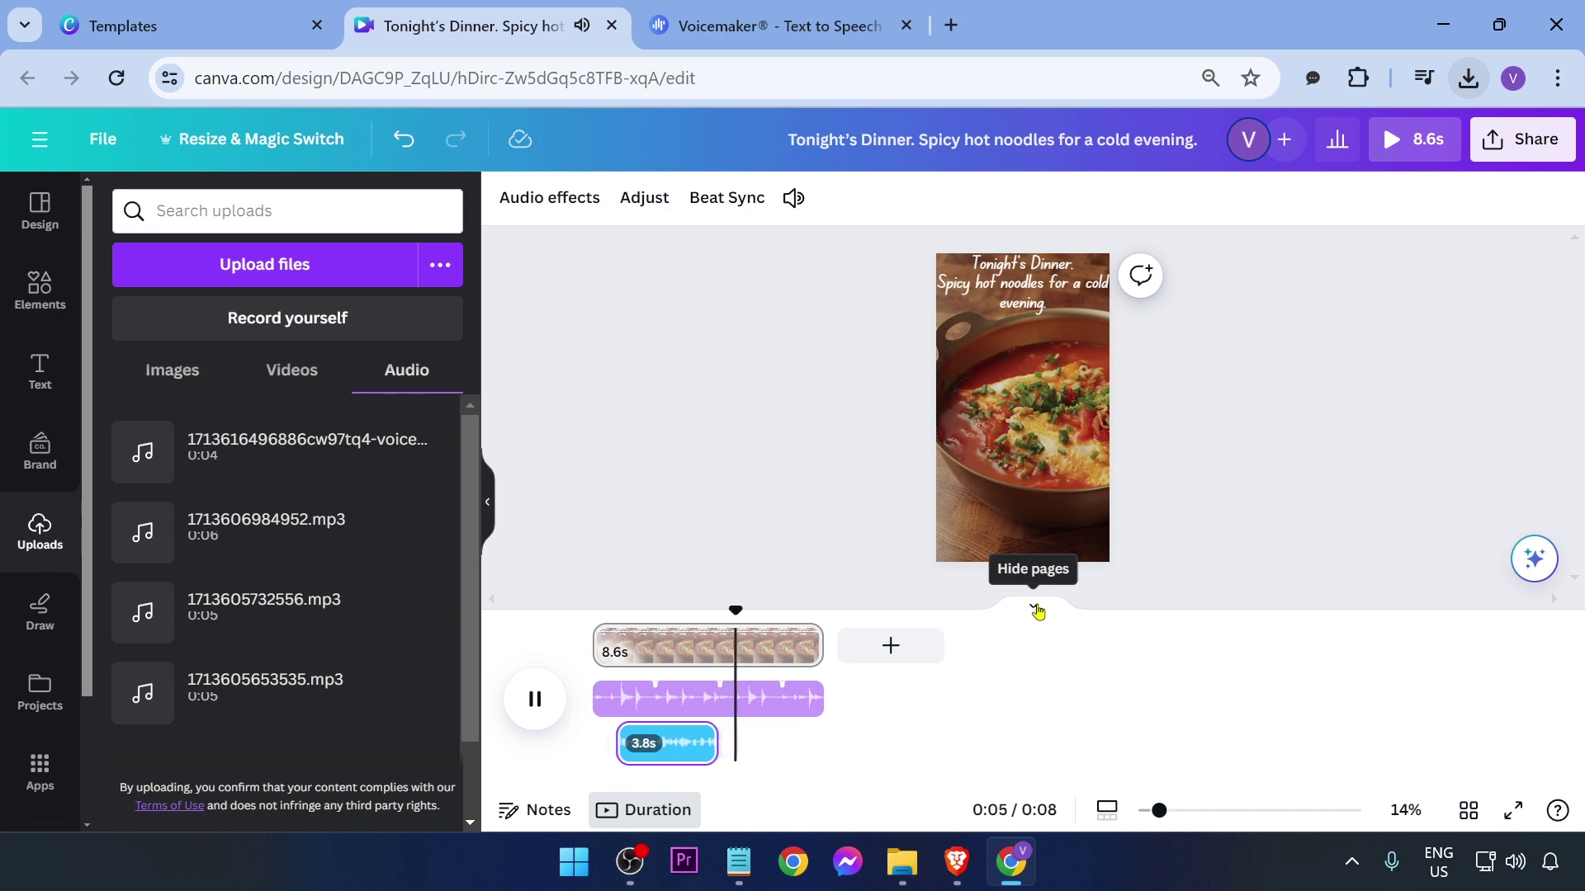
key(space)
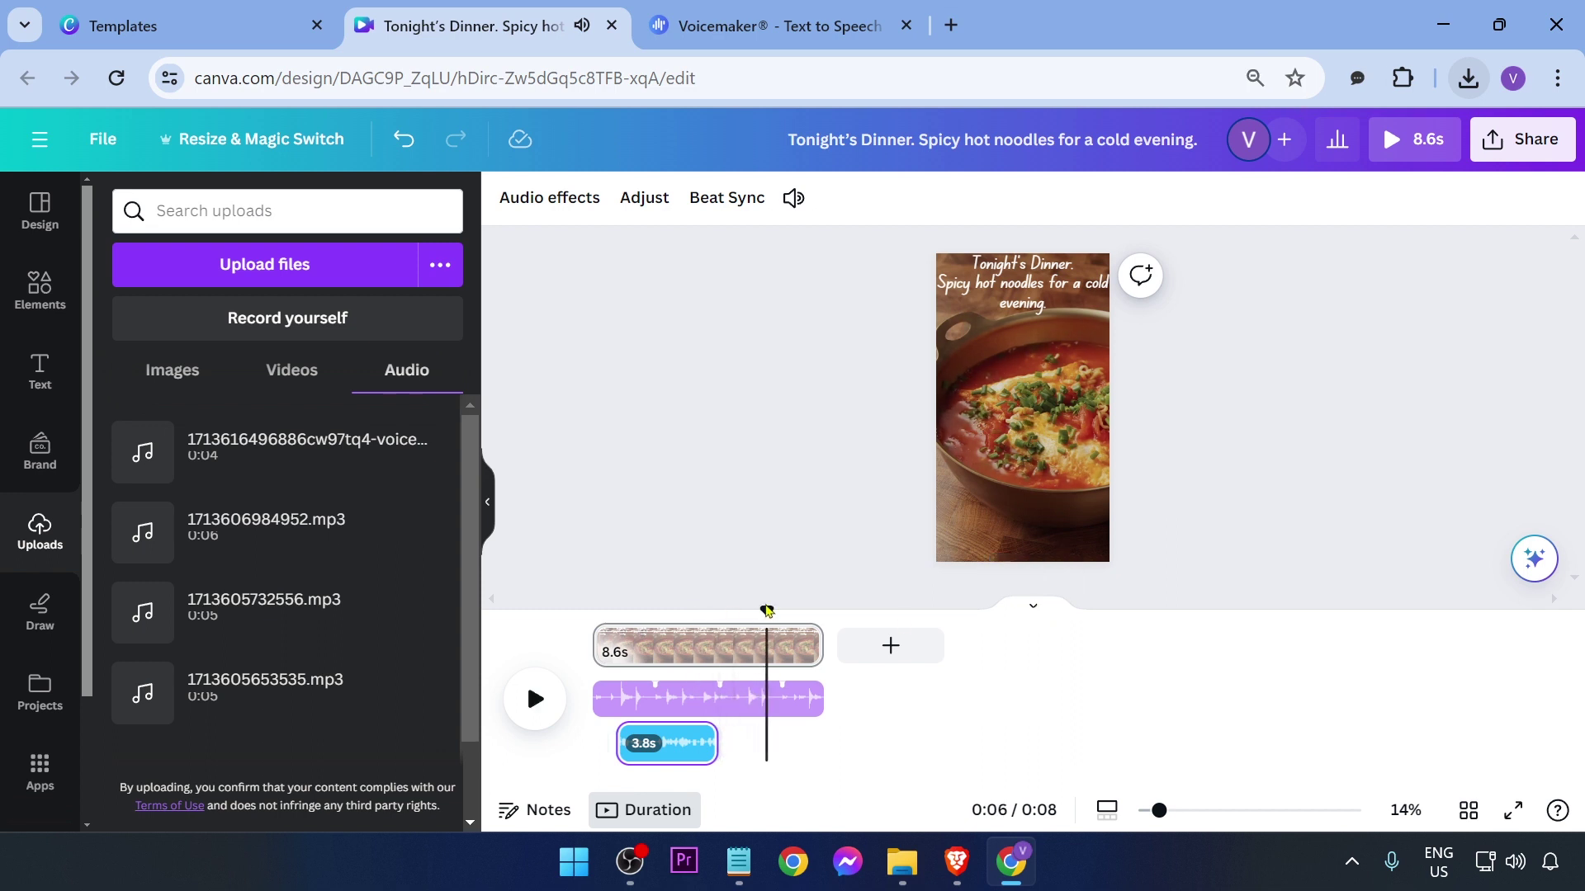
Export the design as a 1080p MP4 Video through Share > Download.
click(1530, 142)
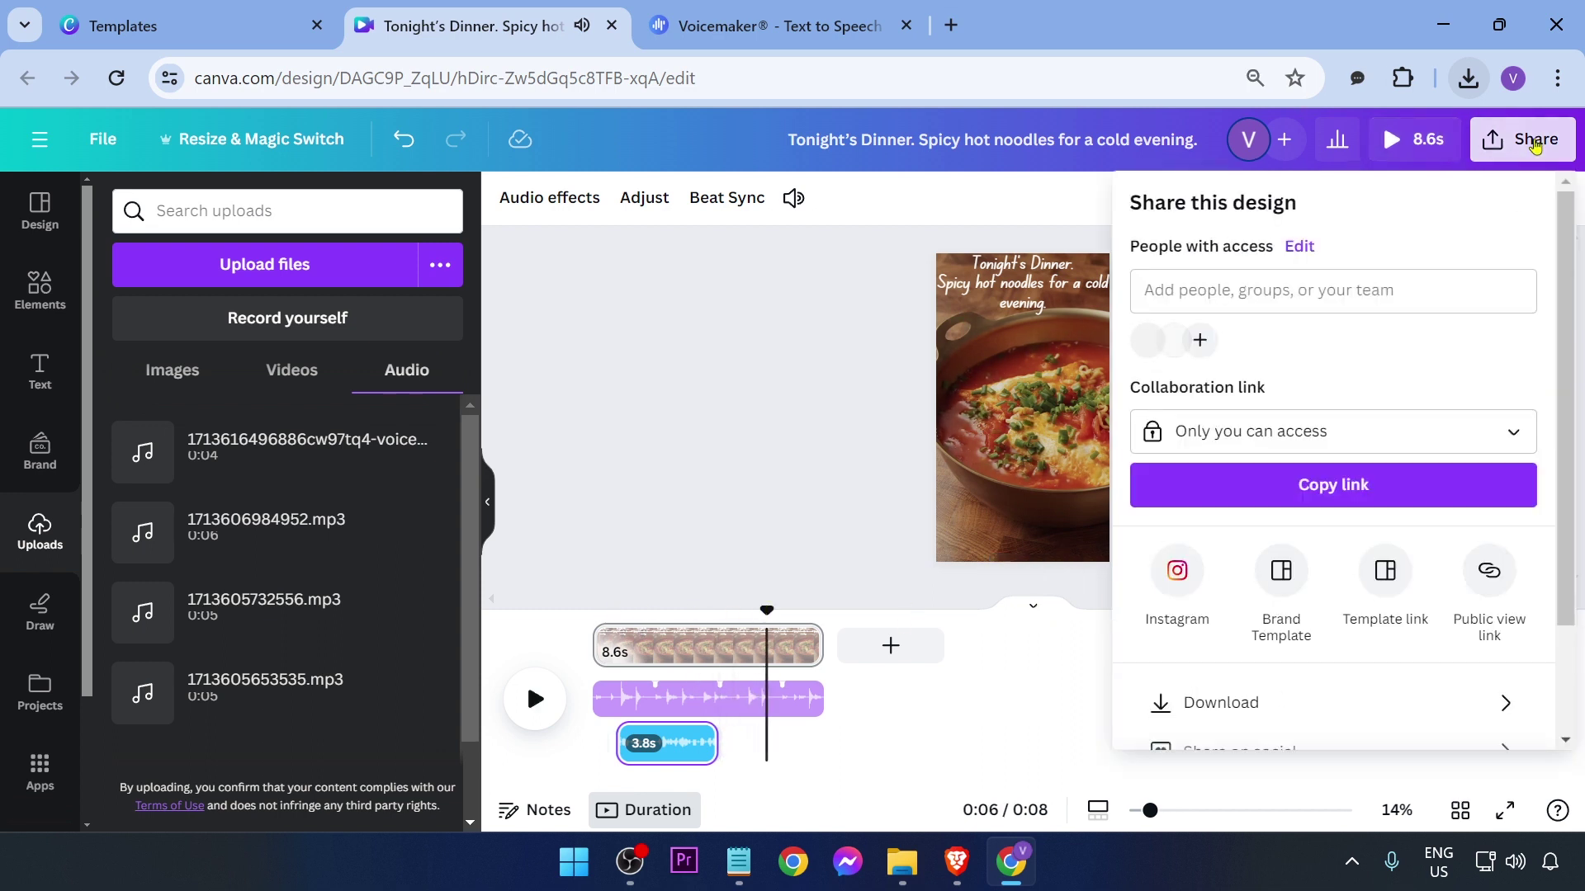
scroll(1245, 559, down, 2)
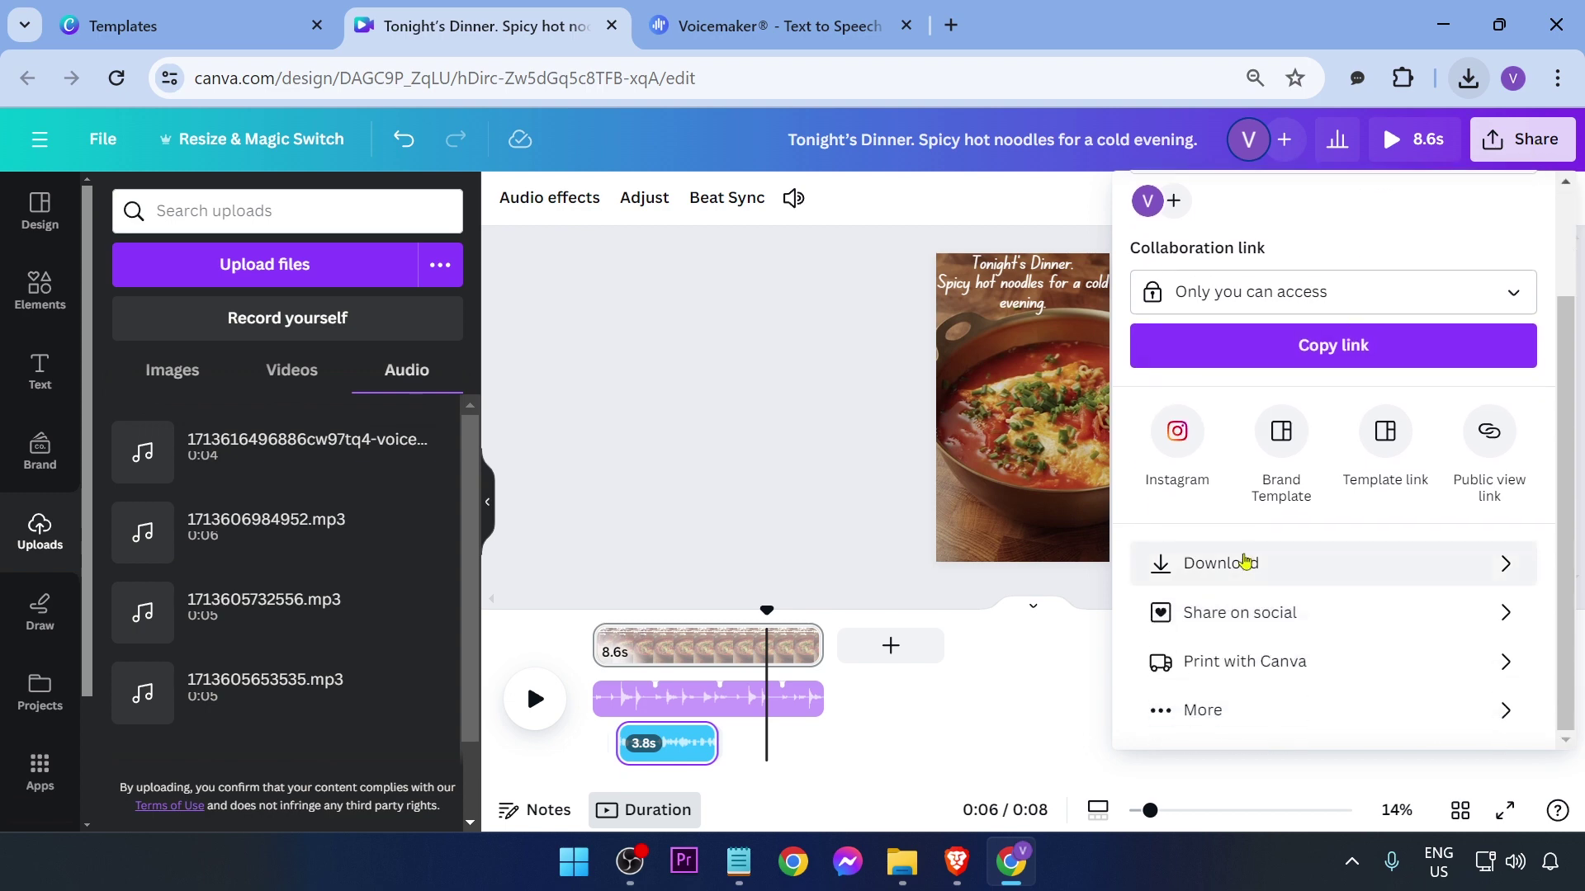
click(1246, 560)
click(1253, 311)
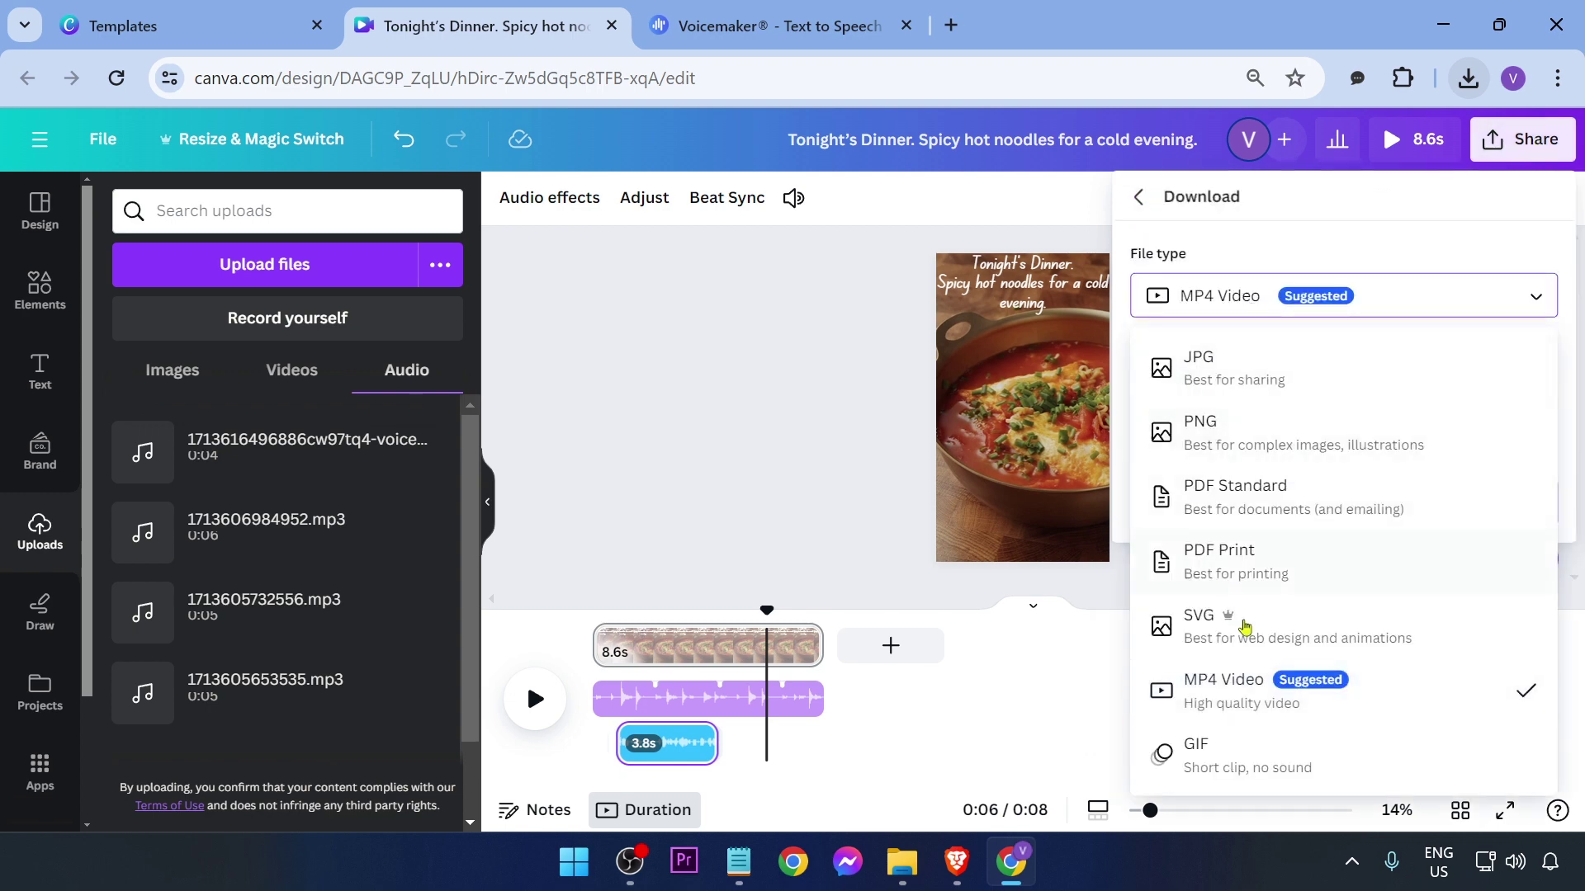
click(1253, 680)
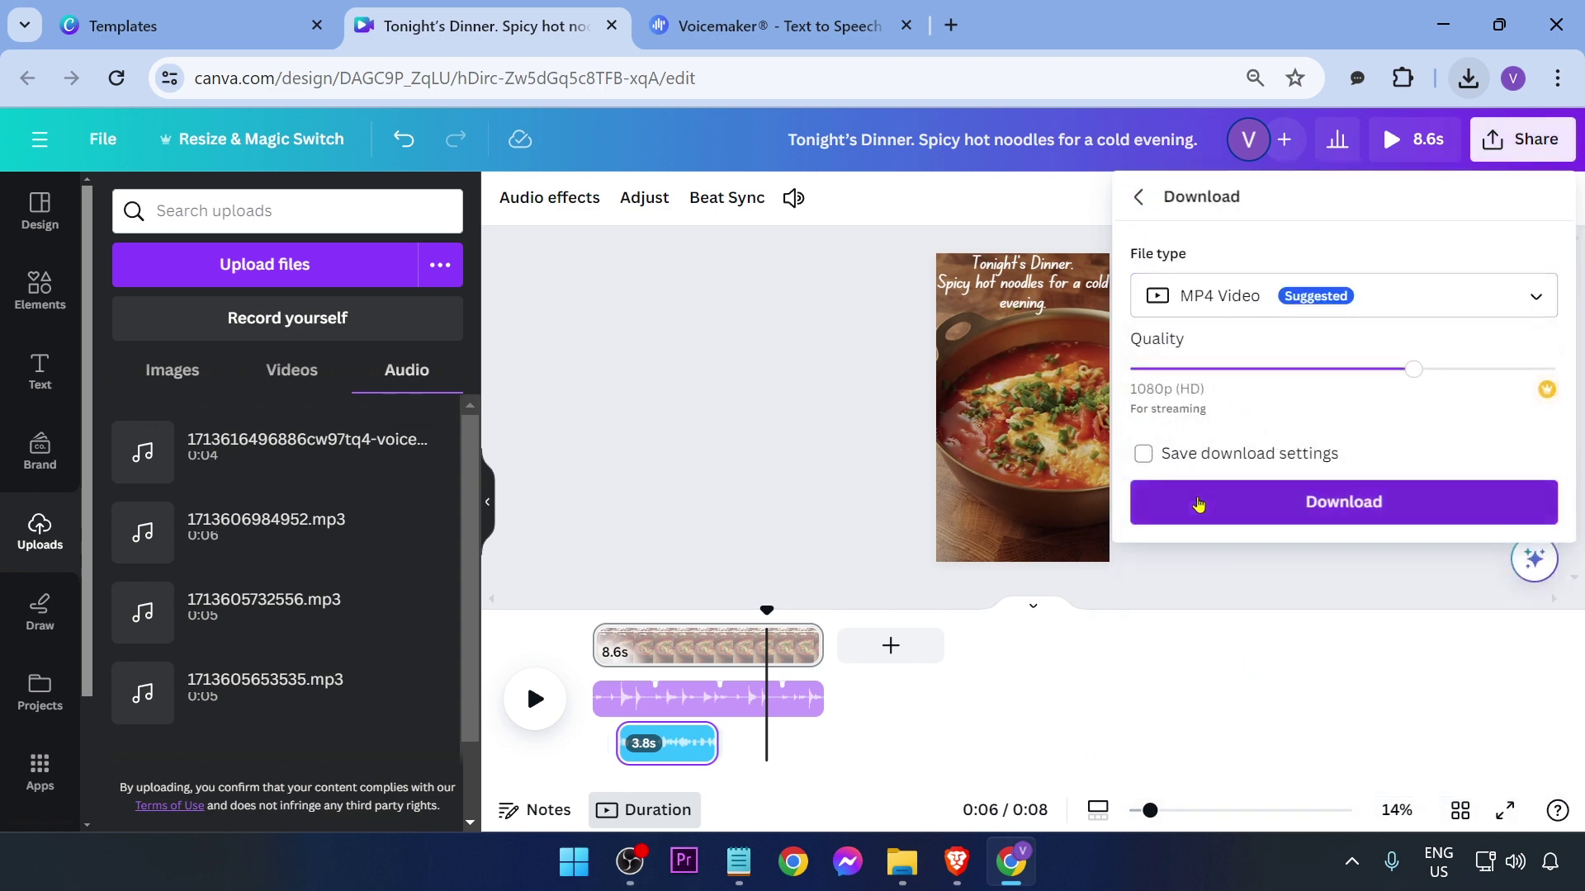
click(1201, 500)
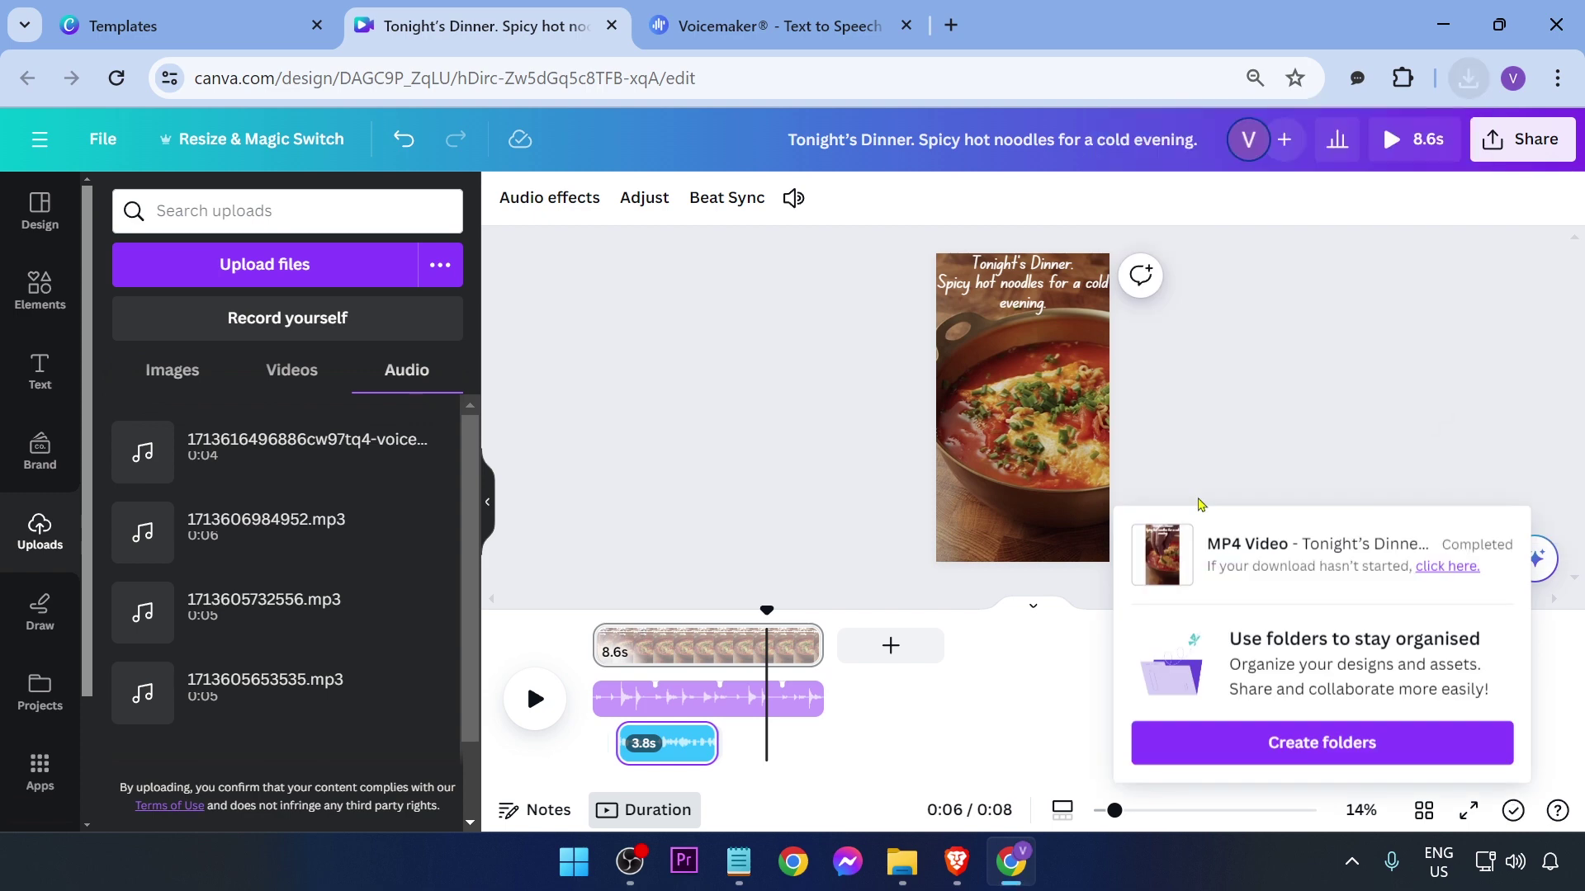
Play the downloaded MP4, pausing and skipping ahead to about 3 seconds to check it.
click(1469, 77)
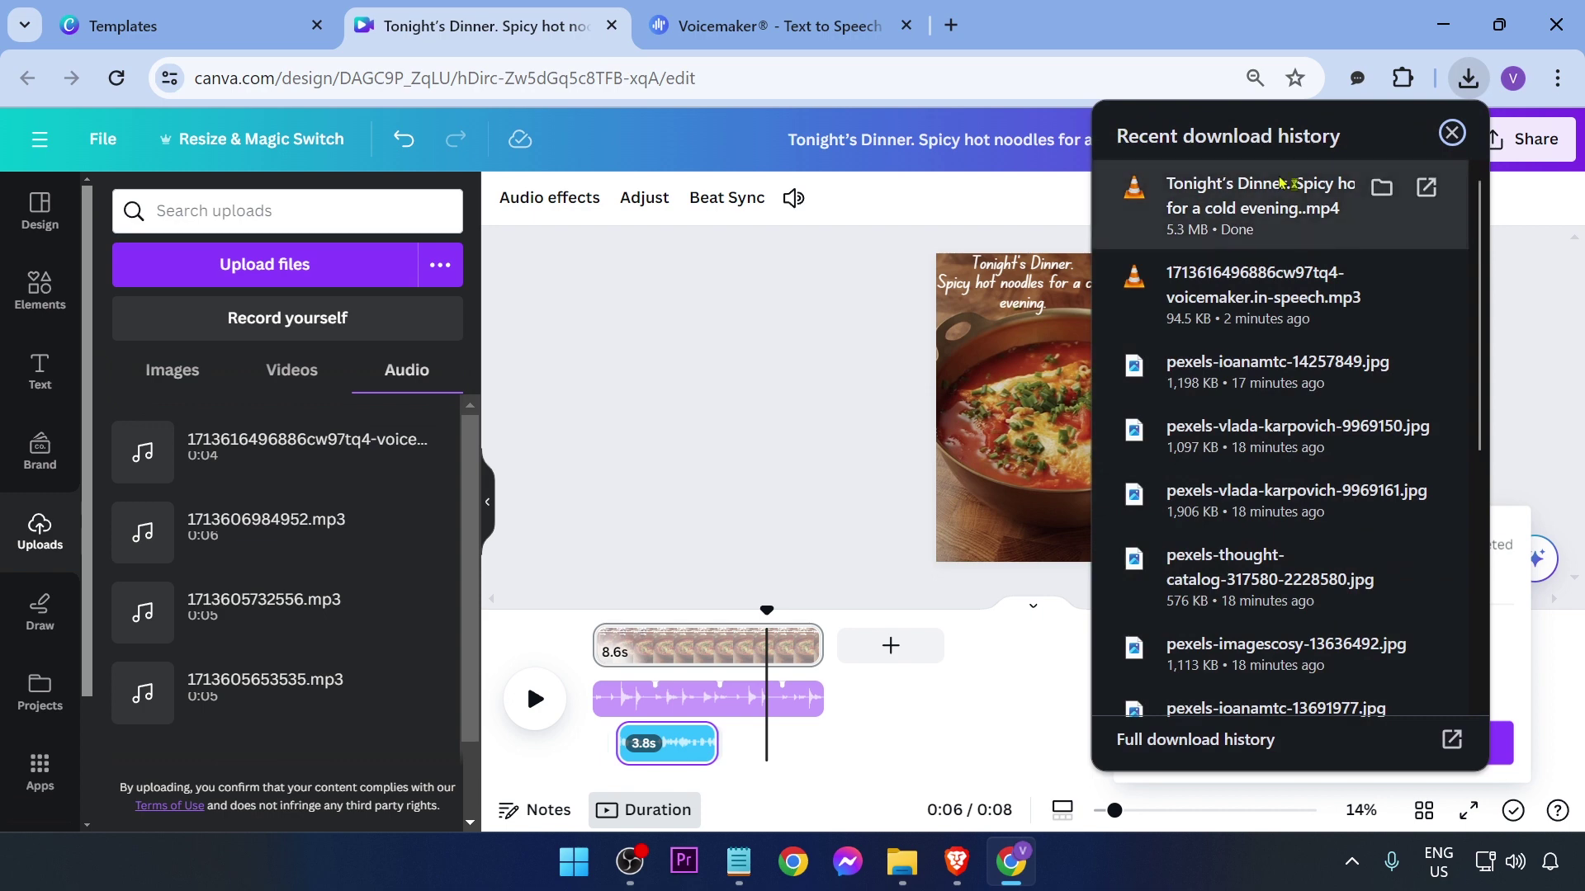
click(1222, 202)
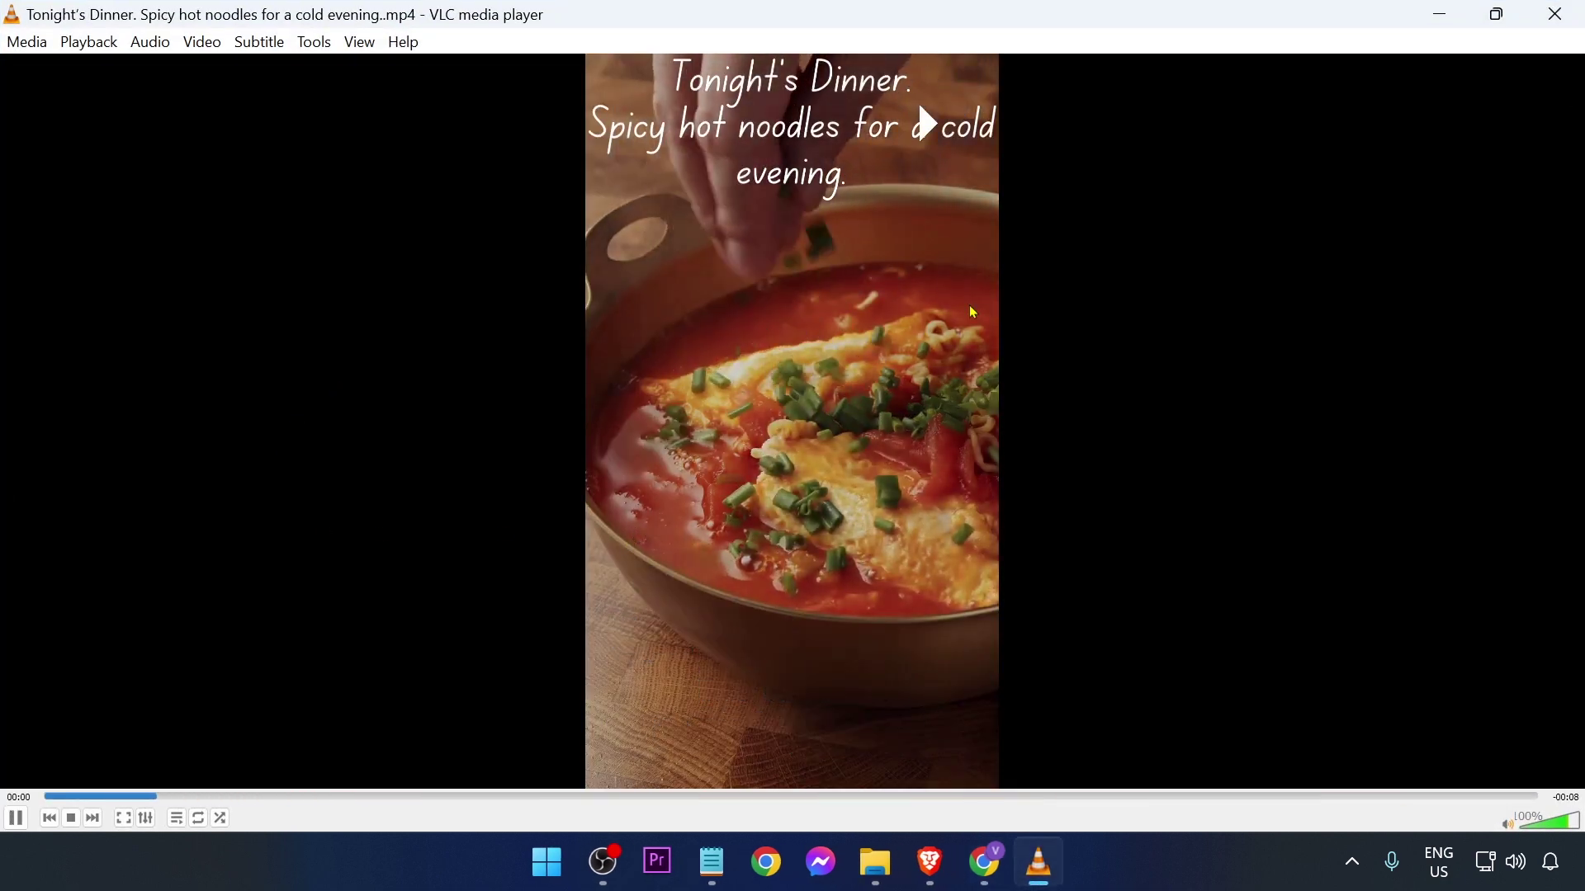
key(space)
drag(587, 794, 753, 795)
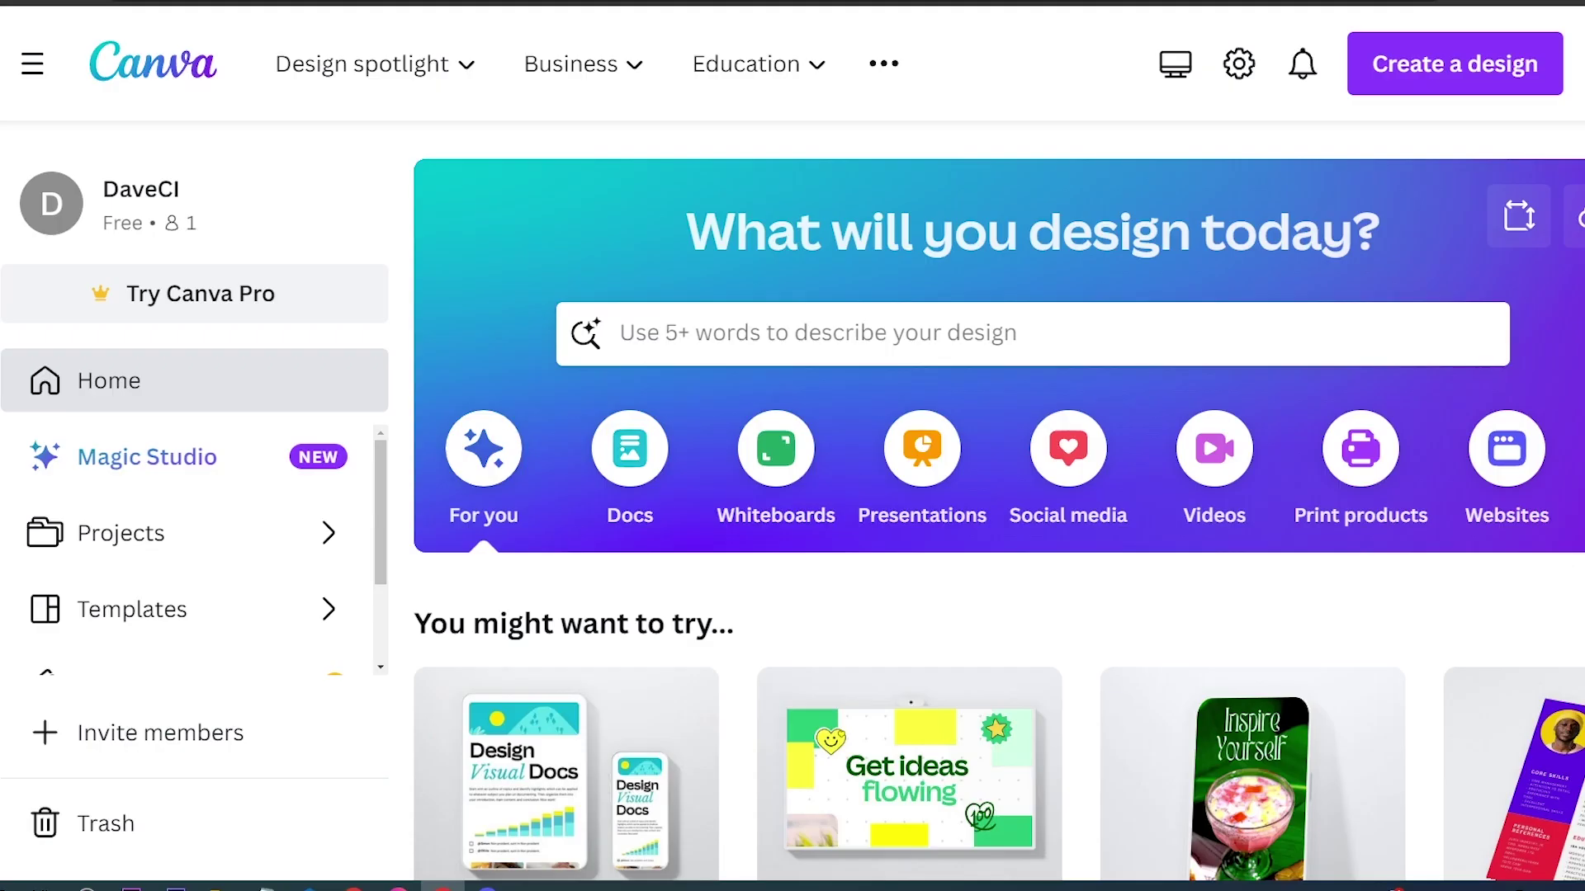
Go to the Canva Pro plan page via Plans and pricing.
mouse_move(883, 63)
click(991, 164)
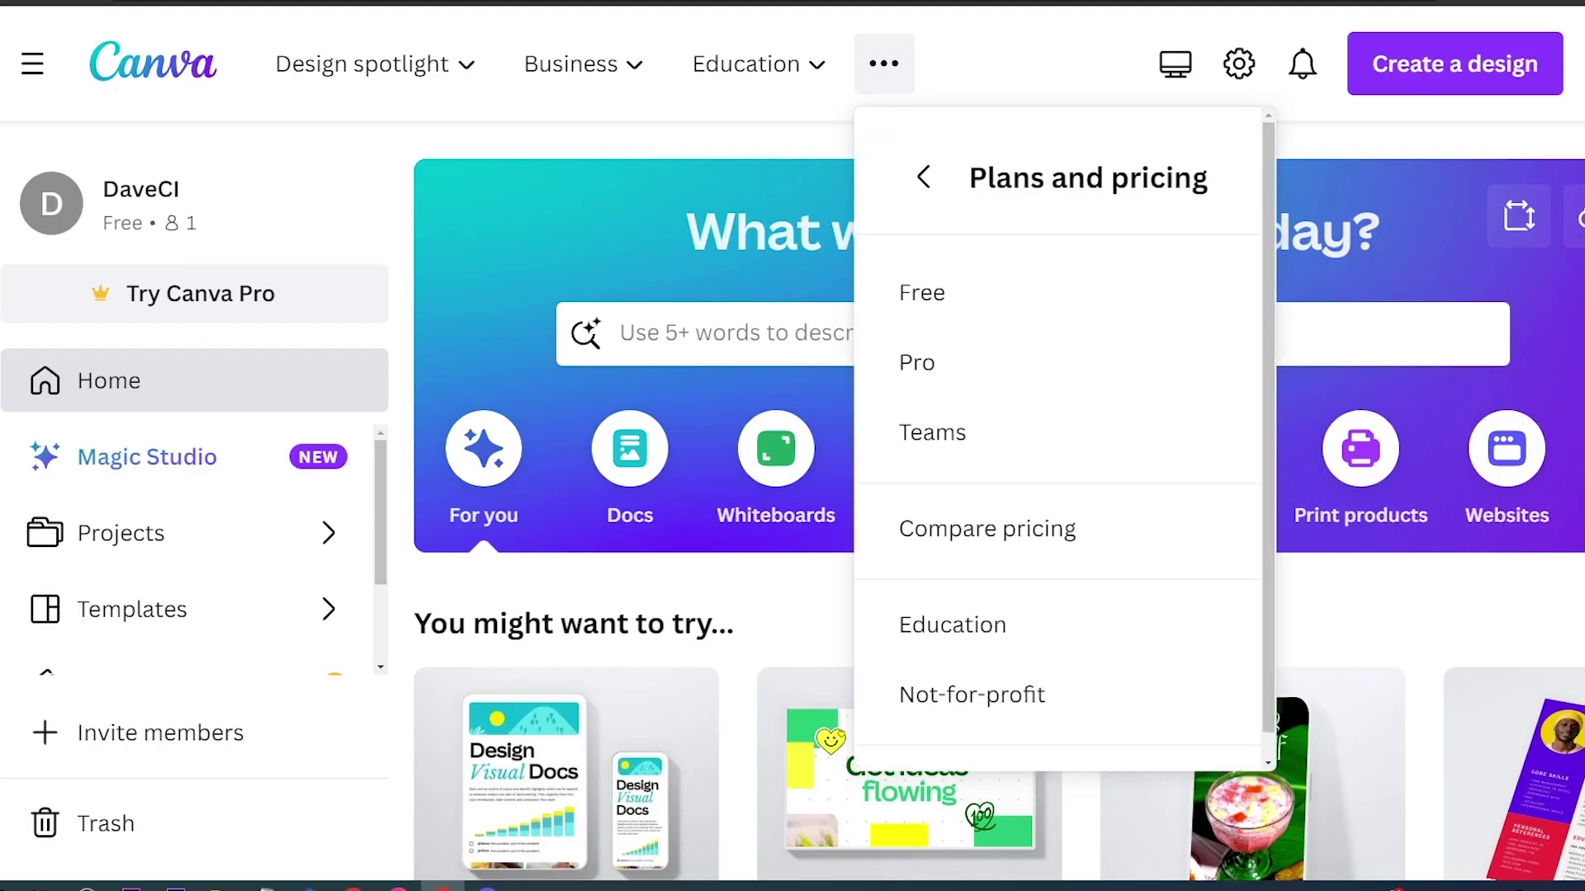
click(916, 360)
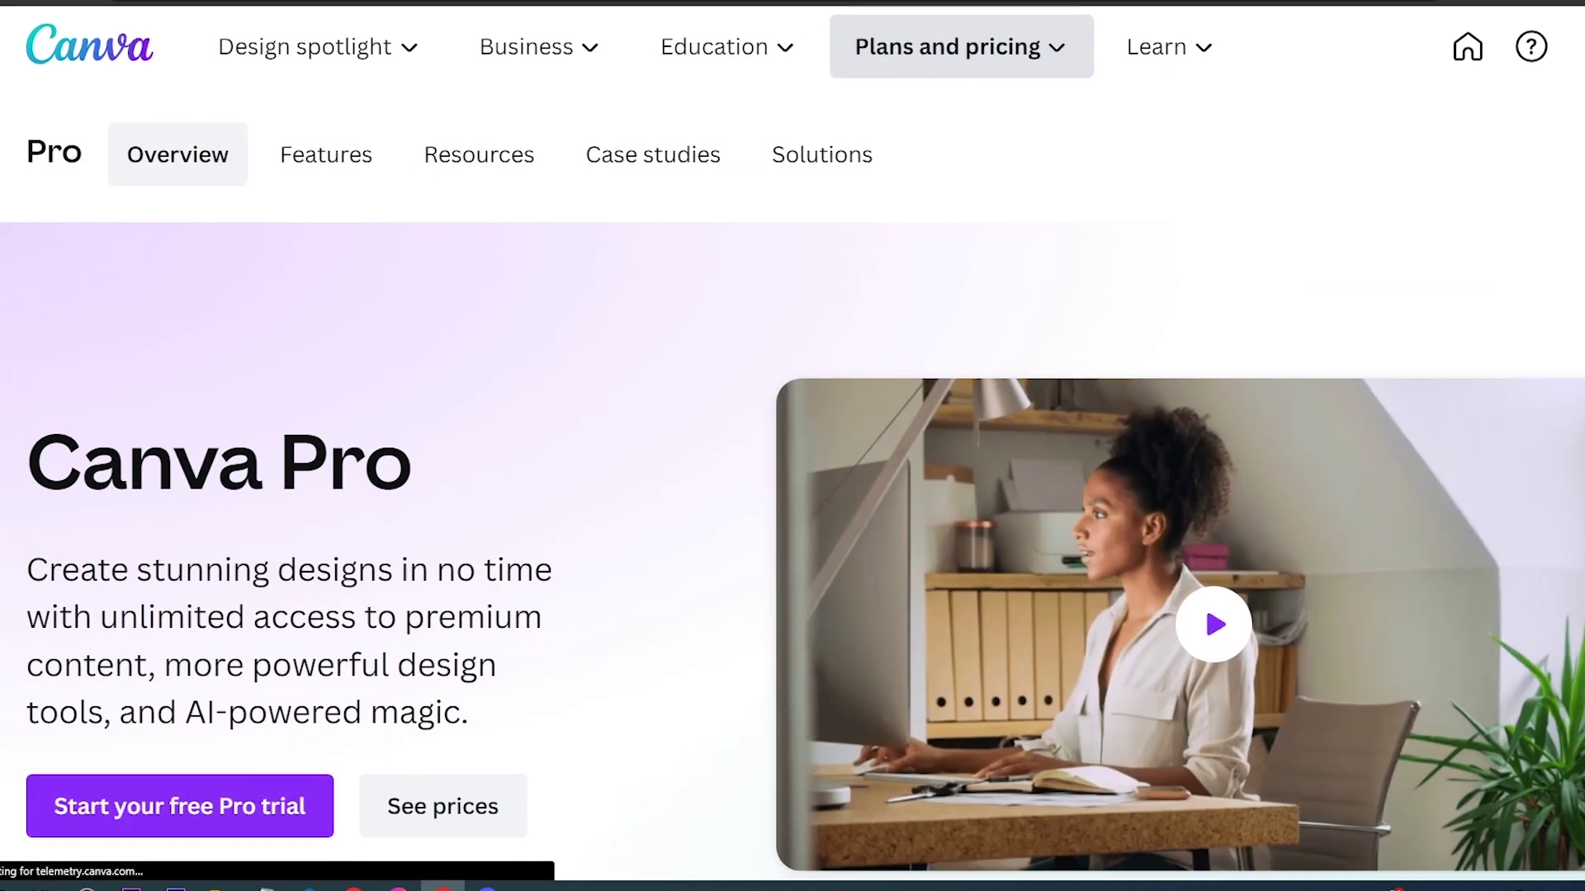
Scroll through the Pro overview, highlighting phrases like 'more powerful design tools, and AI-powered magic'.
scroll(793, 445, down, 1)
drag(136, 496, 377, 496)
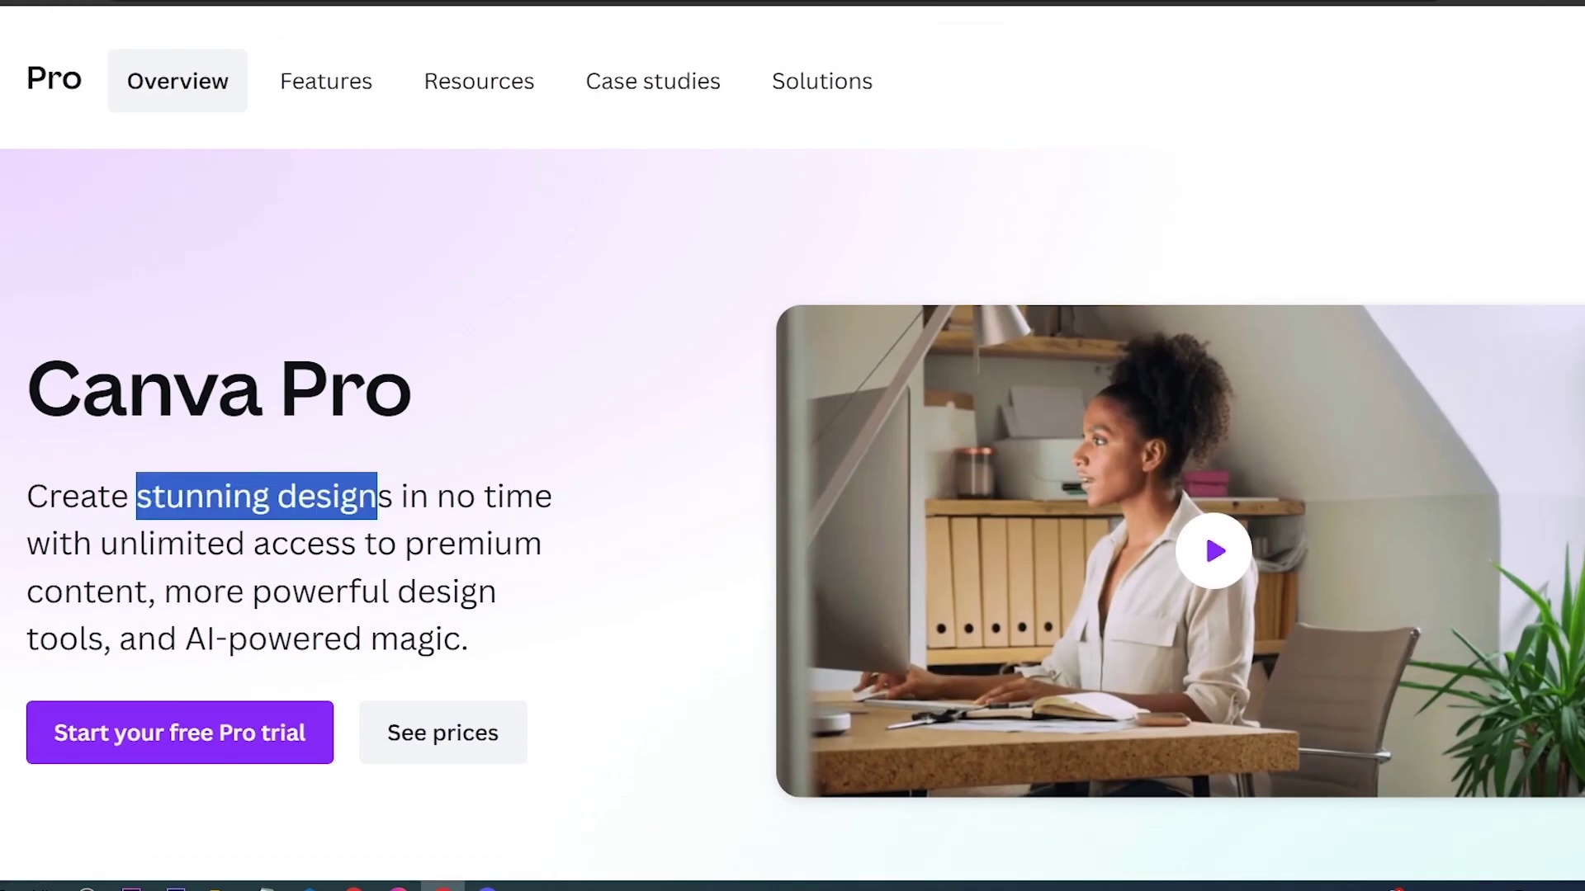
drag(165, 591, 497, 591)
drag(27, 639, 461, 638)
scroll(793, 445, down, 10)
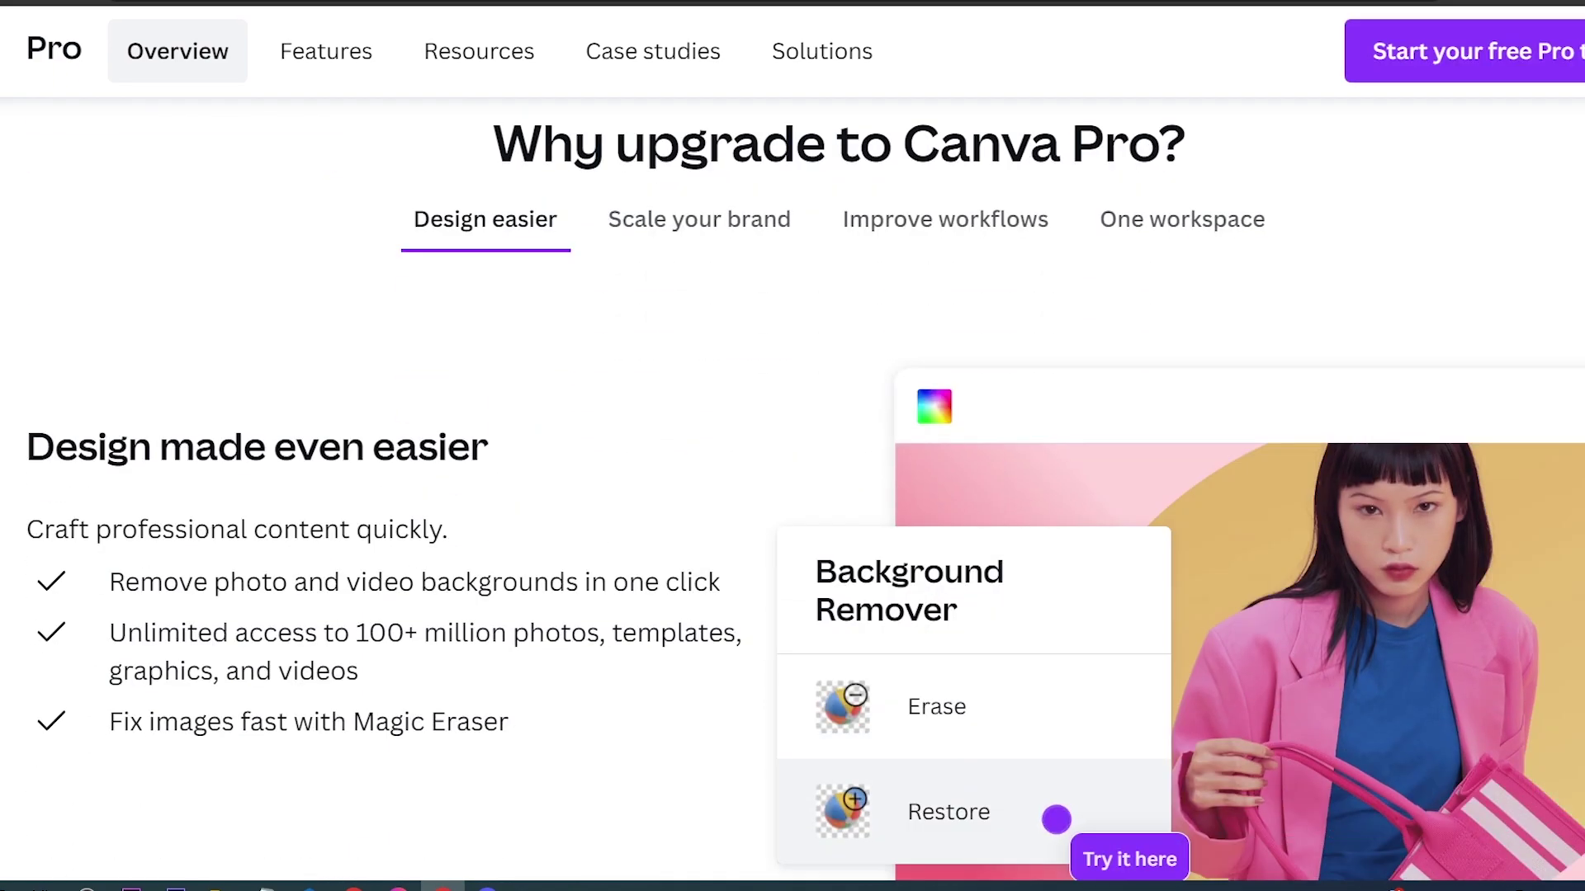
scroll(793, 495, down, 10)
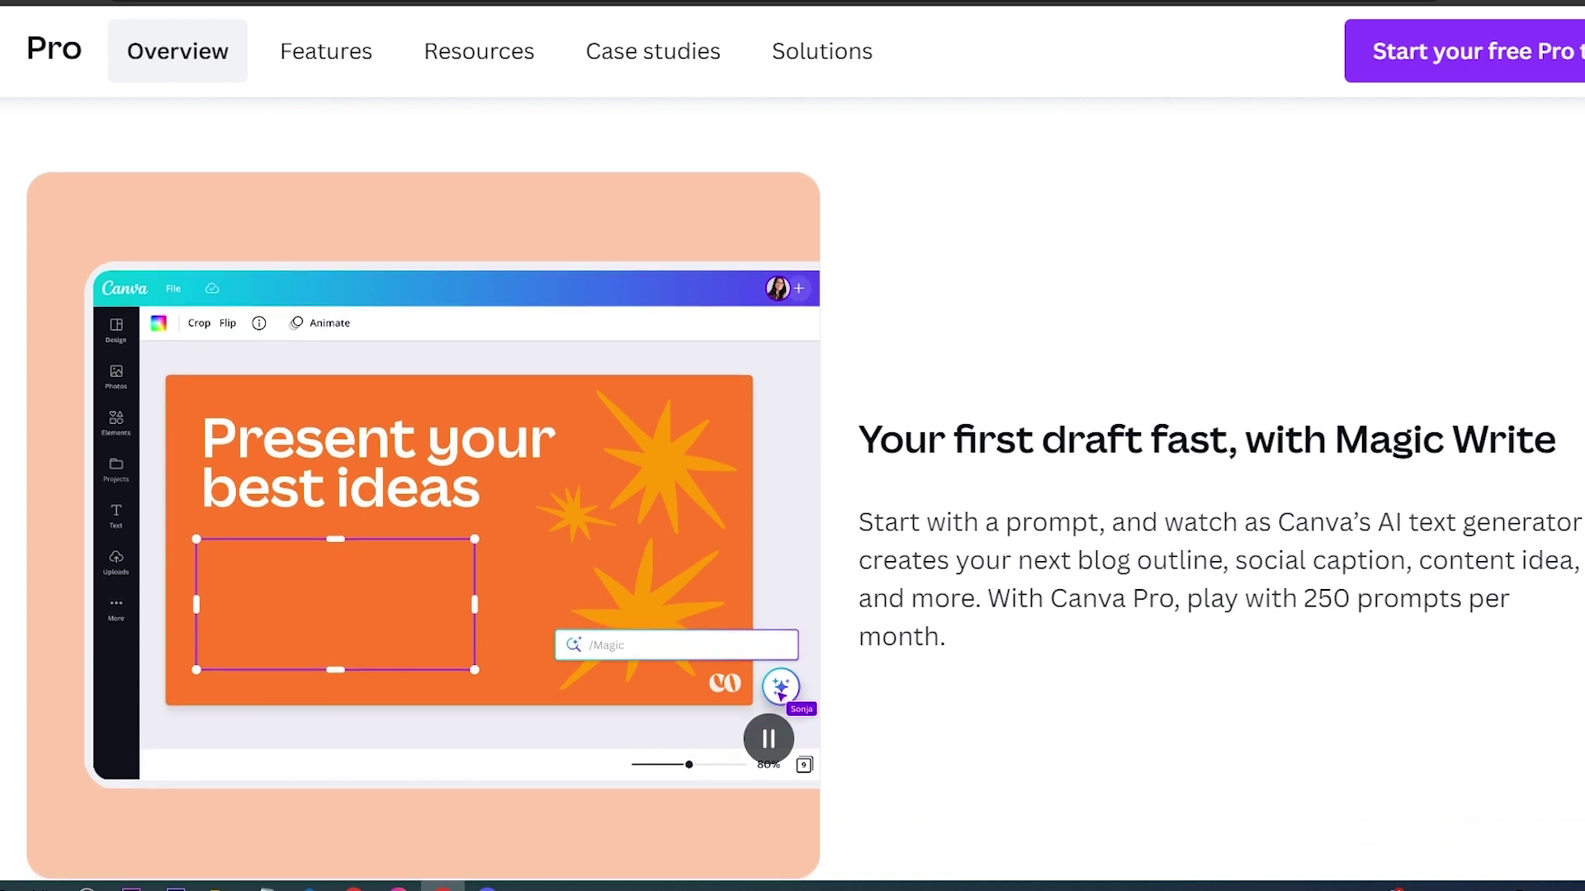
scroll(793, 495, down, 6)
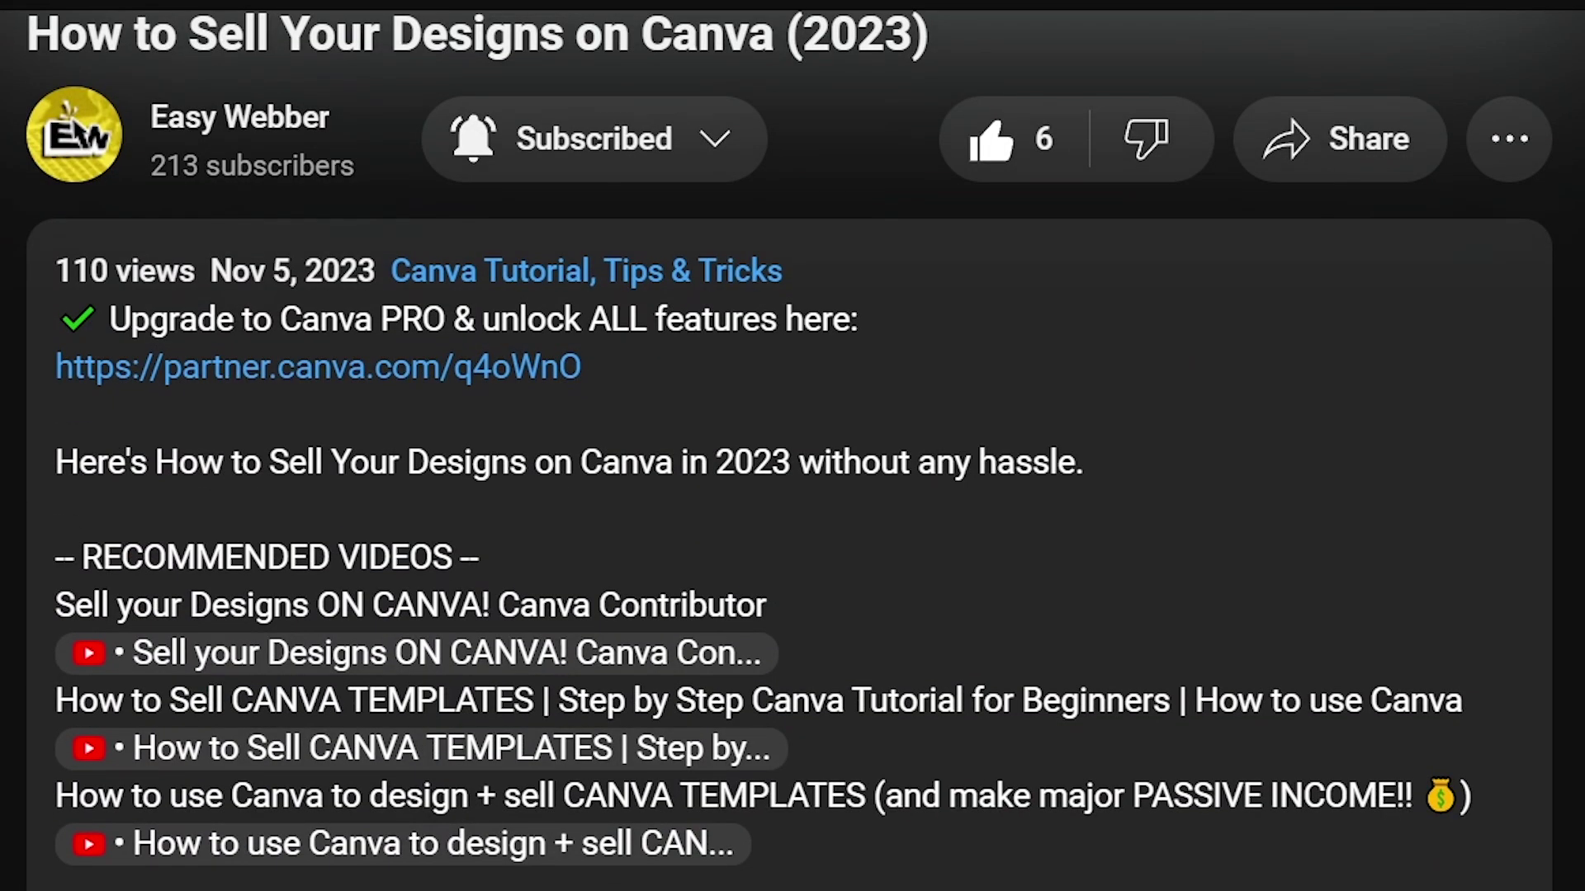
drag(582, 366, 55, 367)
scroll(793, 495, down, 10)
scroll(792, 495, down, 3)
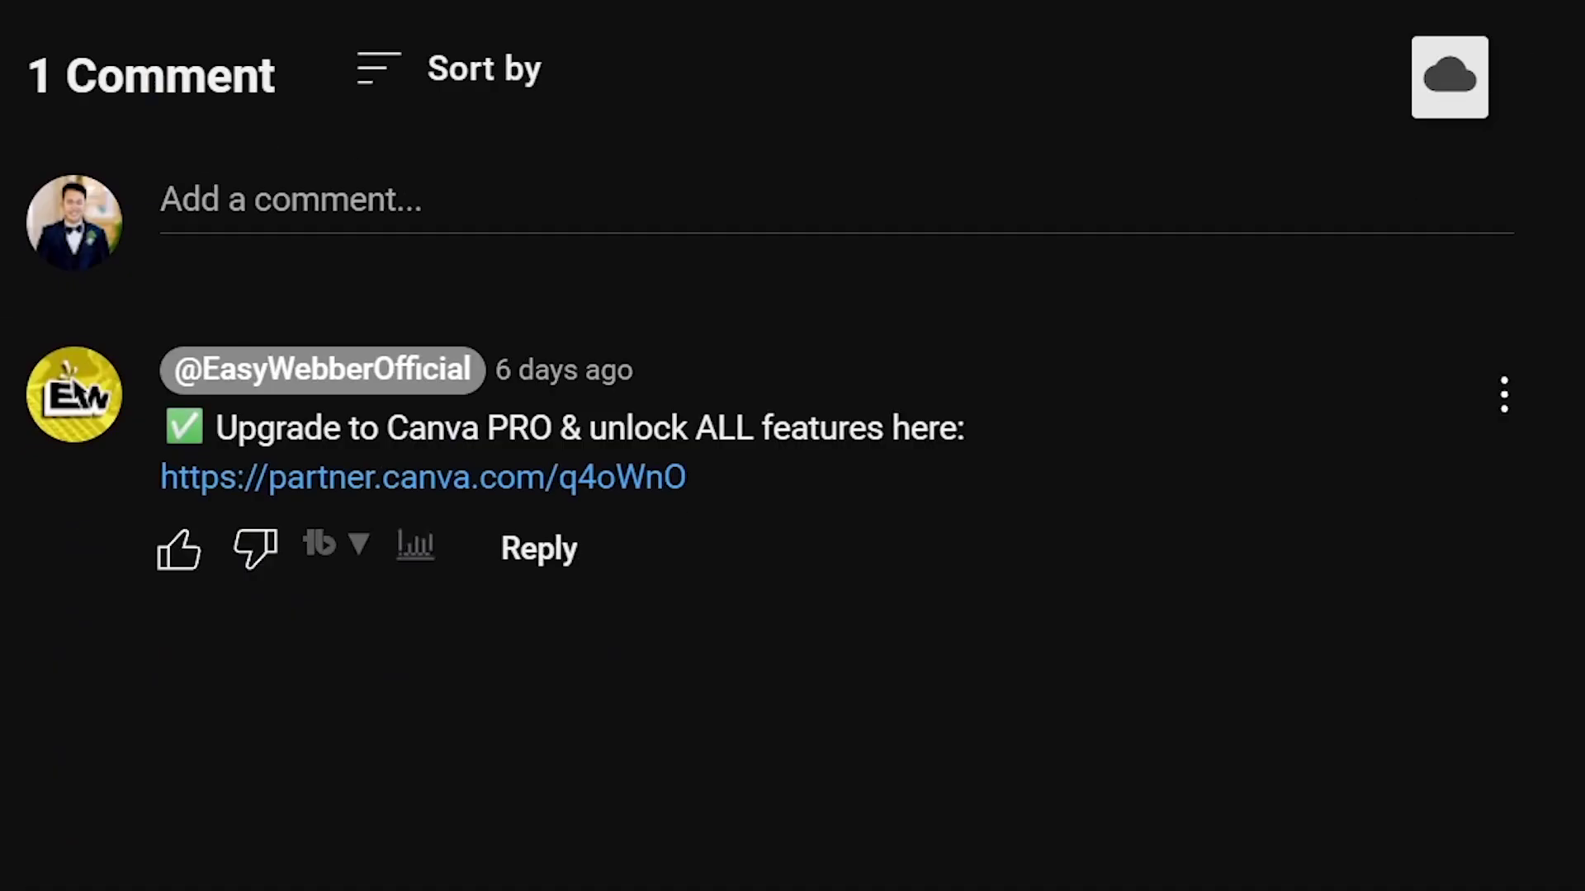
drag(687, 477, 173, 369)
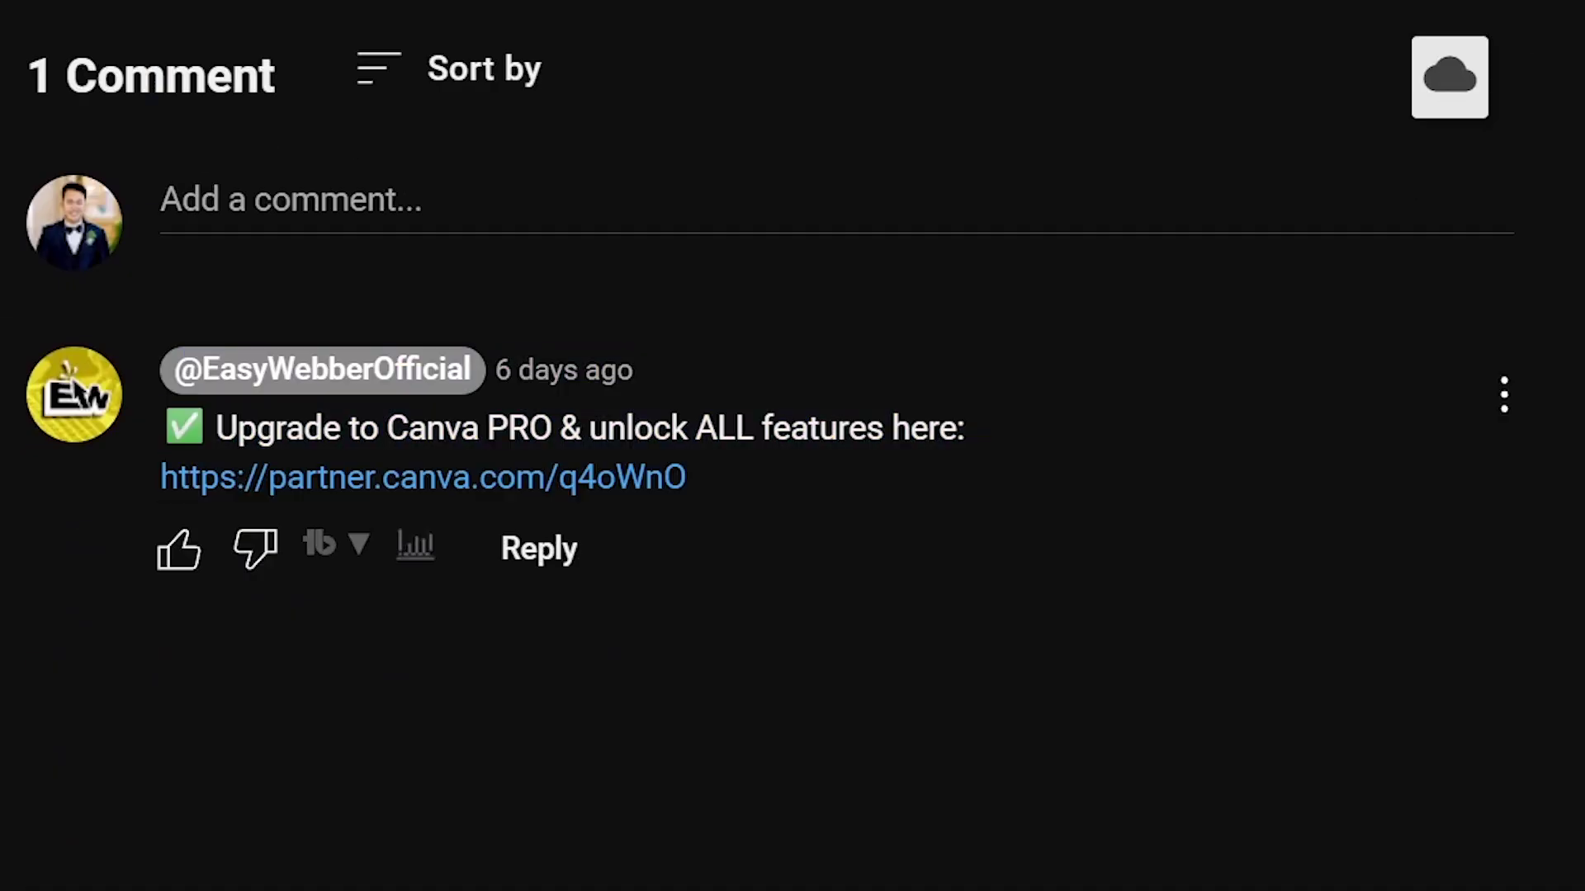